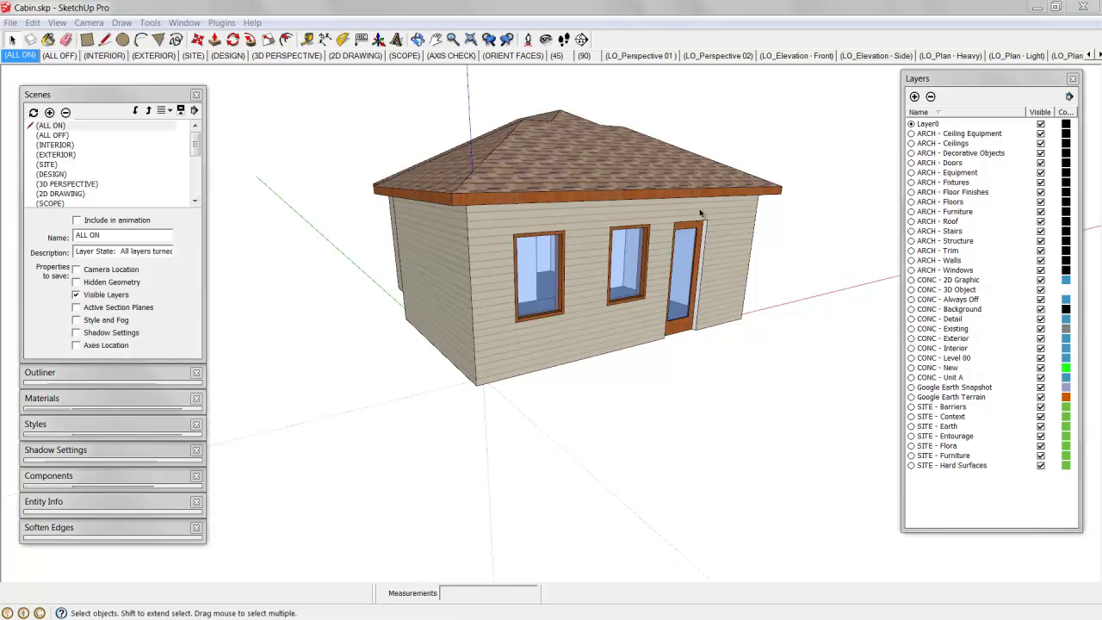
Orbit the SketchUp cabin to a higher front angle and use File > Send to LayOut
{"action": "middle_click_drag", "start_coordinate": [701, 213], "coordinate": [572, 188]}
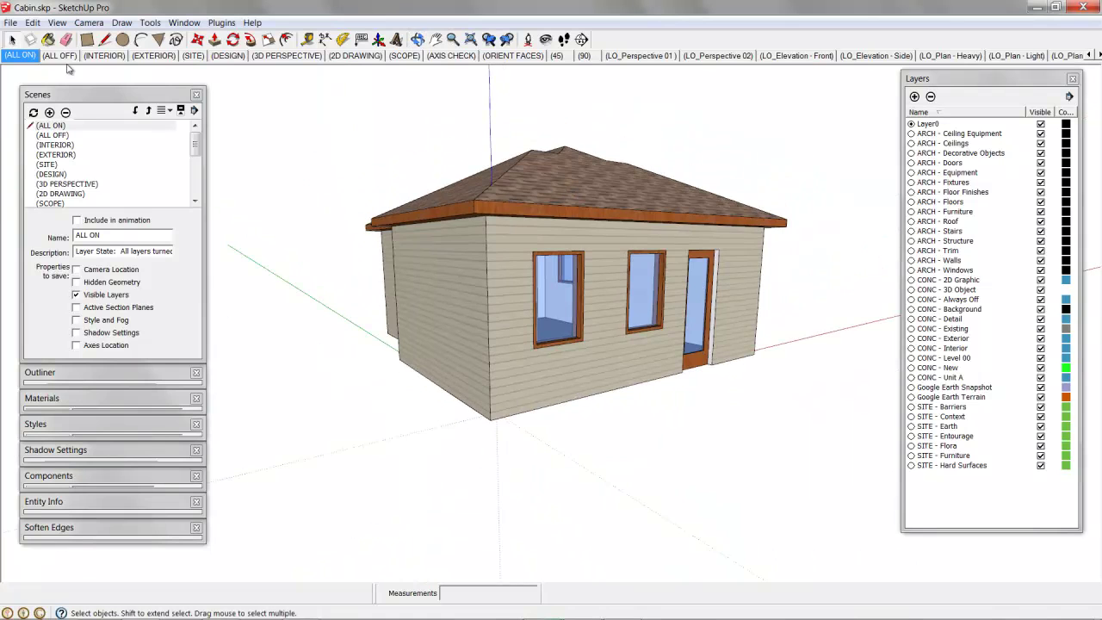
{"action": "left_click", "coordinate": [12, 22]}
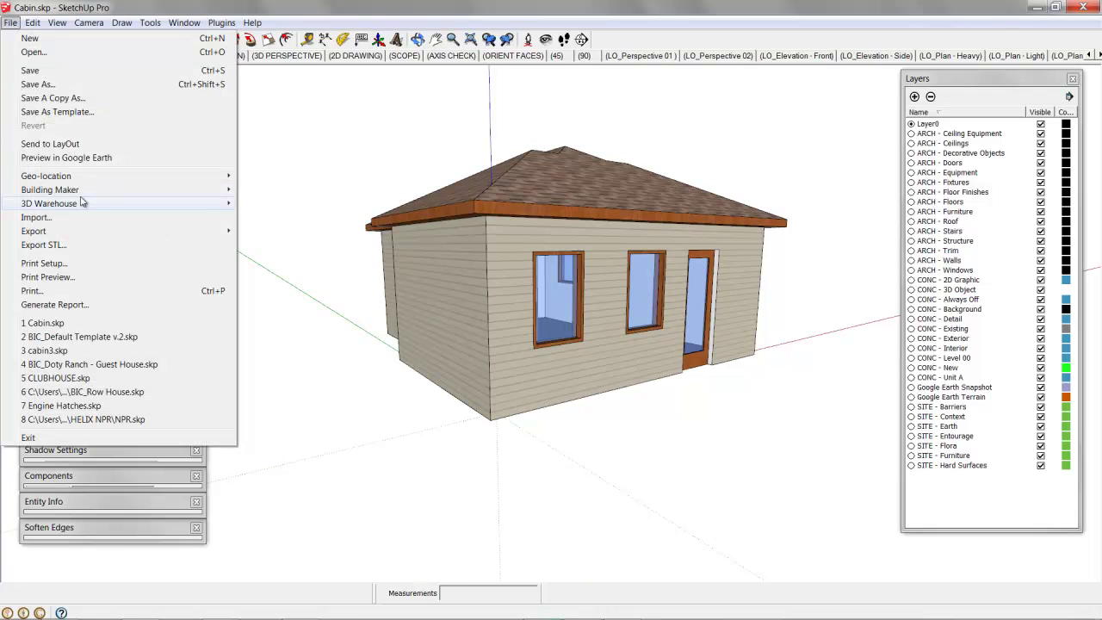
{"action": "left_click", "coordinate": [82, 143]}
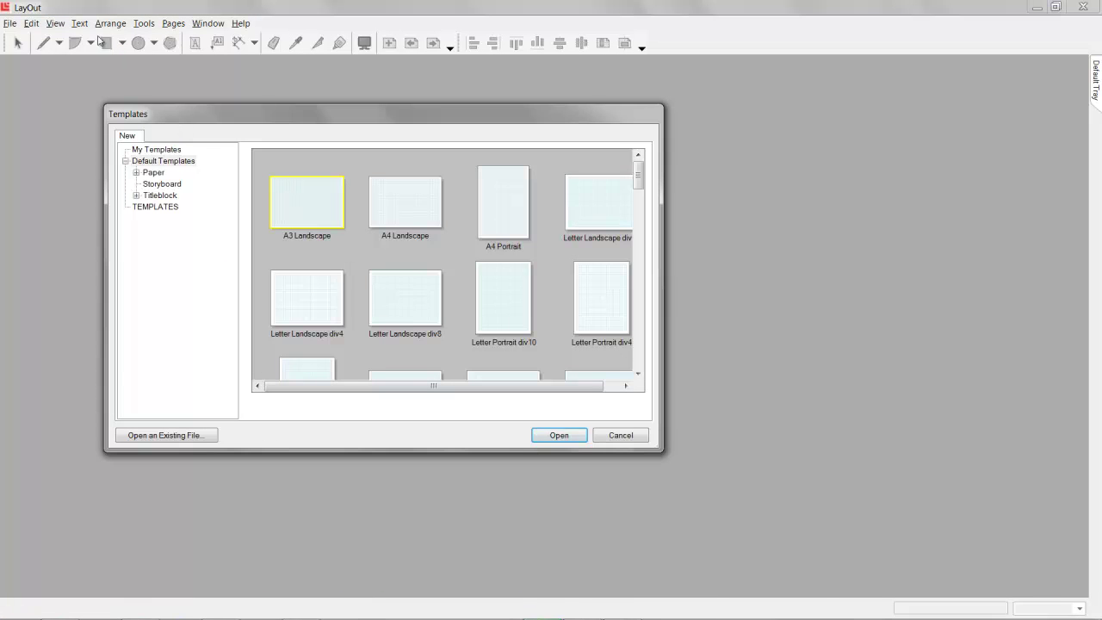
Create a new document from the TEMPLATES folder's BIC_Z Style - 11x17 Landscape template
{"action": "left_click_drag", "start_coordinate": [164, 116], "coordinate": [286, 109]}
{"action": "left_click", "coordinate": [291, 200]}
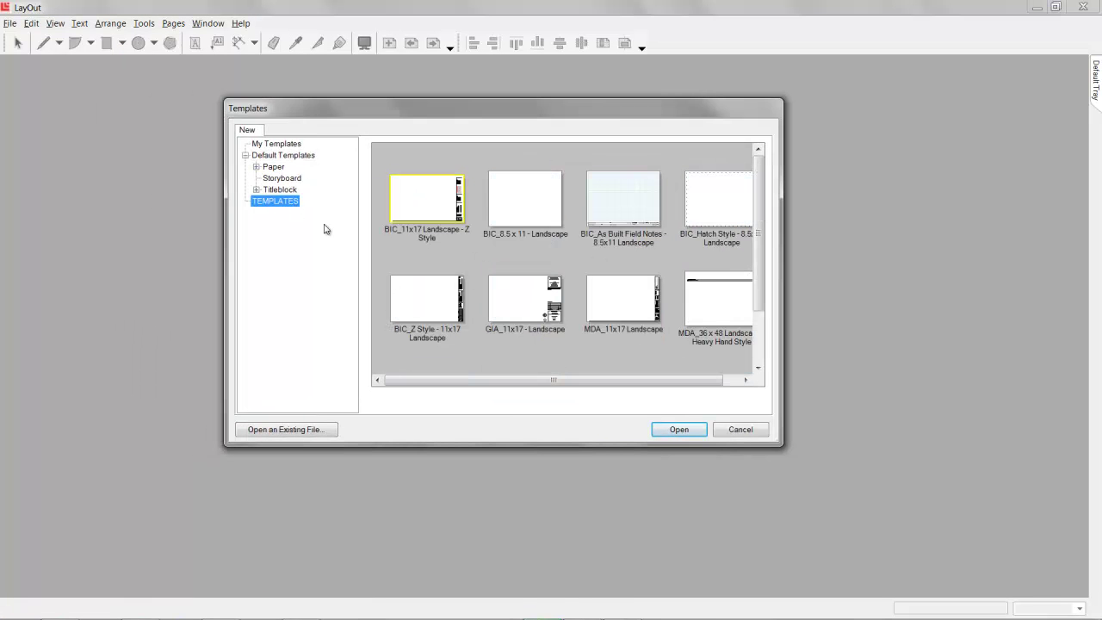
{"action": "left_click", "coordinate": [447, 293]}
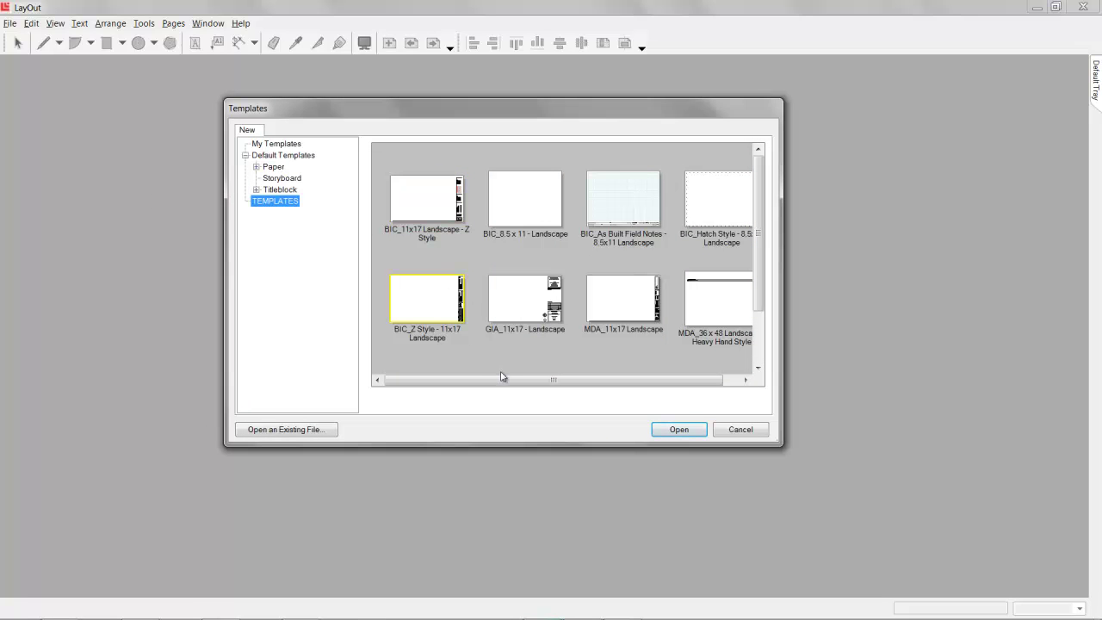
{"action": "double_click", "coordinate": [422, 303]}
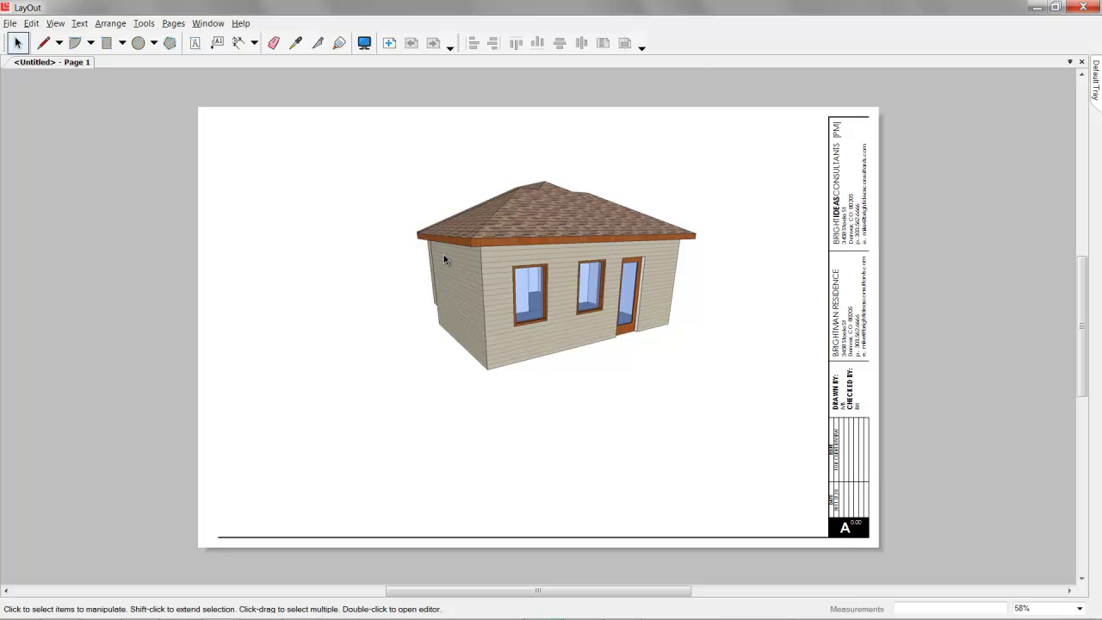
Pin the Default Tray open and drag the cabin viewport up and to the left
{"action": "middle_click_drag", "start_coordinate": [780, 353], "coordinate": [765, 352]}
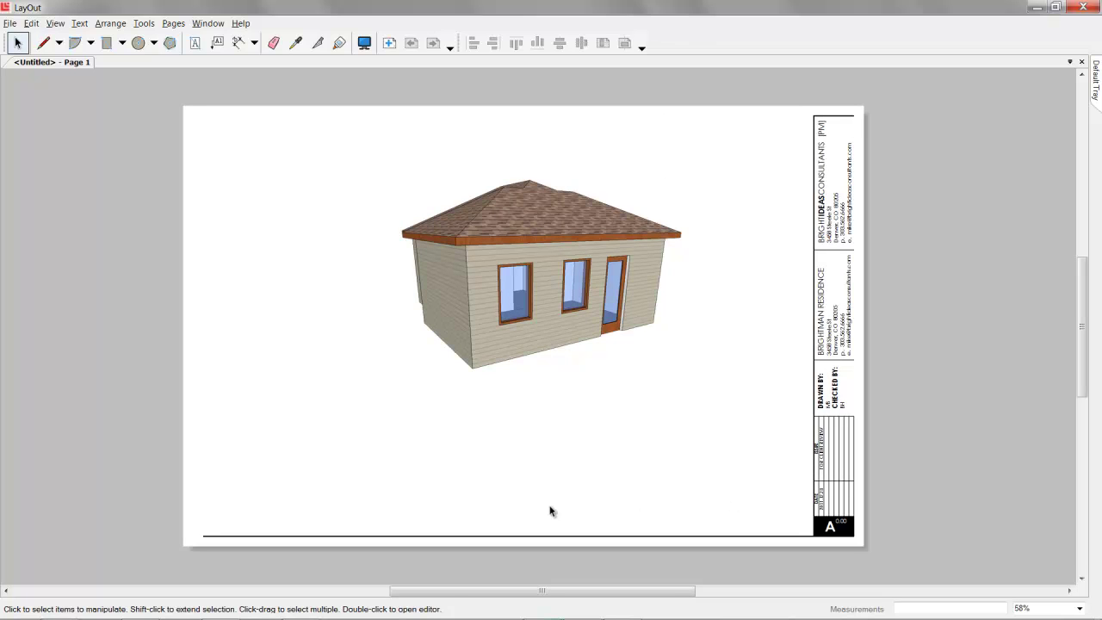
{"action": "middle_click_drag", "start_coordinate": [527, 388], "coordinate": [521, 389]}
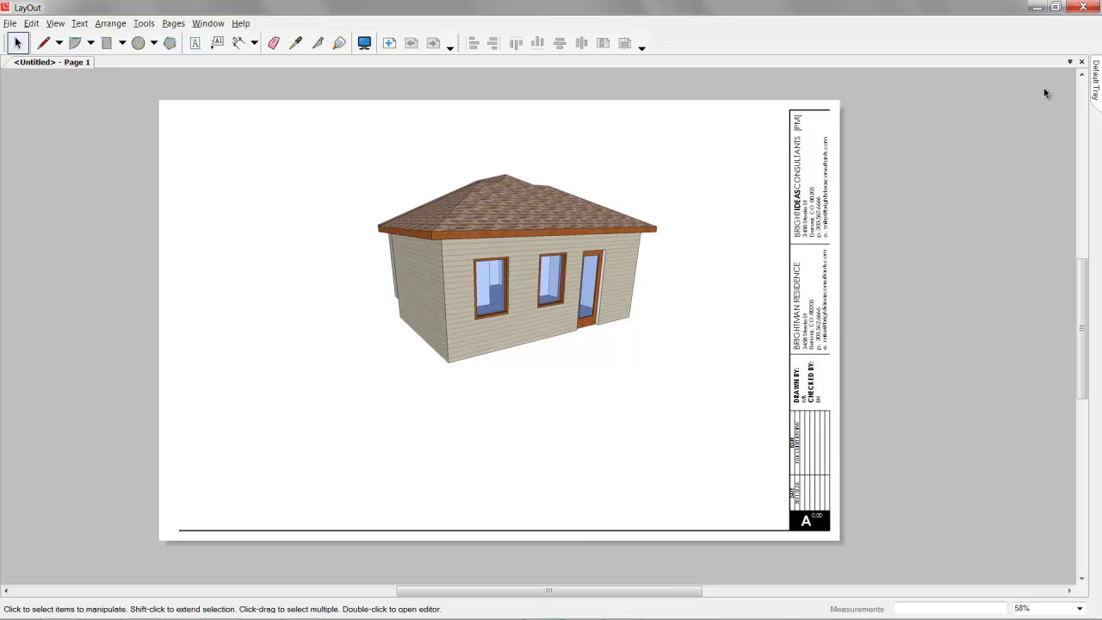
{"action": "mouse_move", "coordinate": [1097, 80]}
{"action": "left_click", "coordinate": [1069, 60]}
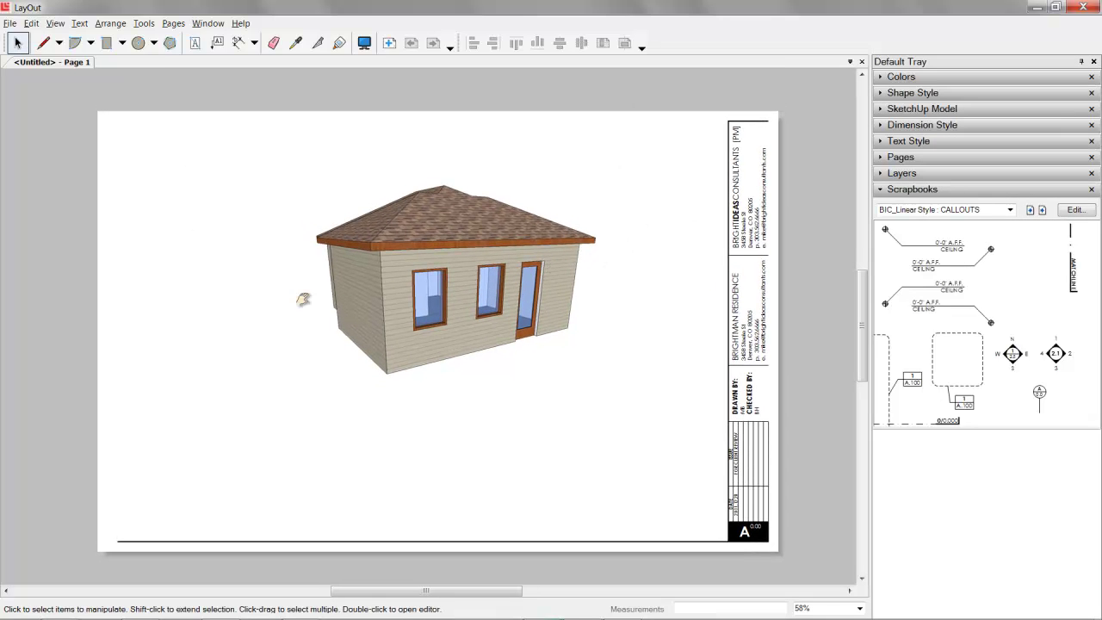
{"action": "left_click", "coordinate": [443, 249]}
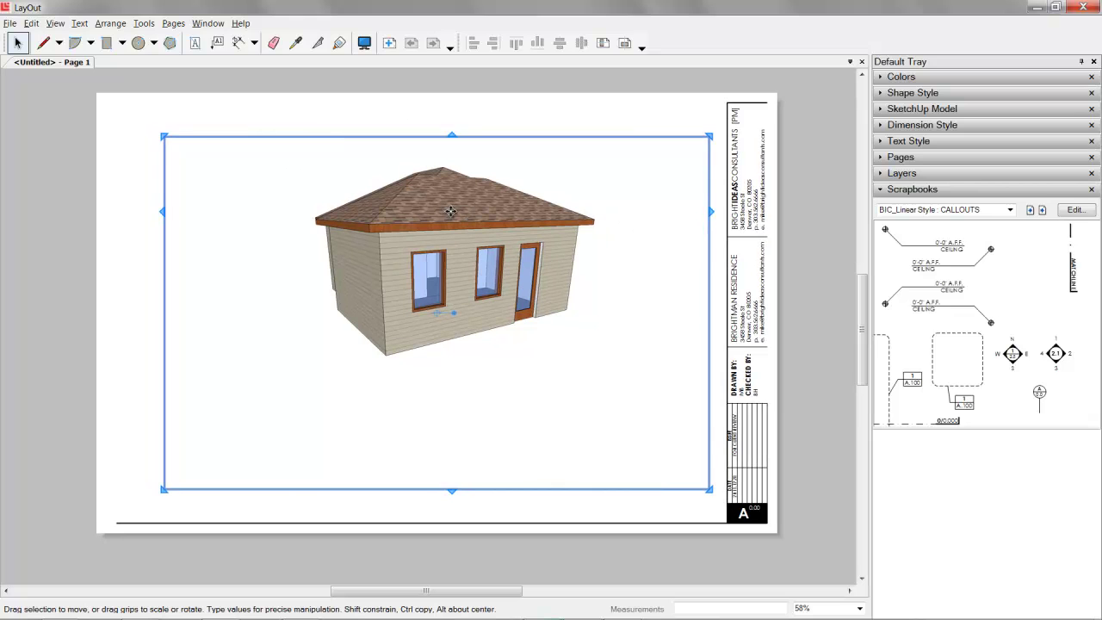
{"action": "left_click_drag", "start_coordinate": [444, 204], "coordinate": [408, 178]}
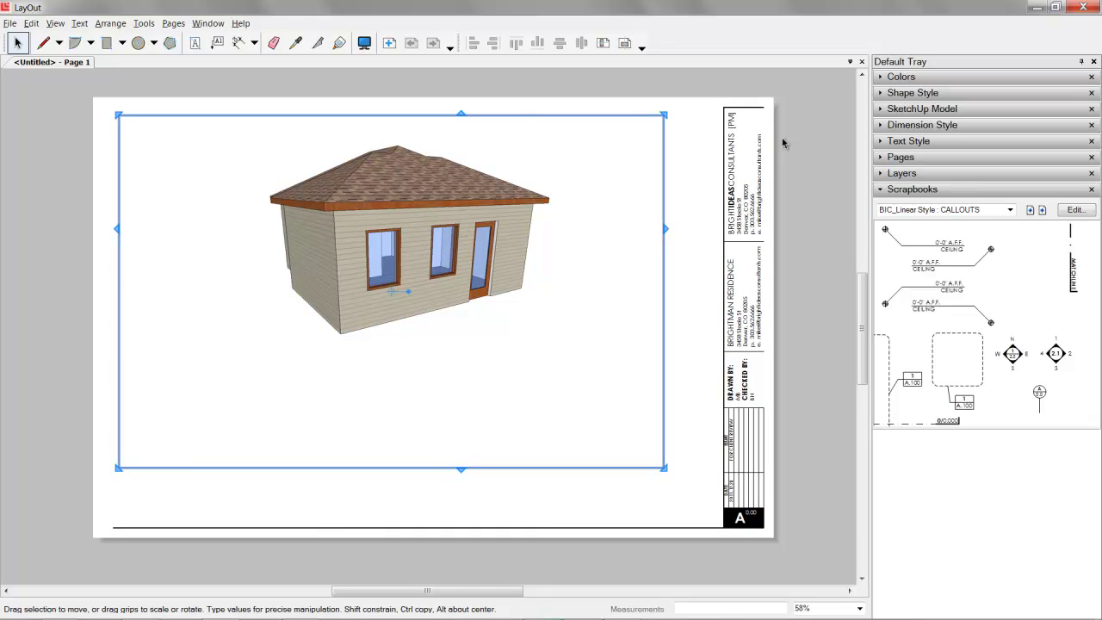
Set the viewport's scene to LO_Perspective 01 and shrink it into the page's top-left area
{"action": "left_click", "coordinate": [931, 108]}
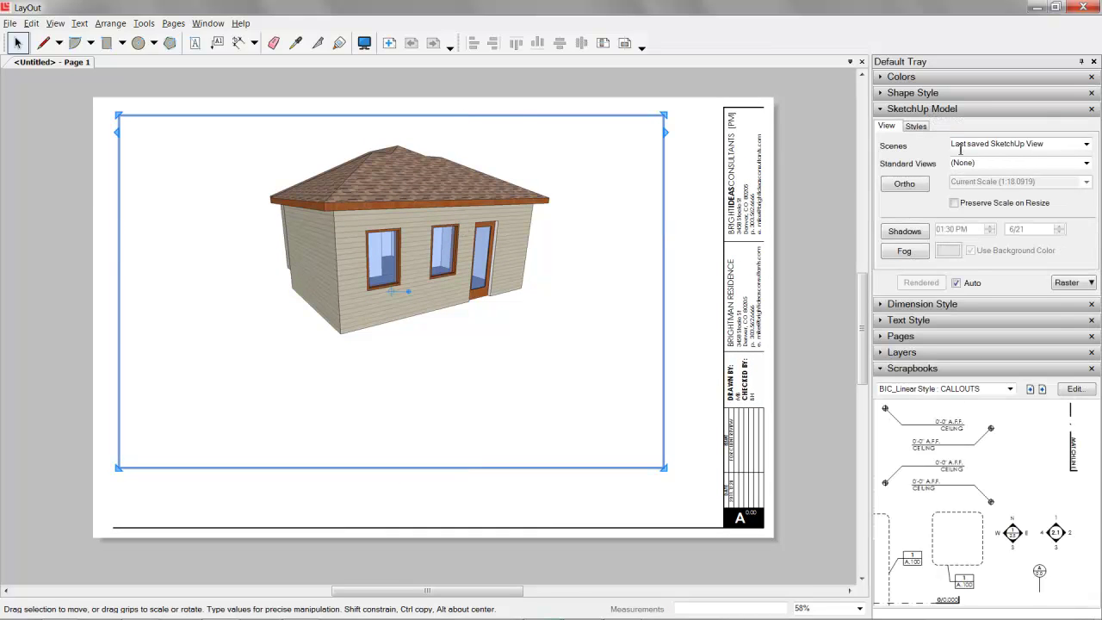
{"action": "left_click", "coordinate": [1089, 144]}
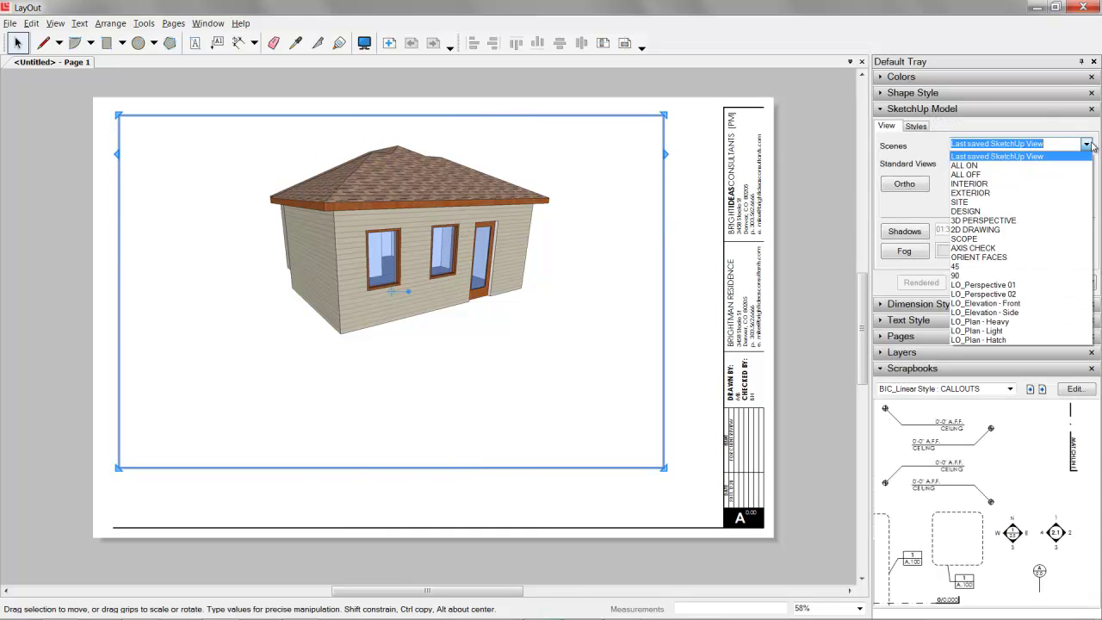
{"action": "left_click", "coordinate": [1054, 286]}
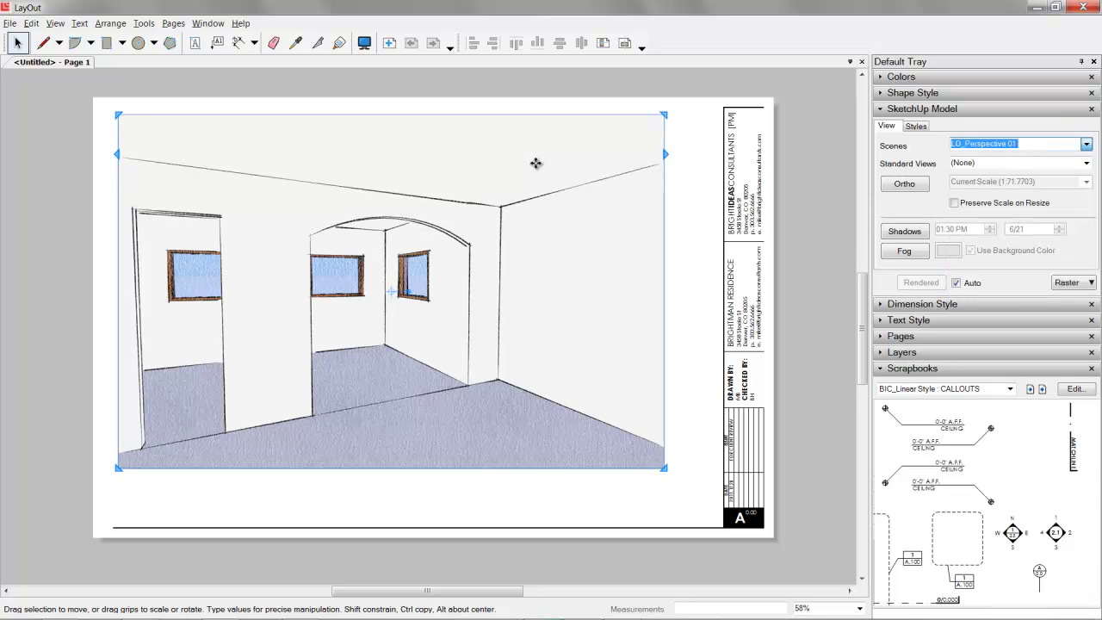
{"action": "scroll", "coordinate": [556, 191], "scroll_direction": "down", "scroll_amount": 1}
{"action": "left_click_drag", "start_coordinate": [650, 431], "coordinate": [475, 308]}
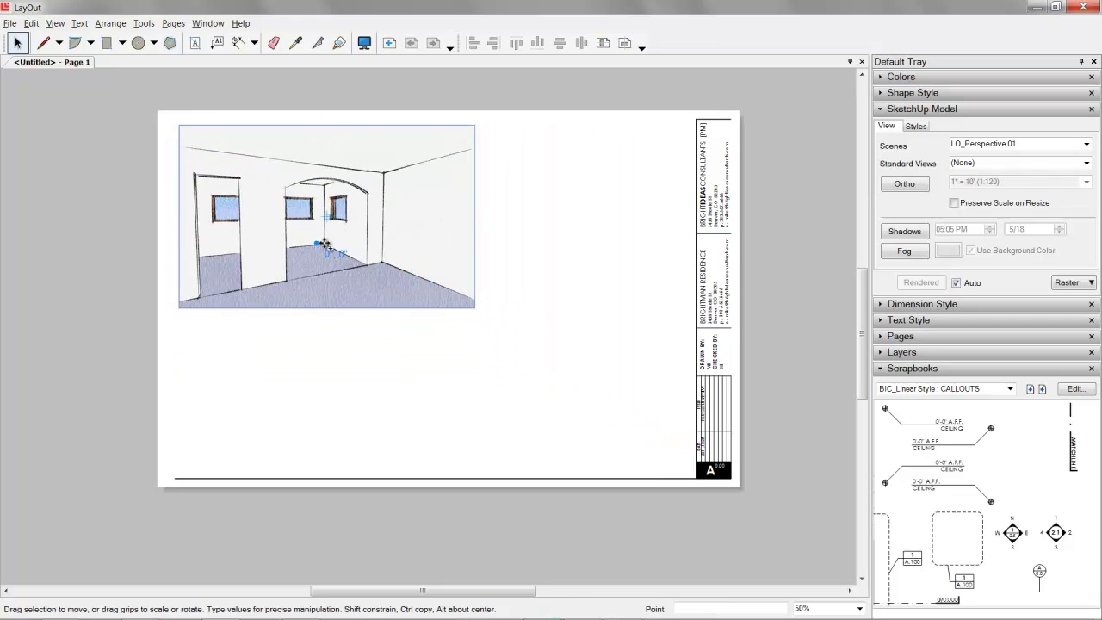
Copy the viewport to the right, scale both to the page width, and nudge the copy right
{"action": "left_click_drag", "start_coordinate": [325, 245], "coordinate": [613, 247], "text": "ctrl"}
{"action": "left_click", "coordinate": [446, 222], "text": "shift"}
{"action": "left_click_drag", "start_coordinate": [769, 221], "coordinate": [663, 228]}
{"action": "left_click", "coordinate": [537, 207]}
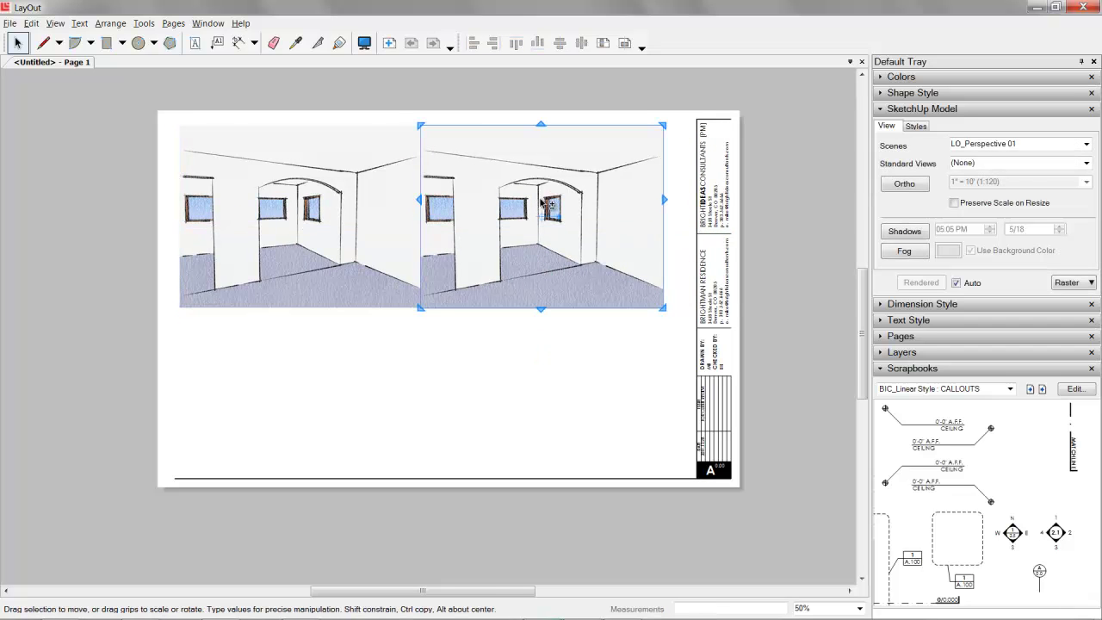
{"action": "left_click_drag", "start_coordinate": [537, 207], "coordinate": [541, 203]}
{"action": "key", "text": "Right"}
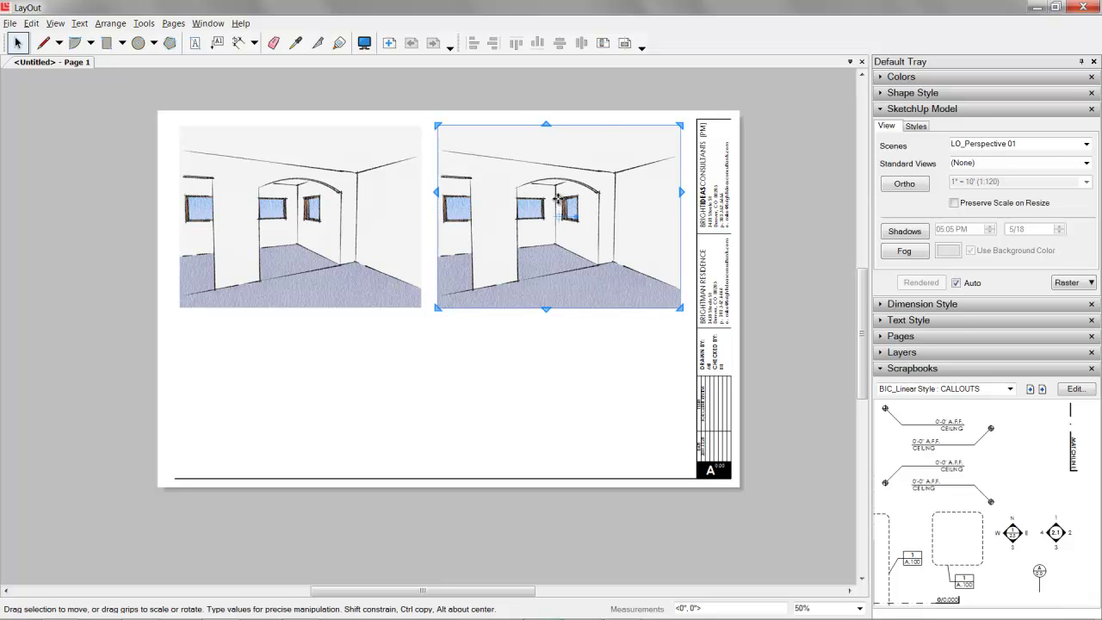
Set the right viewport's scene to LO_Perspective 02, keeping auto-render on
{"action": "left_click", "coordinate": [1087, 143]}
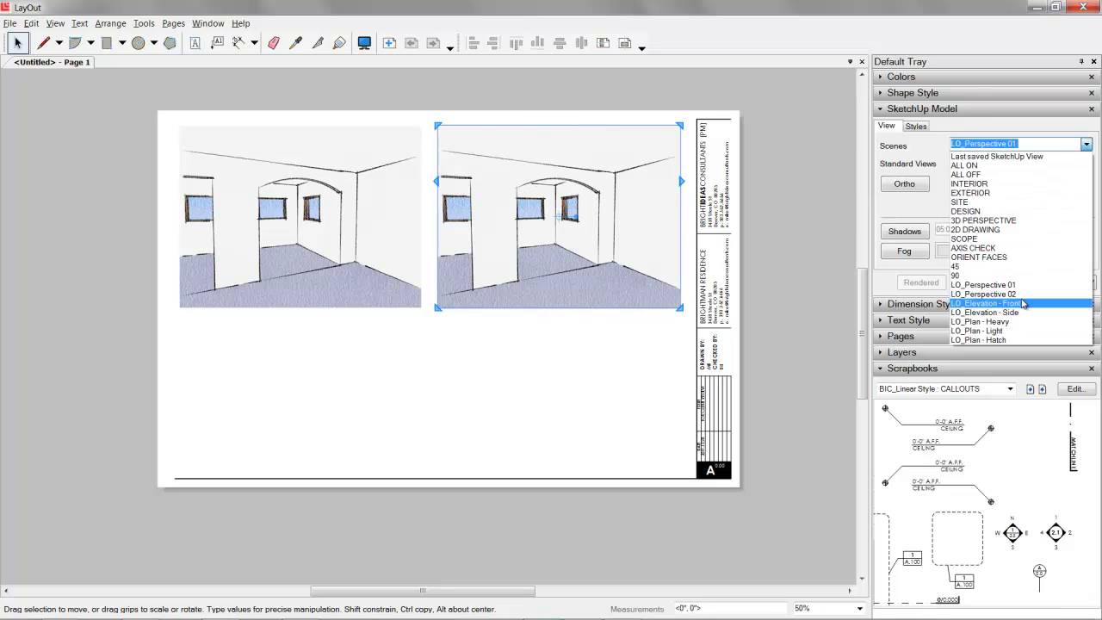
{"action": "left_click", "coordinate": [984, 294]}
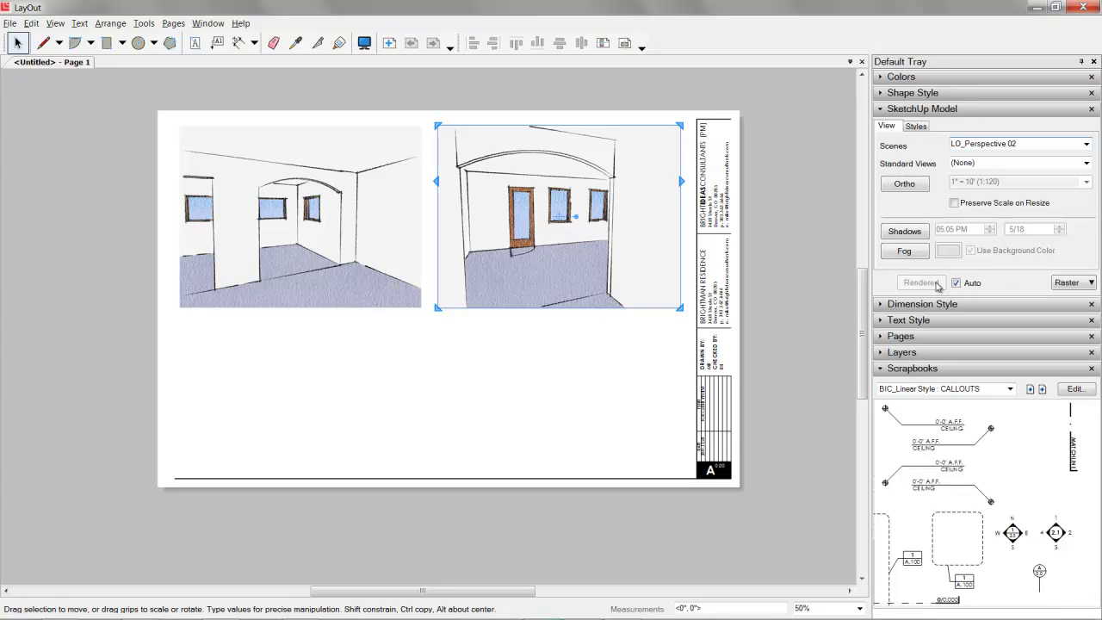
{"action": "left_click", "coordinate": [957, 283]}
{"action": "left_click", "coordinate": [957, 284]}
{"action": "left_click", "coordinate": [787, 231]}
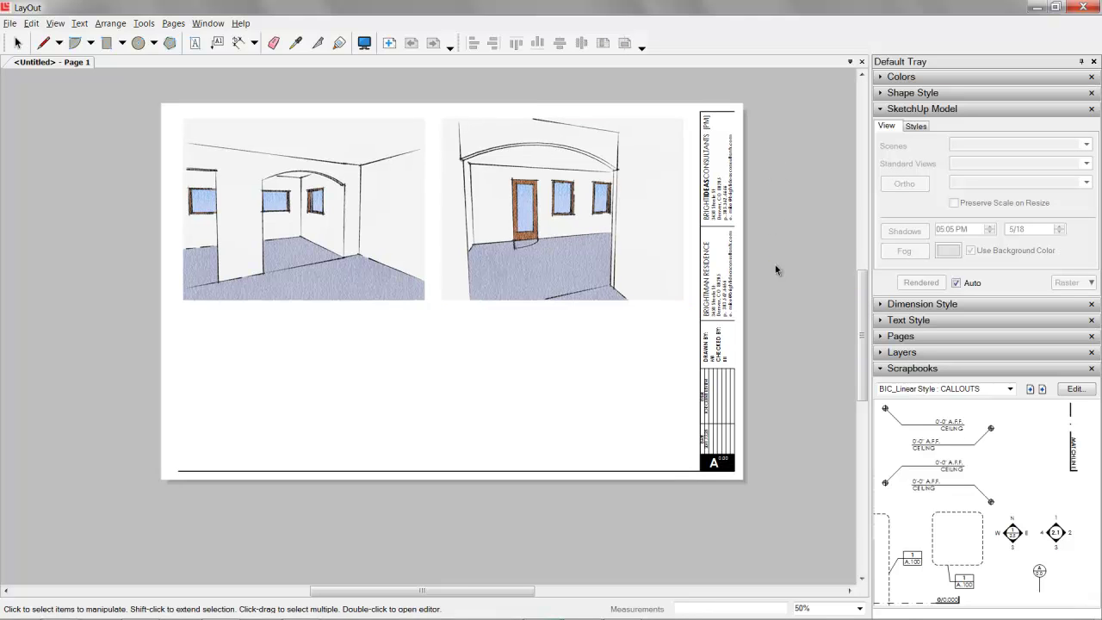
{"action": "scroll", "coordinate": [775, 264], "scroll_direction": "up", "scroll_amount": 2}
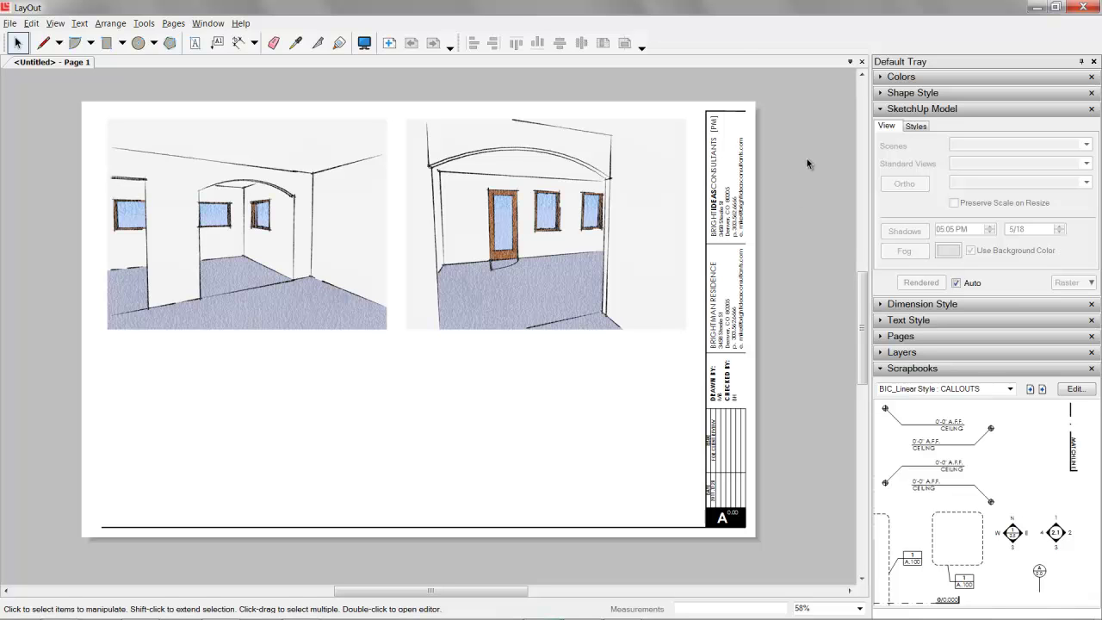
Enter C as the sheet letter in the title block
{"action": "double_click", "coordinate": [725, 521]}
{"action": "scroll", "coordinate": [726, 528], "scroll_direction": "up", "scroll_amount": 2}
{"action": "scroll", "coordinate": [726, 527], "scroll_direction": "up", "scroll_amount": 1}
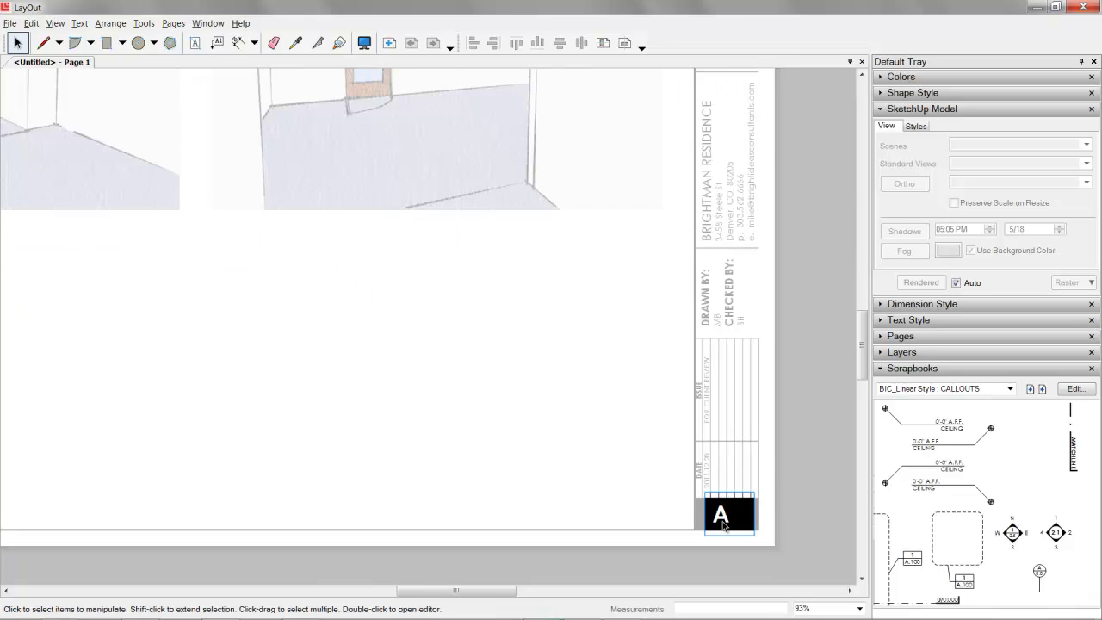
{"action": "type", "text": "C"}
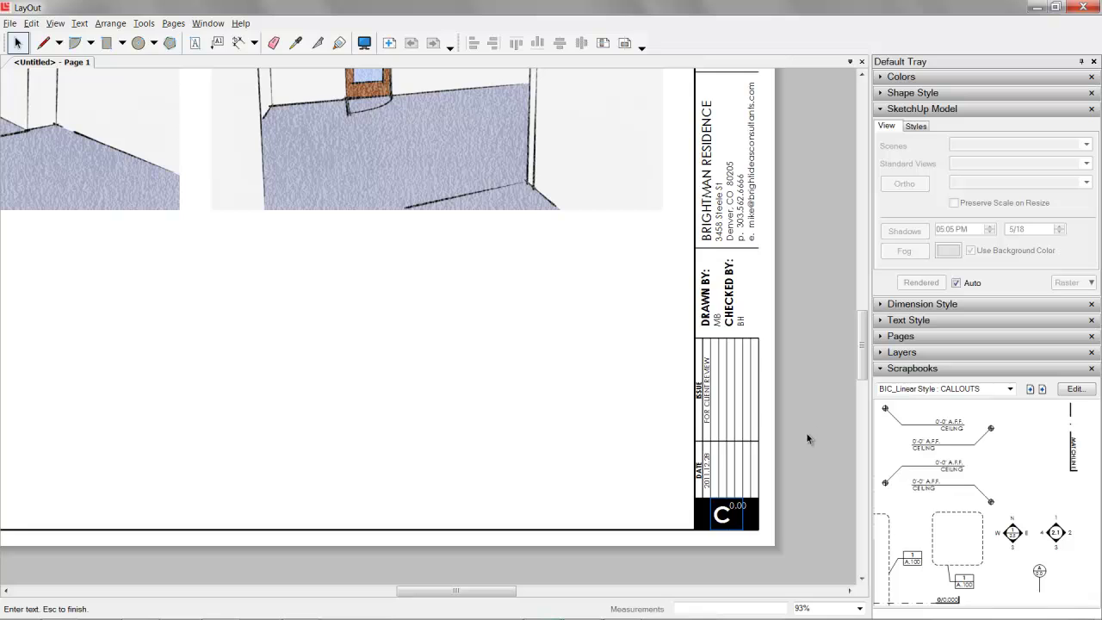
{"action": "left_click", "coordinate": [808, 426]}
{"action": "scroll", "coordinate": [808, 426], "scroll_direction": "down", "scroll_amount": 2}
{"action": "scroll", "coordinate": [804, 445], "scroll_direction": "down", "scroll_amount": 1}
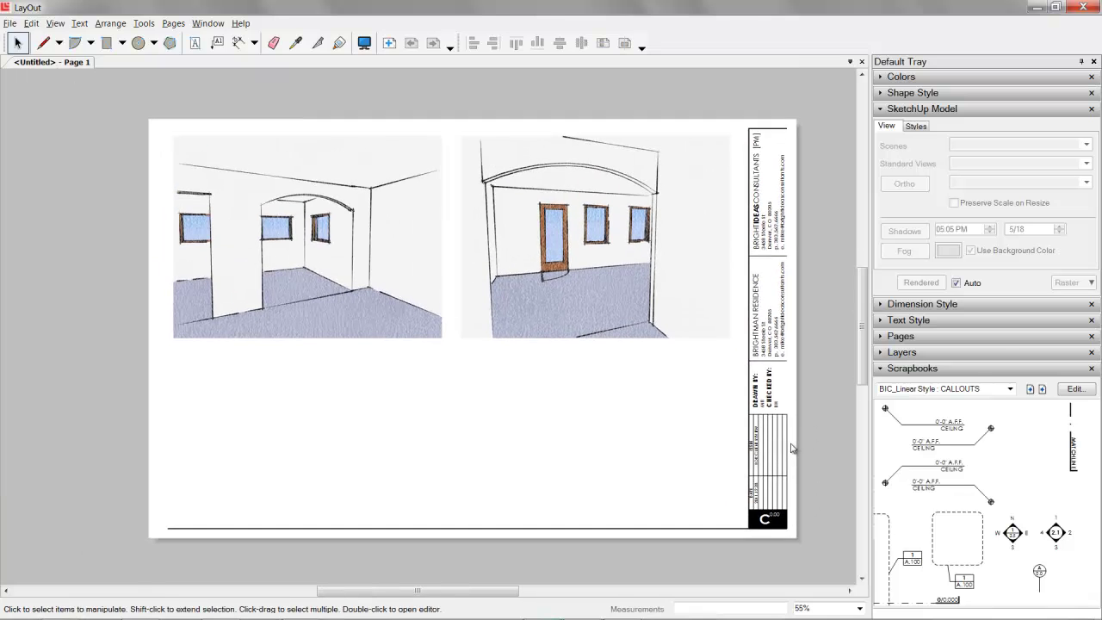
Rename Page 1 to COVER in the Pages panel
{"action": "left_click", "coordinate": [905, 109]}
{"action": "left_click", "coordinate": [902, 157]}
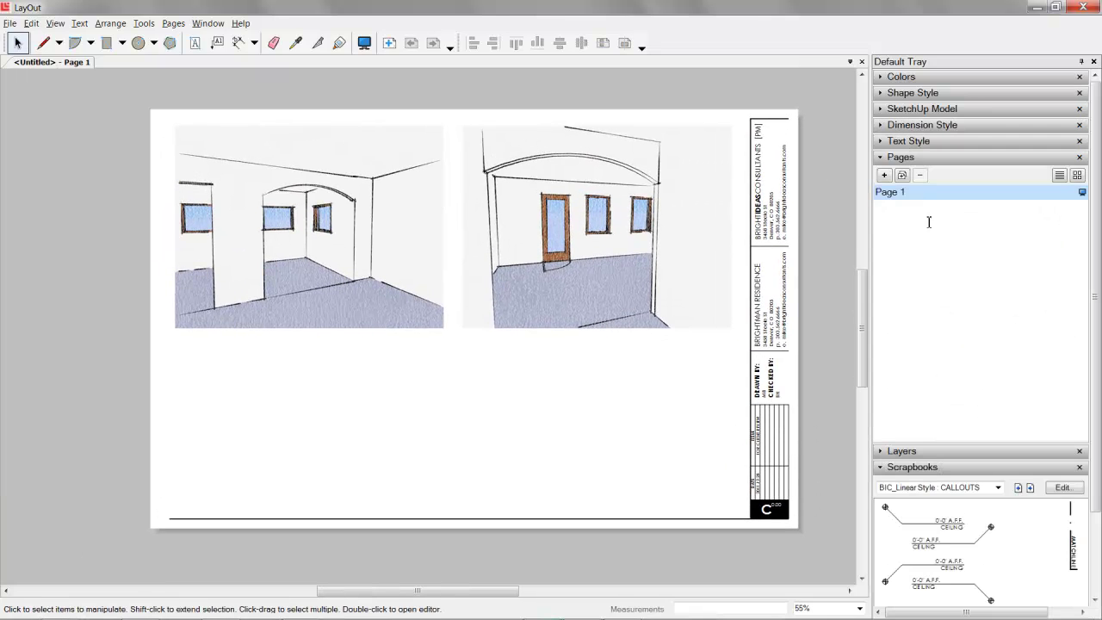
{"action": "double_click", "coordinate": [945, 196]}
{"action": "type", "text": "COVER"}
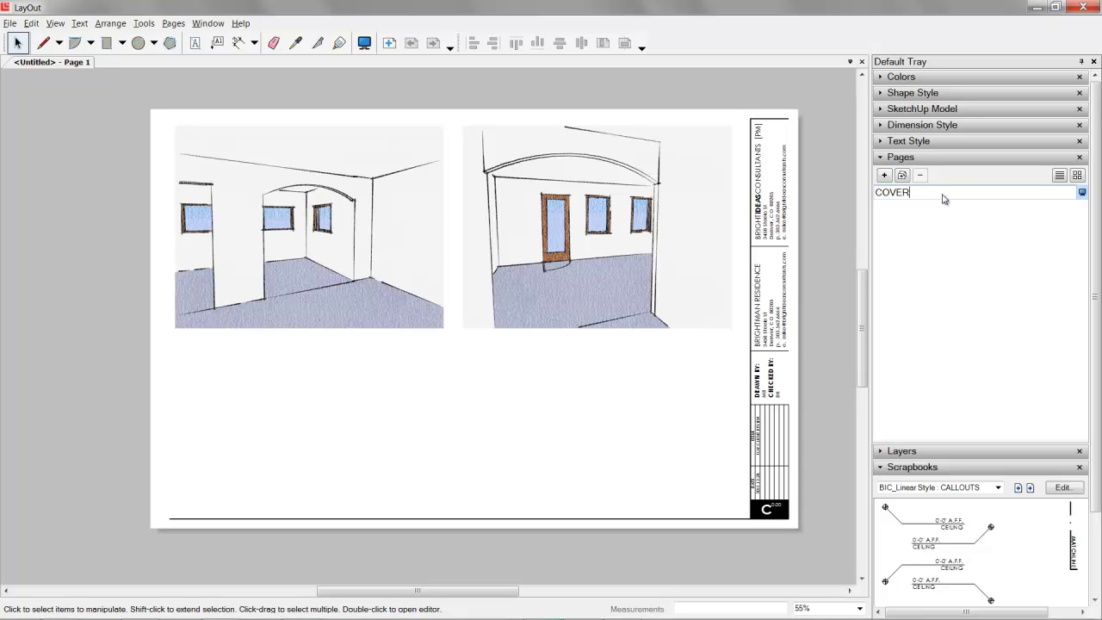
{"action": "key", "text": "Return"}
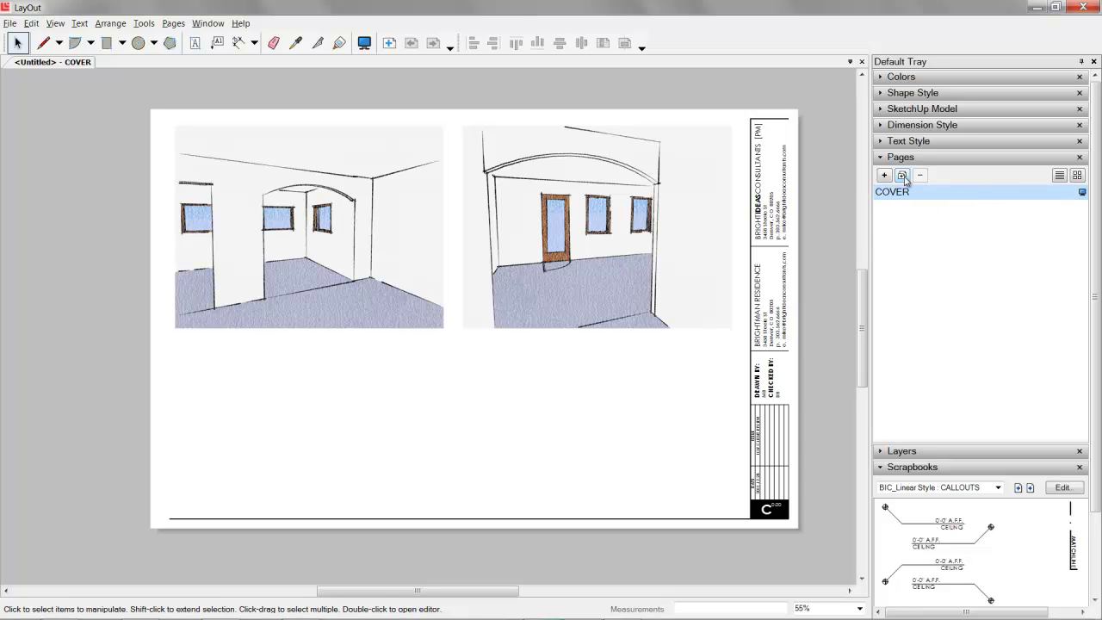
Duplicate the page, delete its right perspective viewport, and rename it ELEVATIONS
{"action": "left_click", "coordinate": [904, 178]}
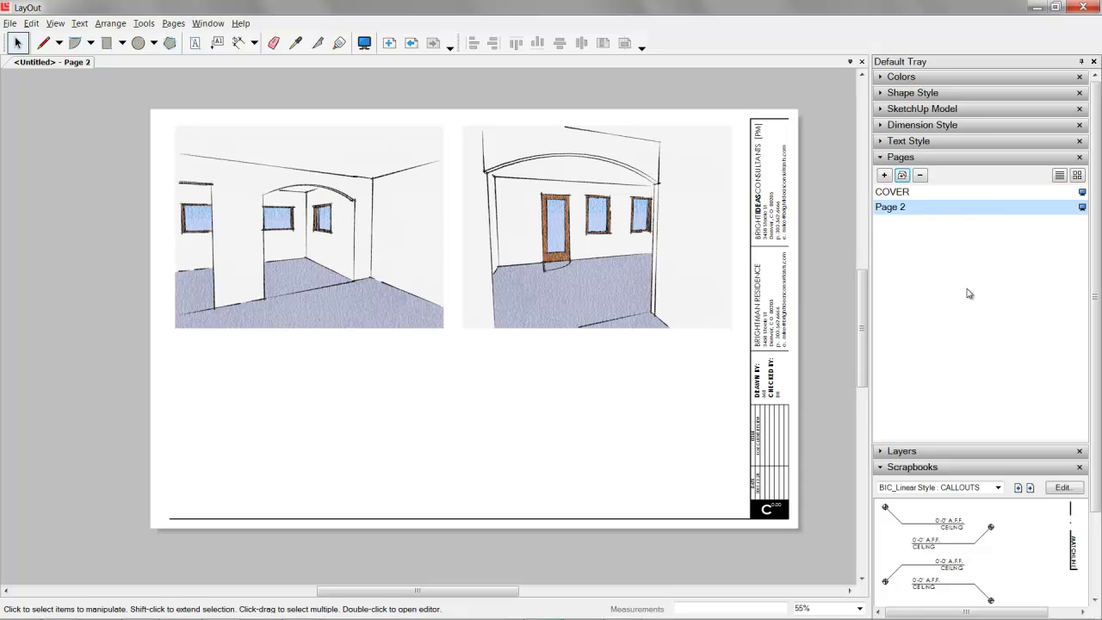
{"action": "left_click", "coordinate": [678, 273]}
{"action": "key", "text": "Delete"}
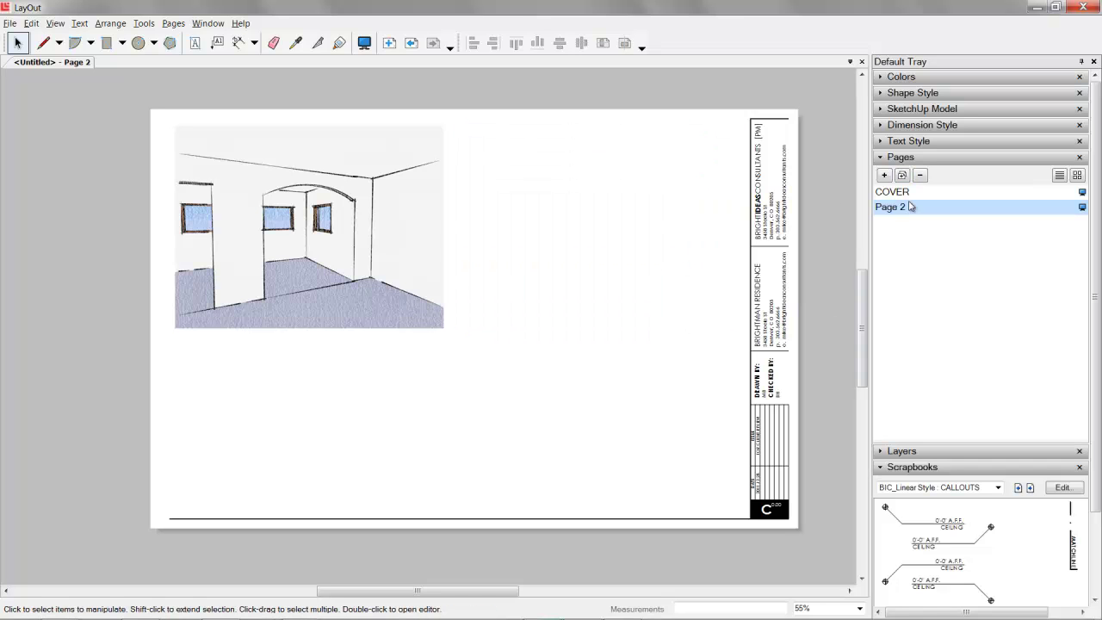
{"action": "double_click", "coordinate": [911, 206]}
{"action": "type", "text": "ELEVA"}
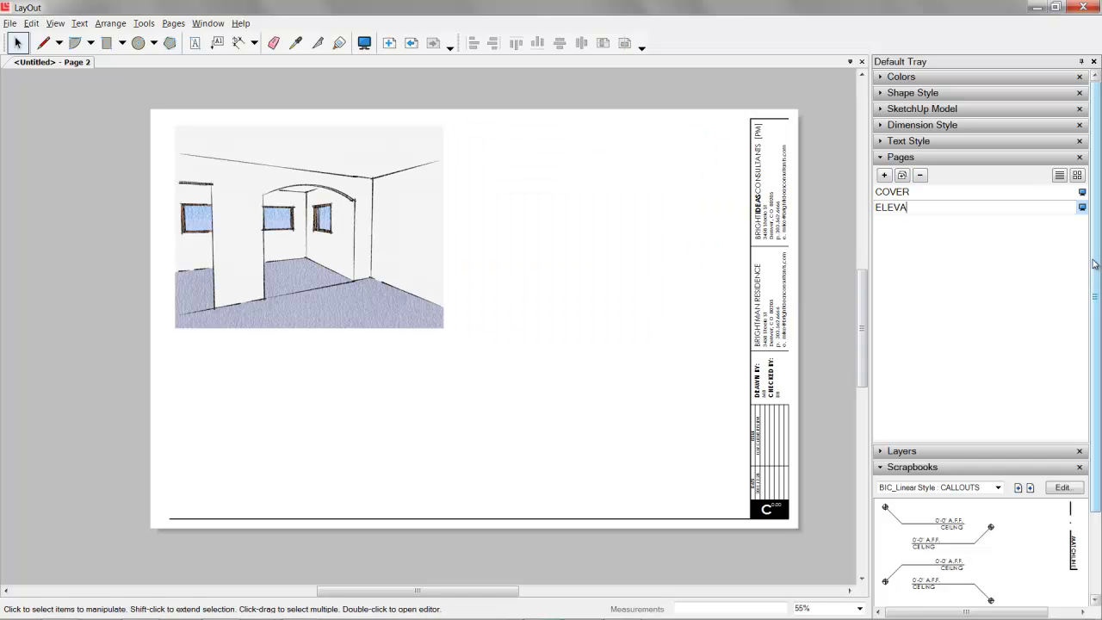
{"action": "type", "text": "TIONS"}
{"action": "key", "text": "Return"}
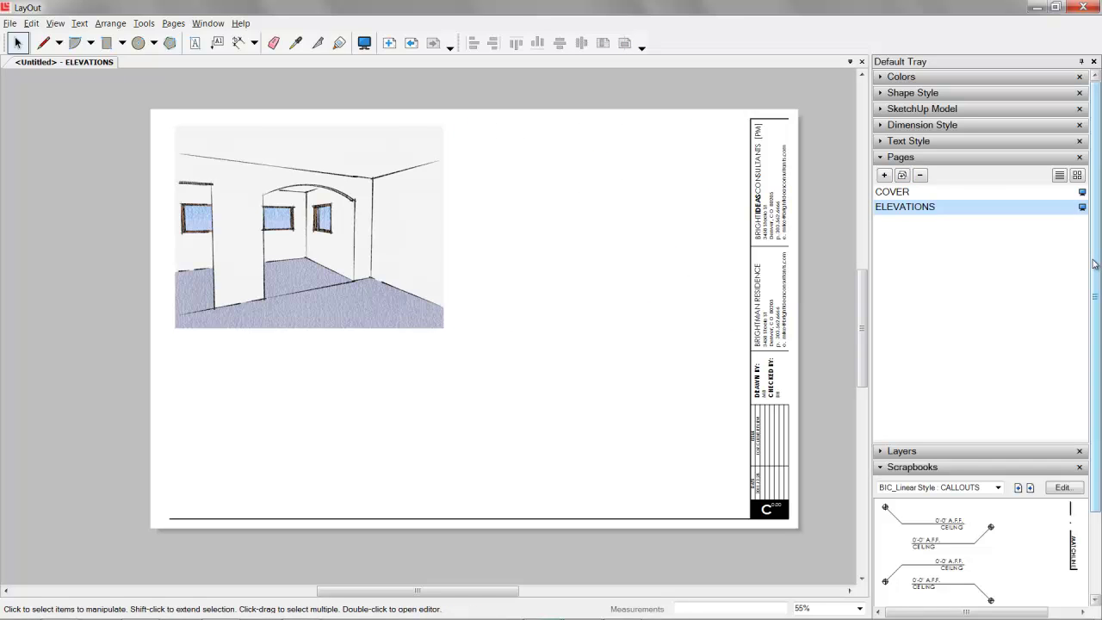
Reposition the remaining viewport and set its scene to LO_Elevation - Front
{"action": "left_click", "coordinate": [425, 238]}
{"action": "left_click_drag", "start_coordinate": [376, 216], "coordinate": [521, 292]}
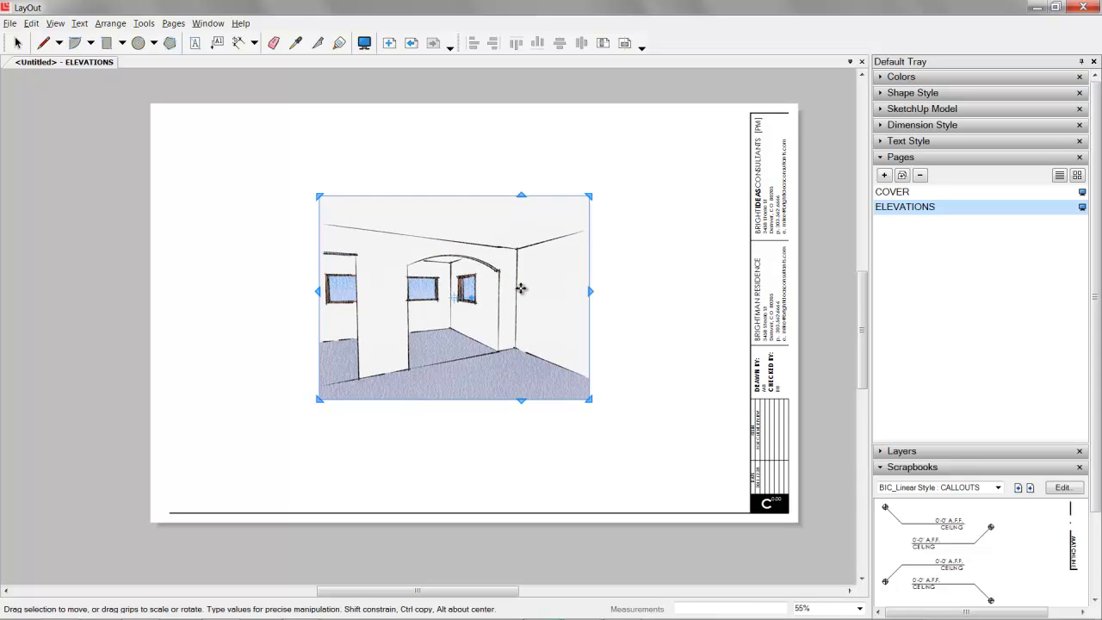
{"action": "left_click_drag", "start_coordinate": [536, 285], "coordinate": [572, 242]}
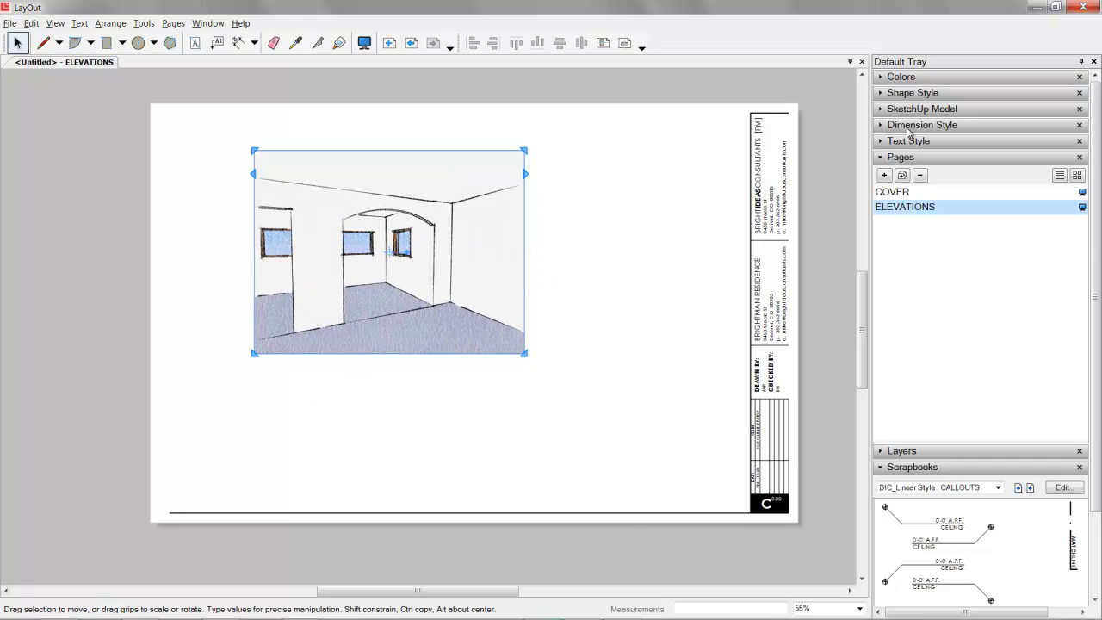
{"action": "left_click", "coordinate": [920, 110]}
{"action": "left_click", "coordinate": [1074, 144]}
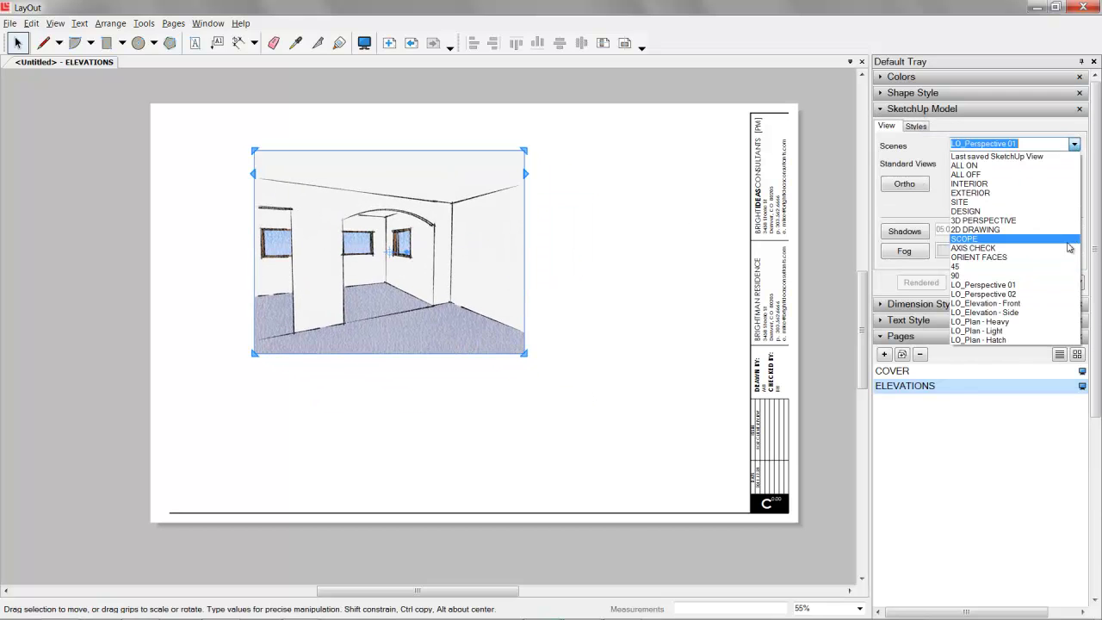
{"action": "left_click", "coordinate": [1059, 305]}
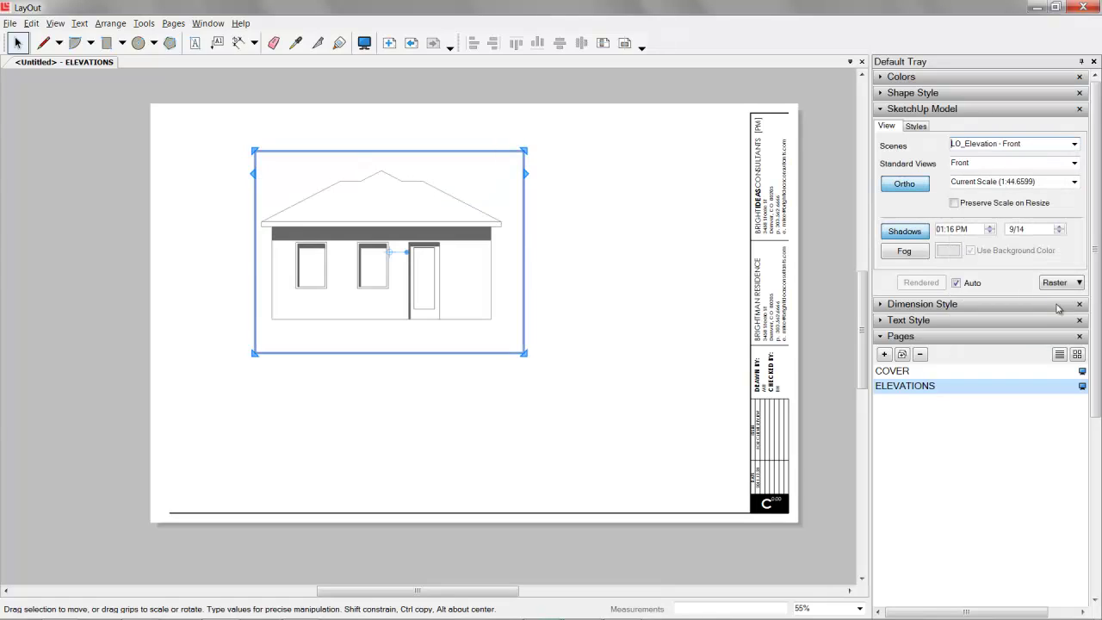
Widen the front elevation viewport, fix its scale at 1/4" = 1'-0", and trim its top and bottom
{"action": "left_click_drag", "start_coordinate": [526, 254], "coordinate": [722, 254]}
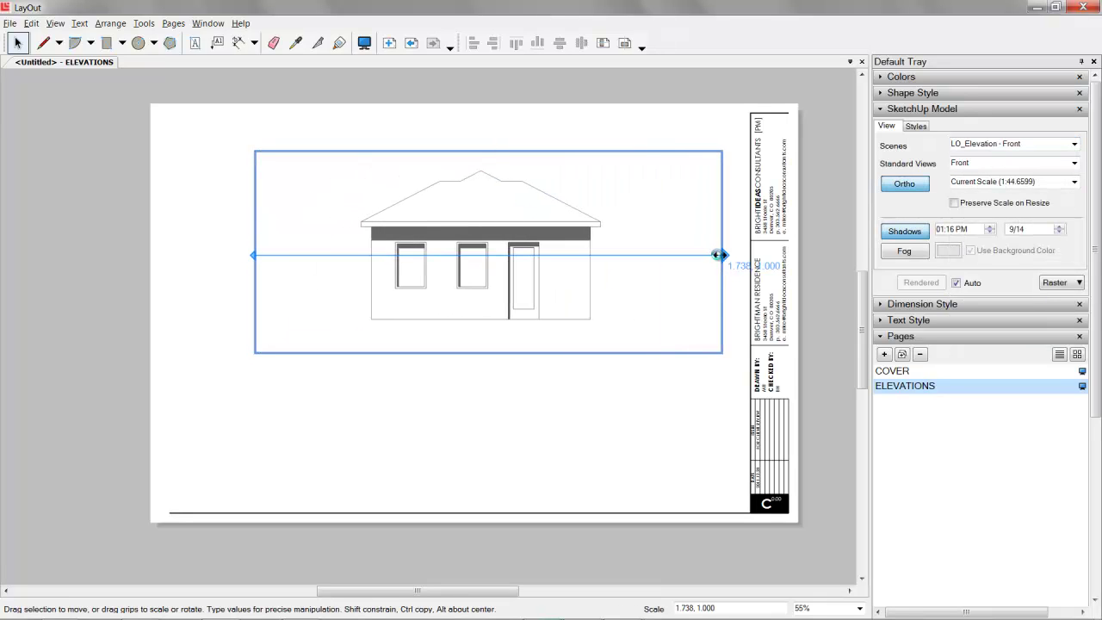
{"action": "left_click_drag", "start_coordinate": [252, 250], "coordinate": [188, 249]}
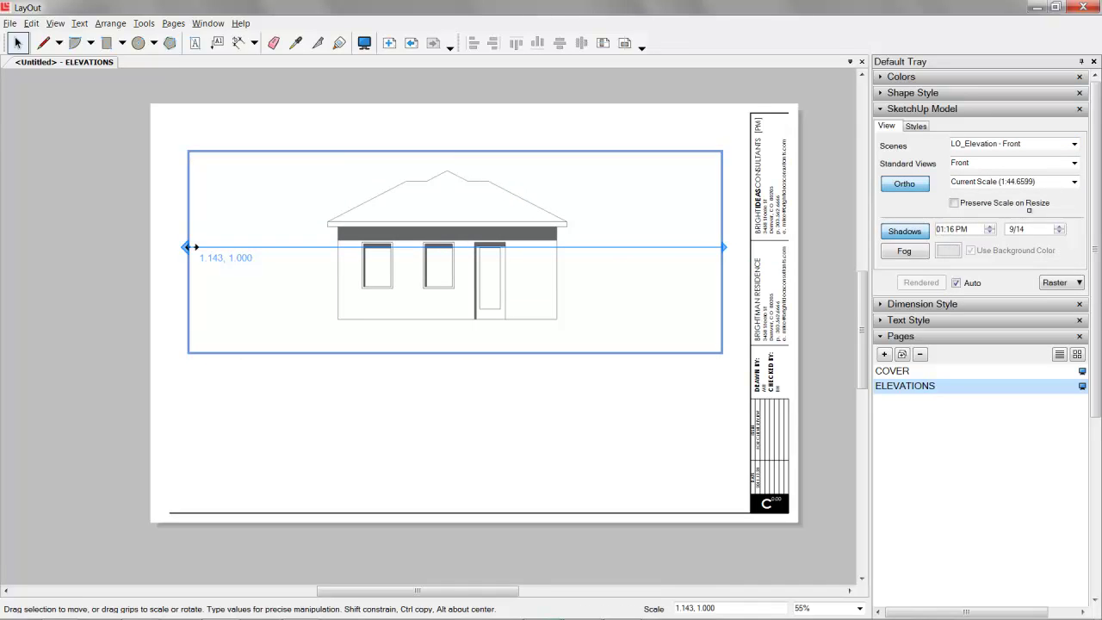
{"action": "left_click", "coordinate": [1012, 182]}
{"action": "left_click", "coordinate": [1075, 182]}
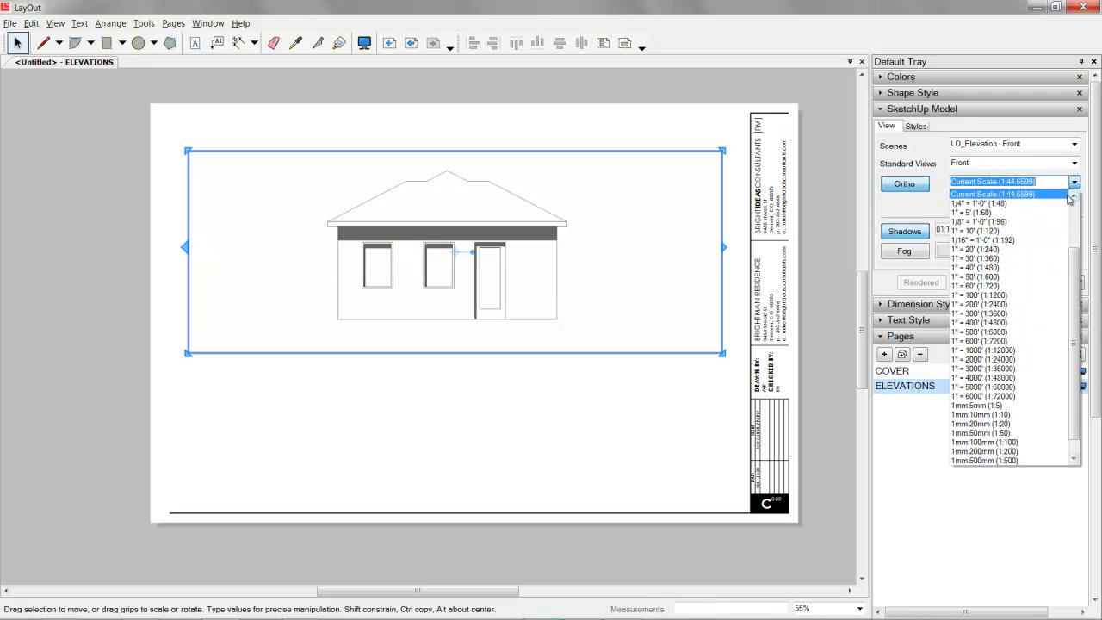
{"action": "left_click", "coordinate": [1053, 203]}
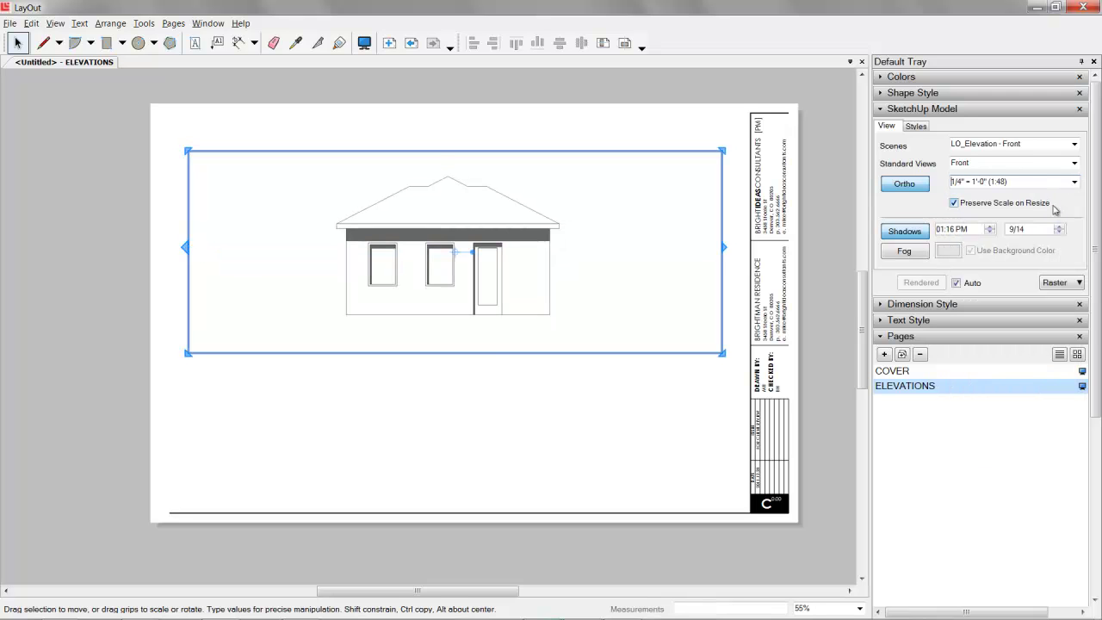
{"action": "left_click_drag", "start_coordinate": [485, 355], "coordinate": [485, 332]}
{"action": "left_click_drag", "start_coordinate": [486, 150], "coordinate": [486, 161]}
Copy the elevation viewport onto the lower half and set its scene to LO_Elevation - Side
{"action": "left_click_drag", "start_coordinate": [460, 237], "coordinate": [453, 402]}
{"action": "left_click", "coordinate": [1074, 148]}
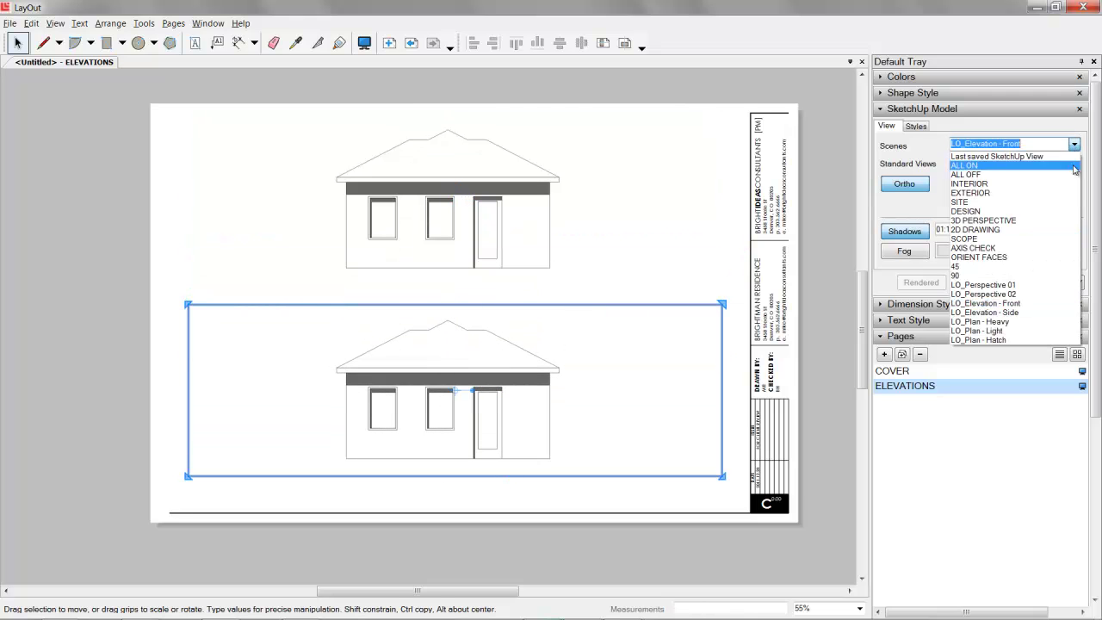
{"action": "left_click", "coordinate": [1034, 308]}
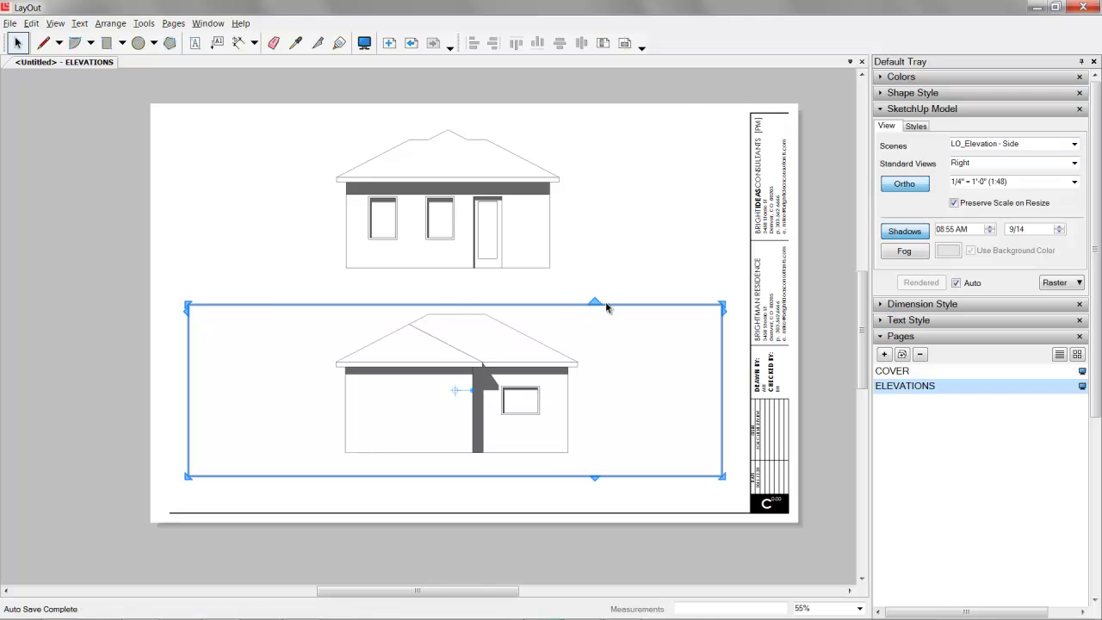
{"action": "left_click", "coordinate": [687, 87]}
{"action": "scroll", "coordinate": [565, 370], "scroll_direction": "down", "scroll_amount": 1}
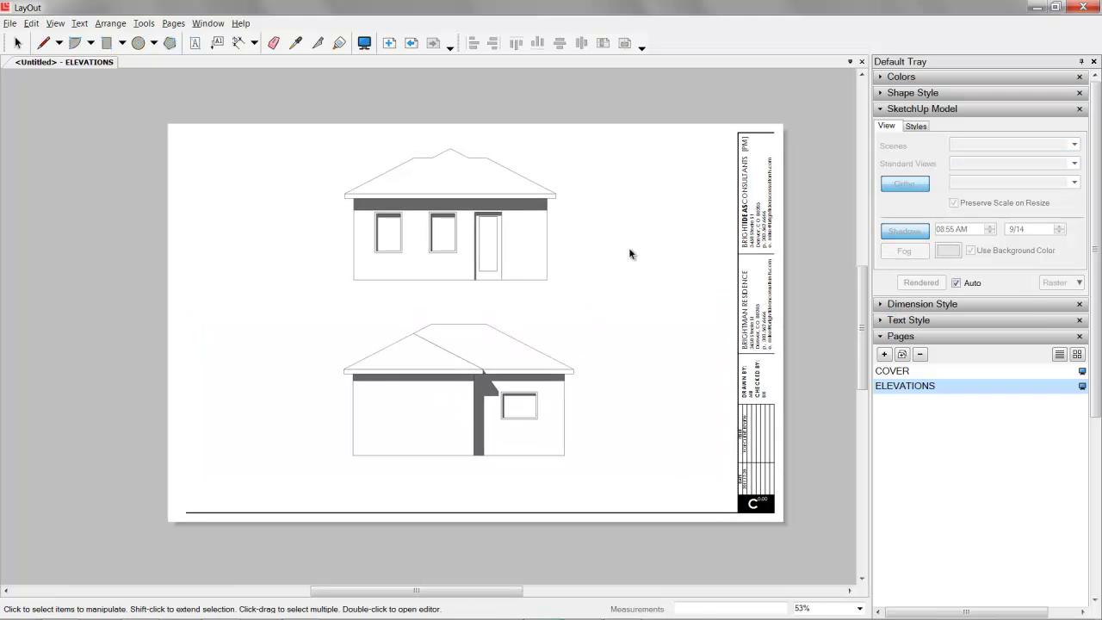
{"action": "middle_click_drag", "start_coordinate": [539, 133], "coordinate": [543, 136]}
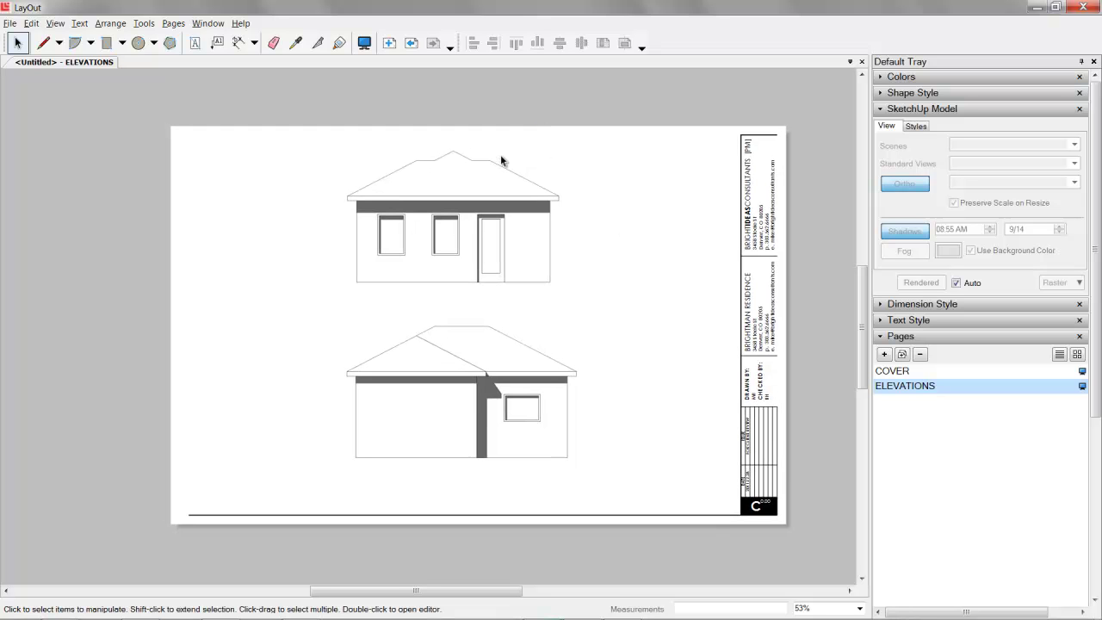
{"action": "scroll", "coordinate": [457, 241], "scroll_direction": "up", "scroll_amount": 1}
{"action": "mouse_move", "coordinate": [525, 285]}
{"action": "middle_mouse_down"}
{"action": "mouse_move", "coordinate": [531, 278]}
{"action": "mouse_move", "coordinate": [522, 282]}
{"action": "middle_mouse_up"}
{"action": "scroll", "coordinate": [532, 278], "scroll_direction": "up", "scroll_amount": 1}
{"action": "scroll", "coordinate": [522, 283], "scroll_direction": "down", "scroll_amount": 1}
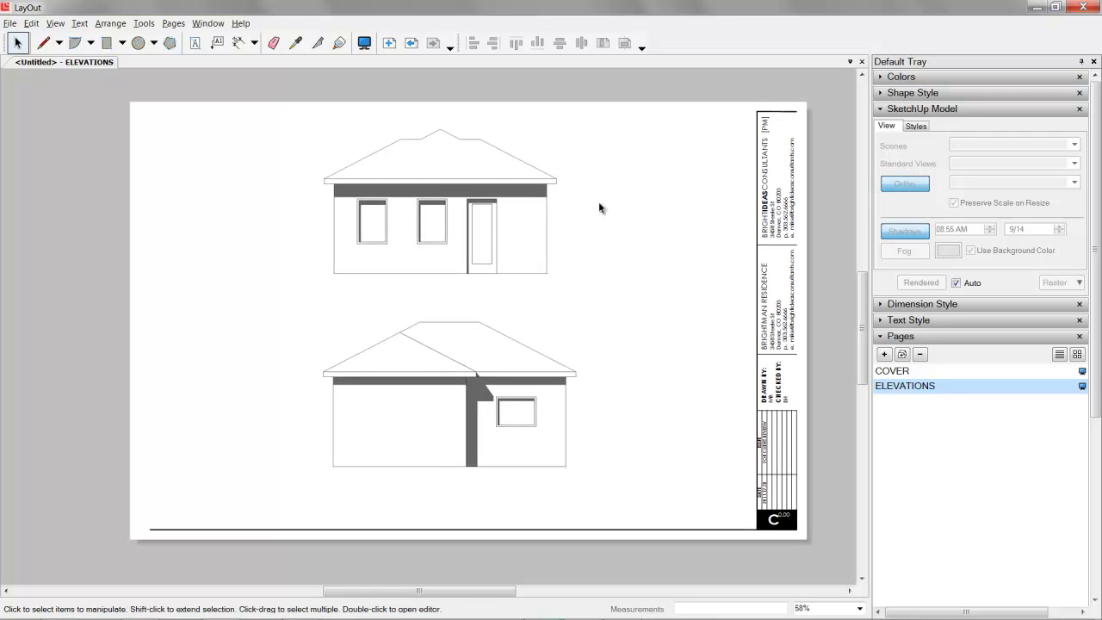
{"action": "left_click", "coordinate": [411, 42]}
{"action": "left_click", "coordinate": [433, 42]}
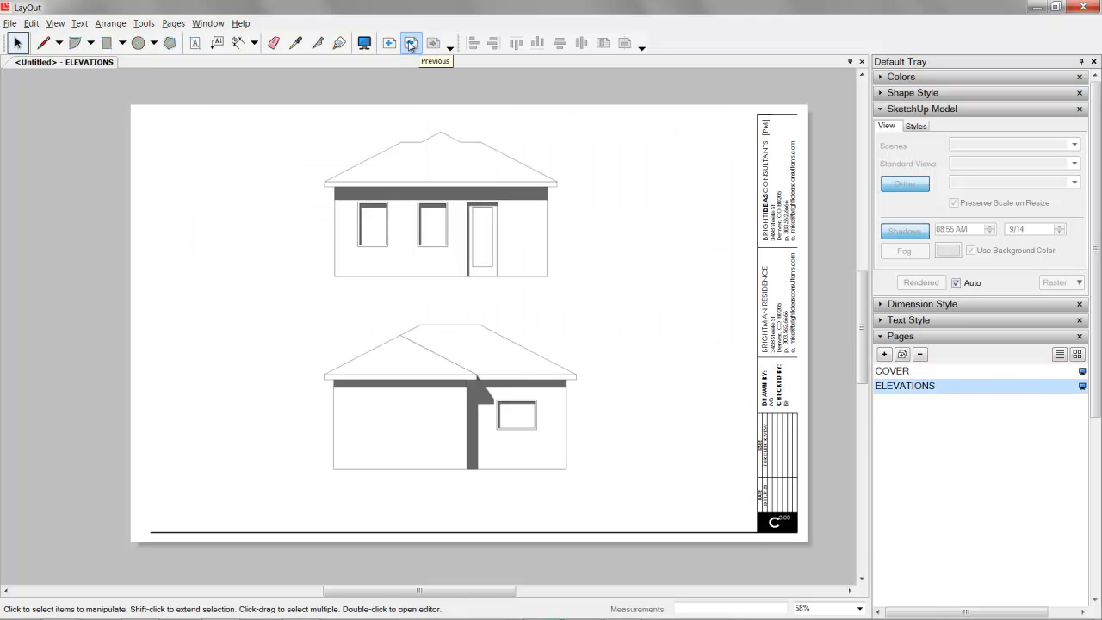
{"action": "left_click", "coordinate": [411, 42]}
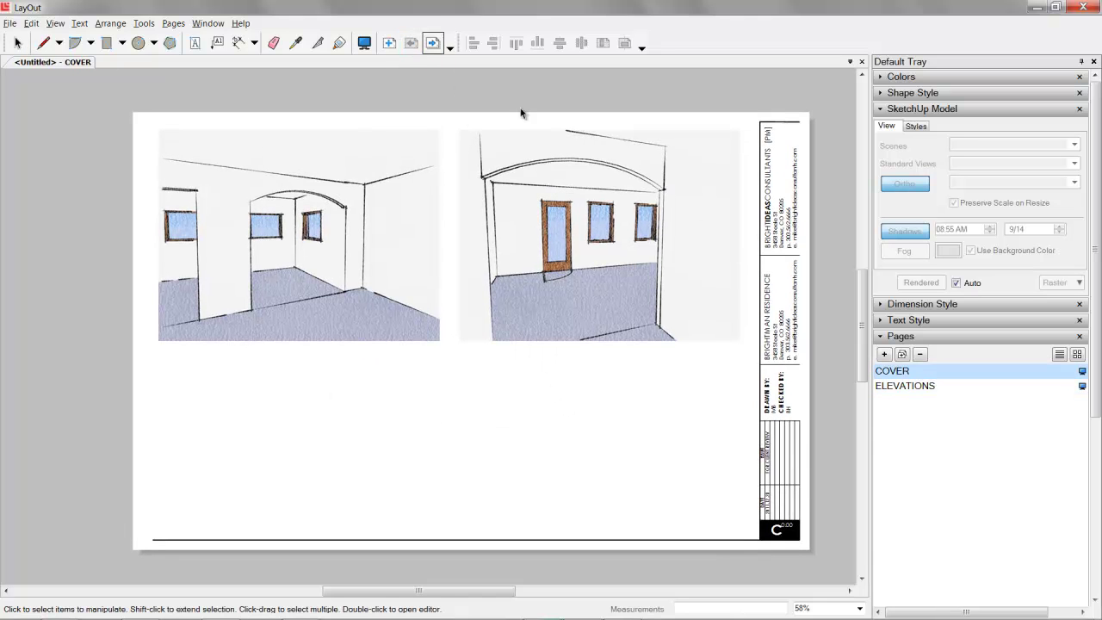
{"action": "left_click", "coordinate": [374, 200]}
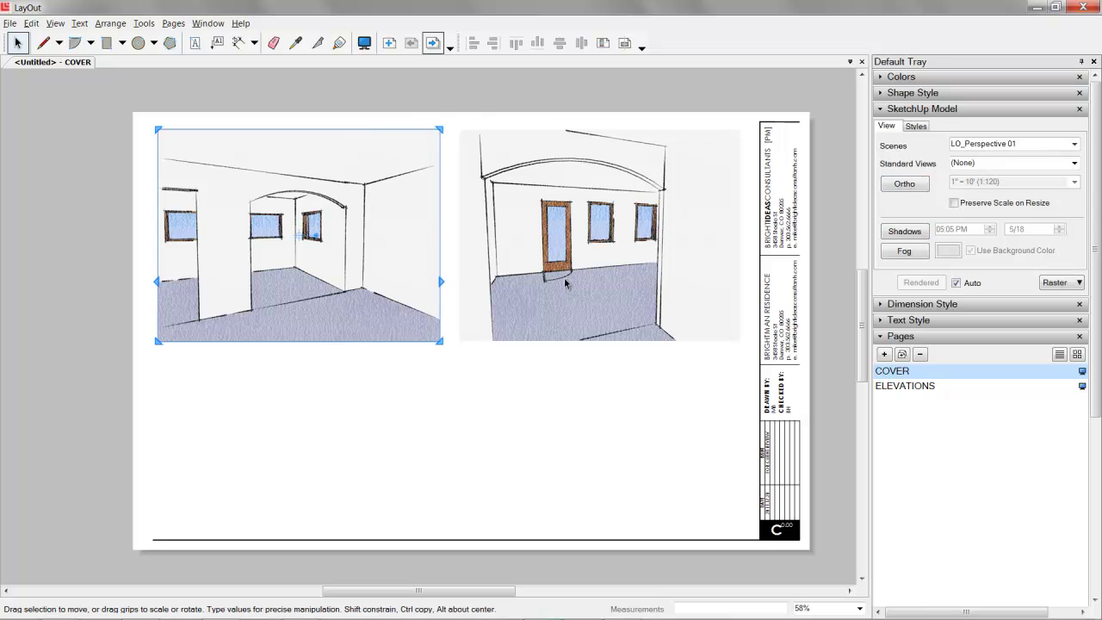
{"action": "left_click", "coordinate": [462, 92]}
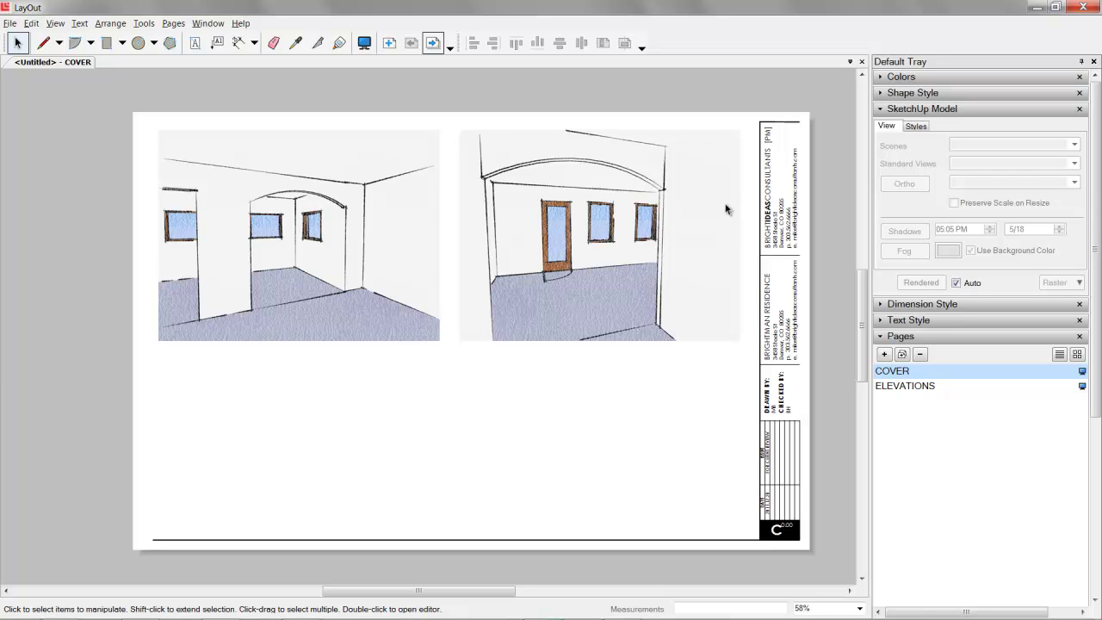
{"action": "left_click", "coordinate": [430, 45]}
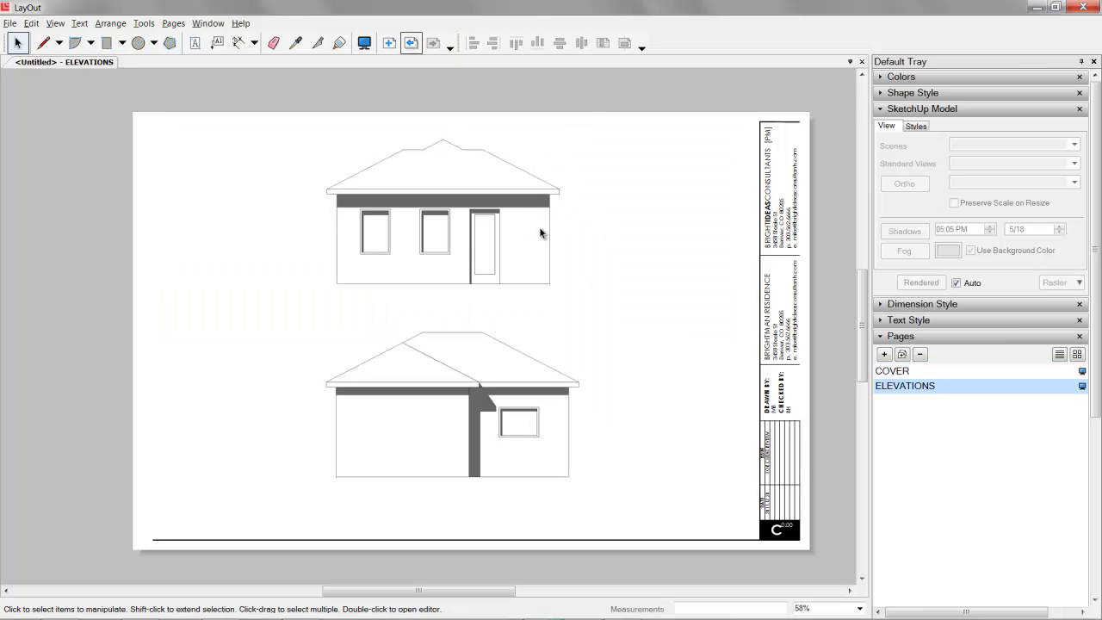
Switch the upper front elevation viewport's rendering from Raster to Hybrid
{"action": "left_click", "coordinate": [474, 234]}
{"action": "scroll", "coordinate": [517, 193], "scroll_direction": "up", "scroll_amount": 5}
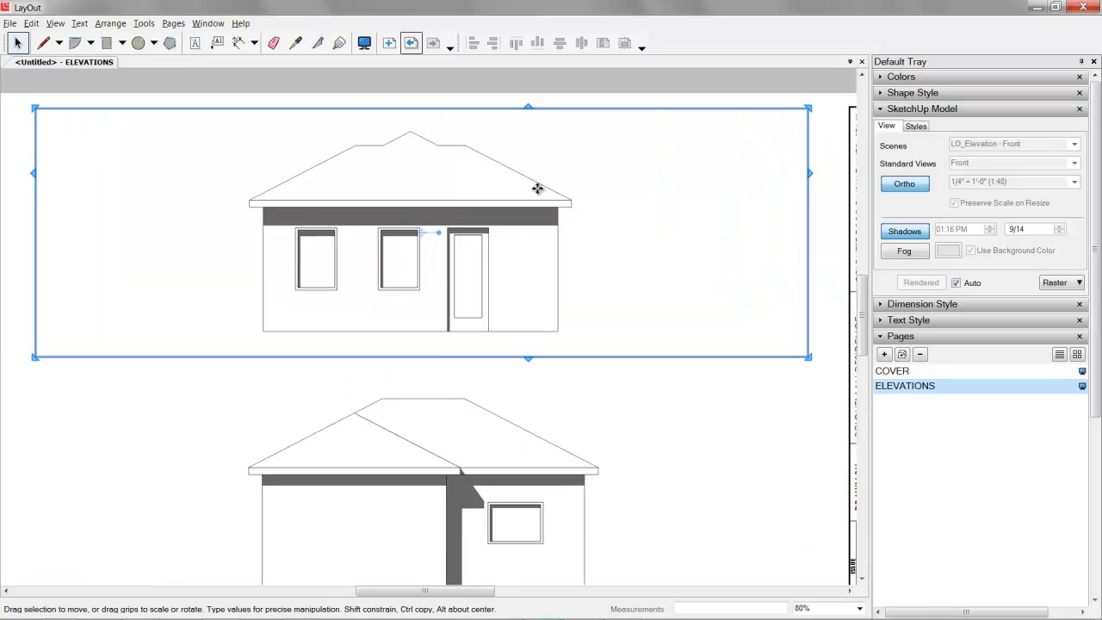
{"action": "scroll", "coordinate": [505, 213], "scroll_direction": "up", "scroll_amount": 6}
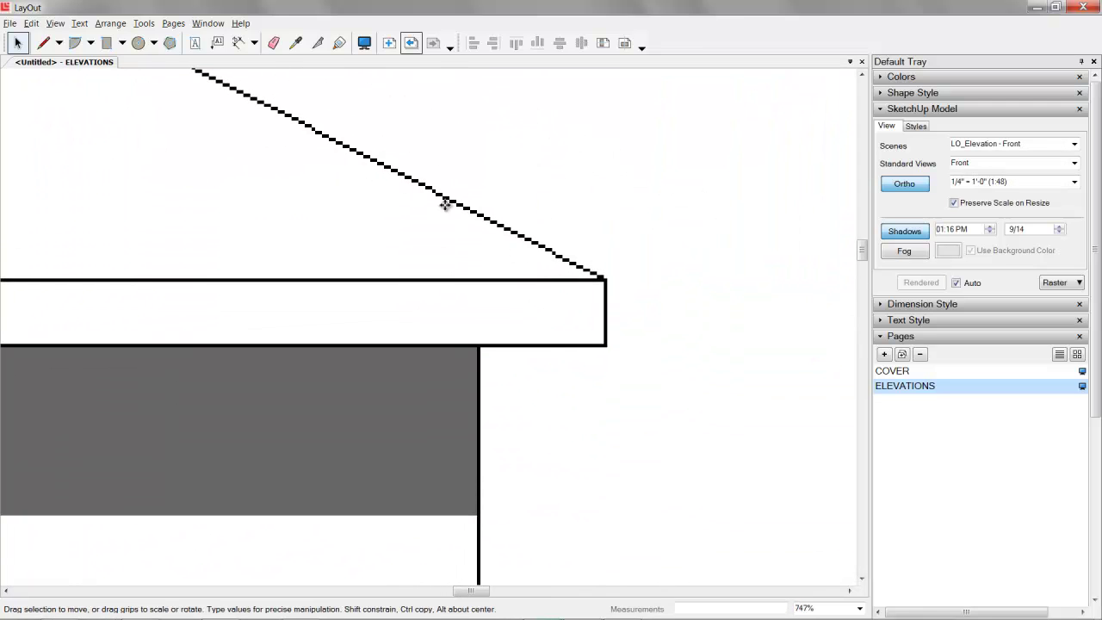
{"action": "left_click", "coordinate": [1066, 290]}
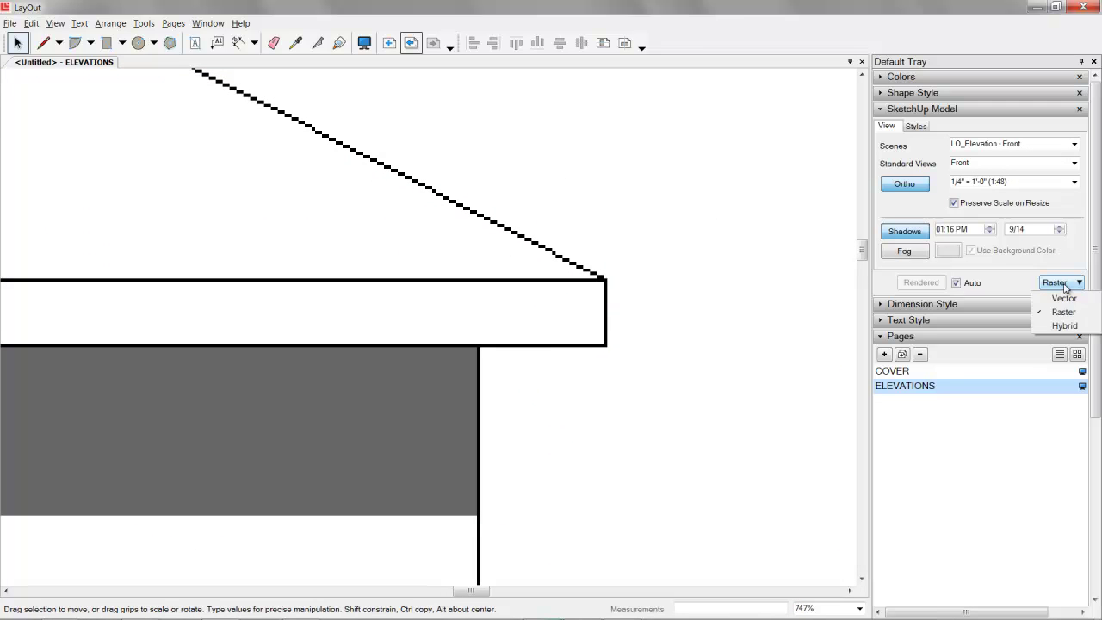
{"action": "left_click", "coordinate": [1068, 327]}
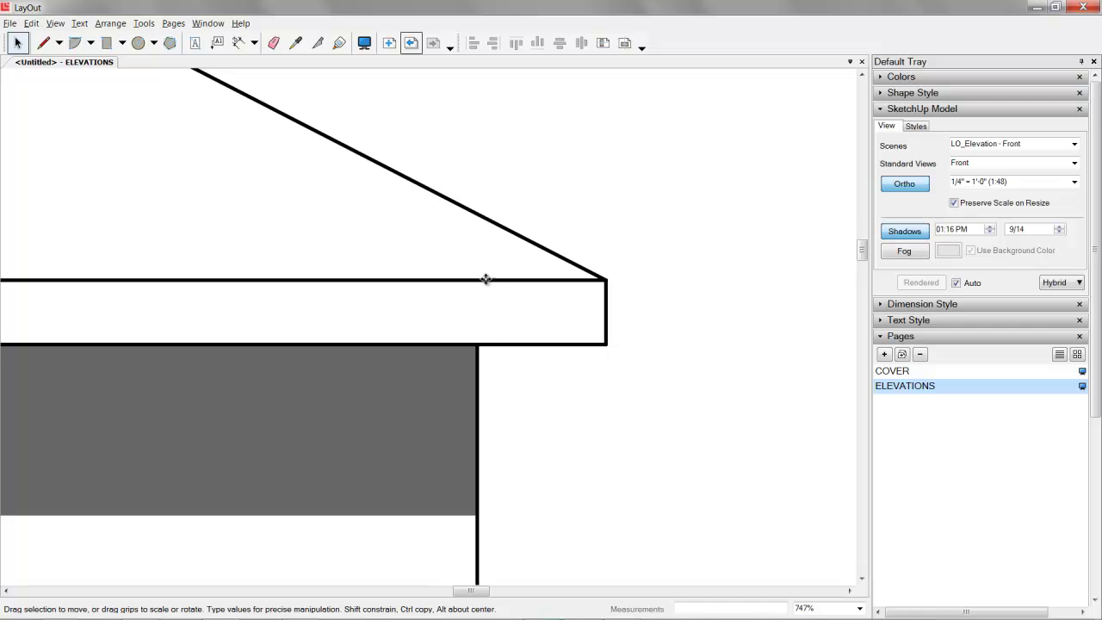
Switch the side elevation viewport's rendering to Hybrid as well
{"action": "scroll", "coordinate": [519, 281], "scroll_direction": "down", "scroll_amount": 5}
{"action": "scroll", "coordinate": [243, 313], "scroll_direction": "down", "scroll_amount": 3}
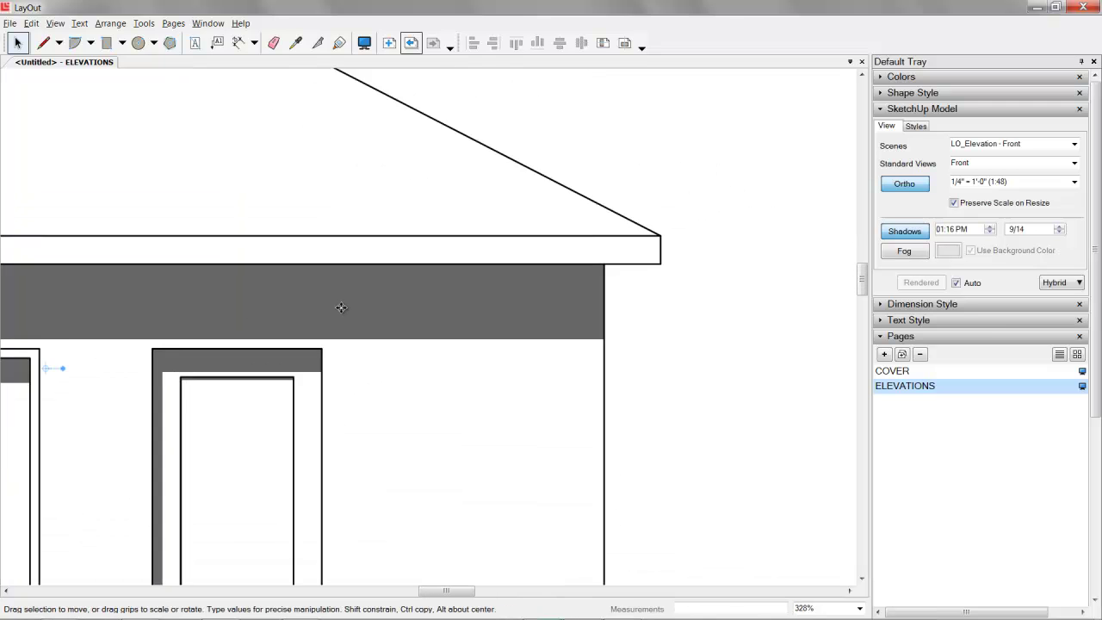
{"action": "scroll", "coordinate": [524, 315], "scroll_direction": "up", "scroll_amount": 2}
{"action": "scroll", "coordinate": [503, 379], "scroll_direction": "up", "scroll_amount": 5}
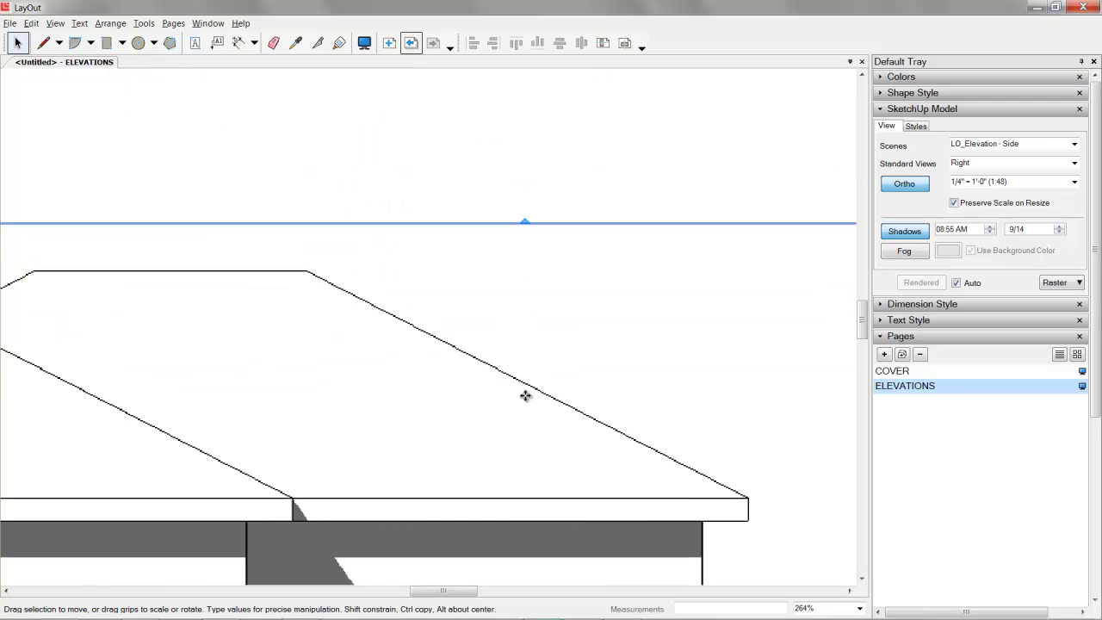
{"action": "left_click", "coordinate": [1062, 282]}
{"action": "left_click", "coordinate": [1068, 327]}
{"action": "scroll", "coordinate": [599, 323], "scroll_direction": "down", "scroll_amount": 2}
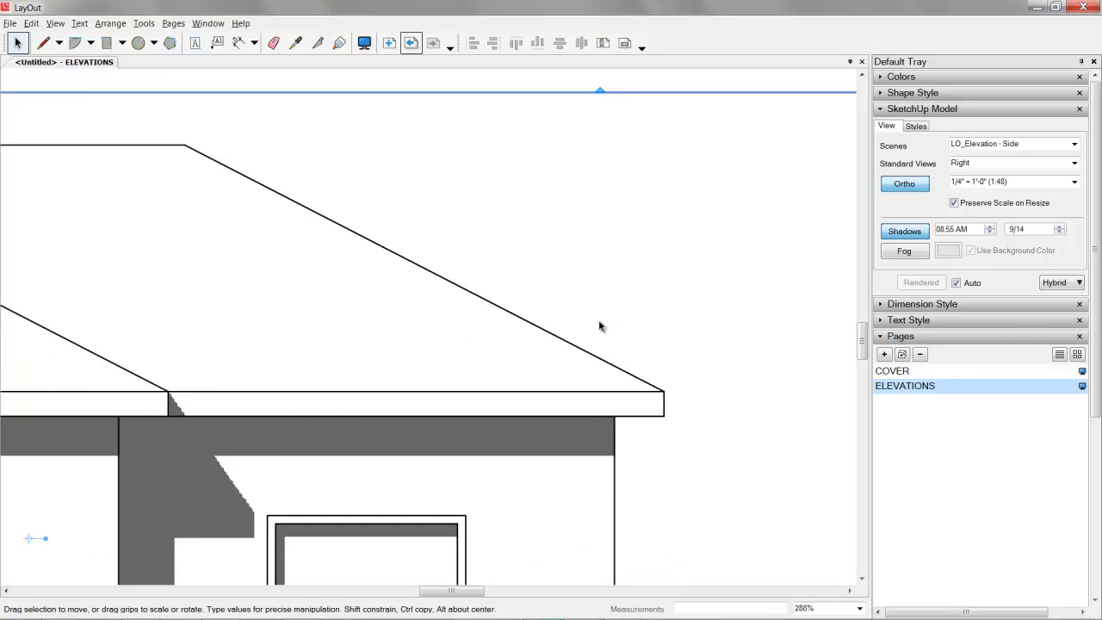
{"action": "scroll", "coordinate": [601, 326], "scroll_direction": "down", "scroll_amount": 12}
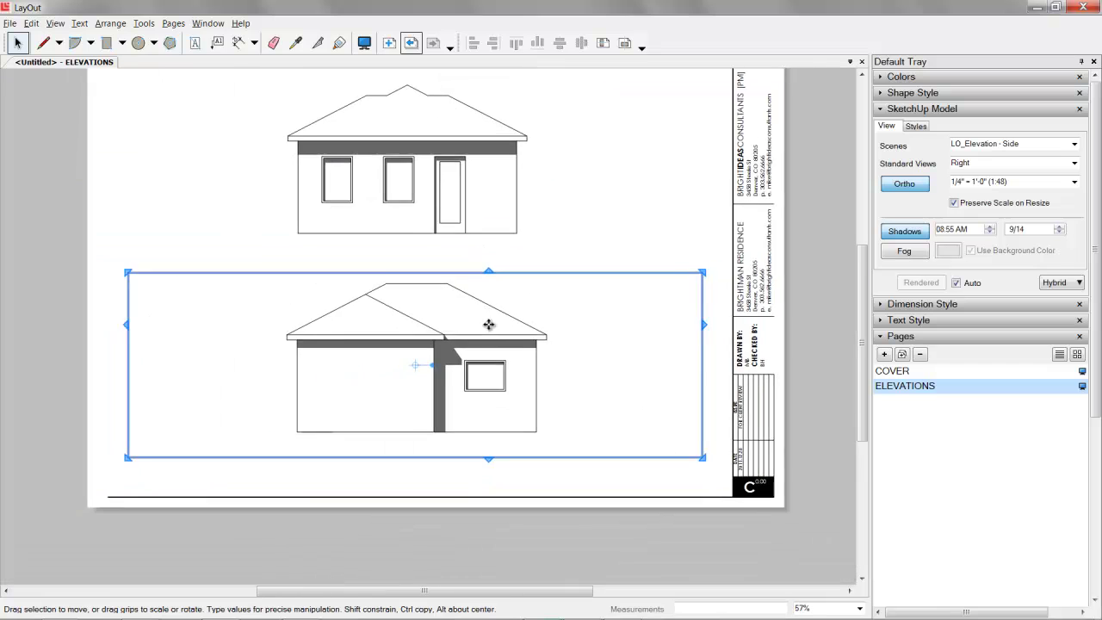
{"action": "left_click", "coordinate": [781, 279]}
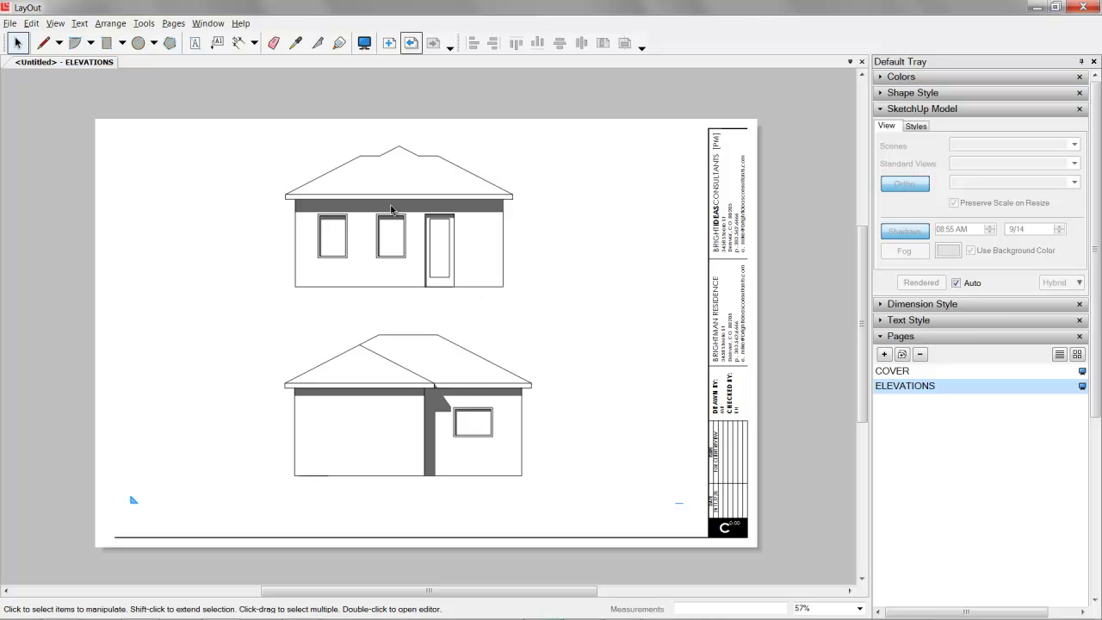
Save the document via File > Save as Cabin, confirming the overwrite of the old file
{"action": "scroll", "coordinate": [453, 308], "scroll_direction": "up", "scroll_amount": 2}
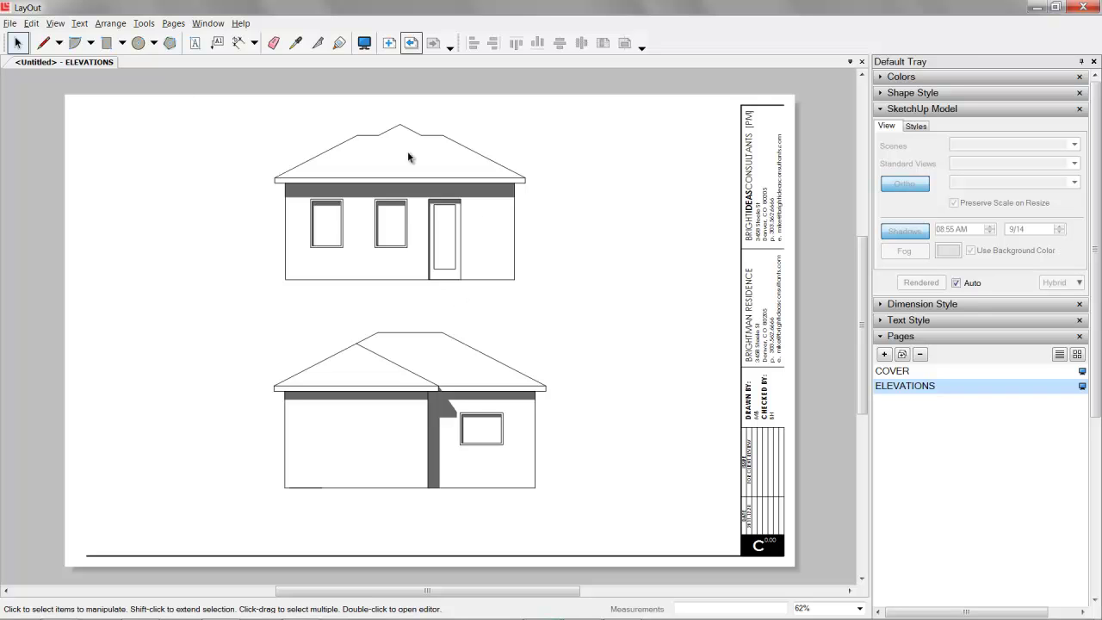
{"action": "left_click", "coordinate": [10, 23]}
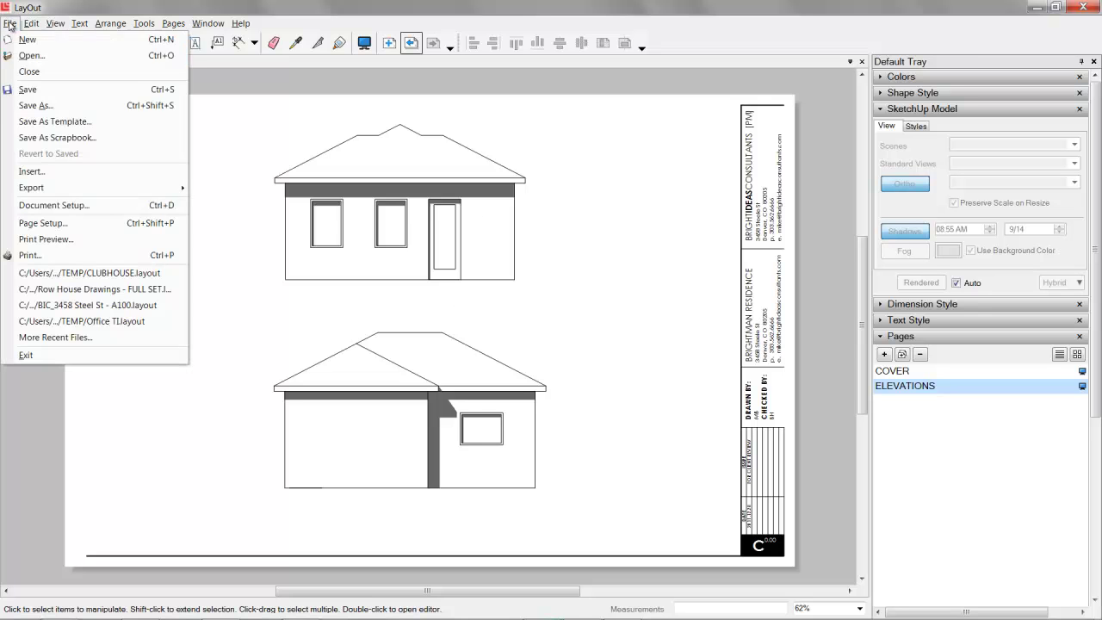
{"action": "left_click", "coordinate": [43, 90]}
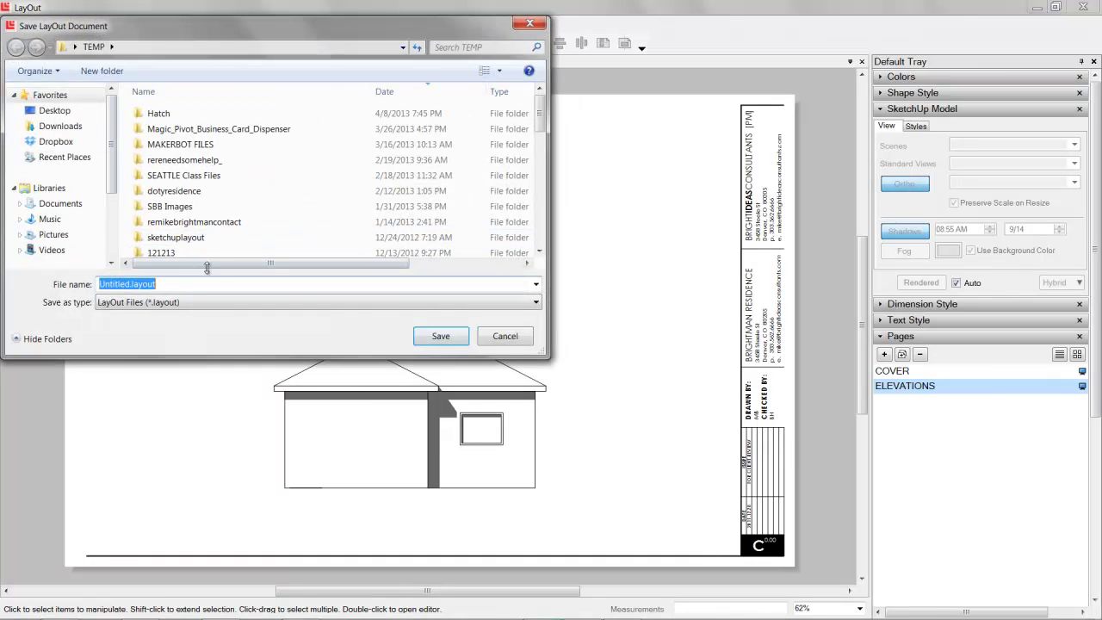
{"action": "type", "text": "Cabin"}
{"action": "key", "text": "Return"}
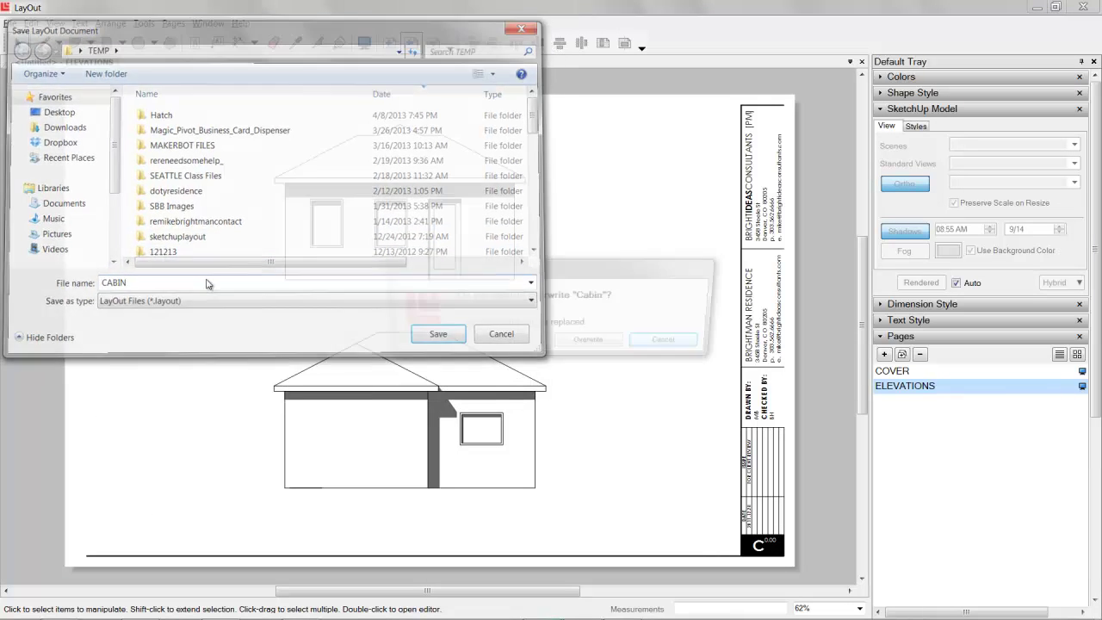
{"action": "left_click", "coordinate": [591, 344]}
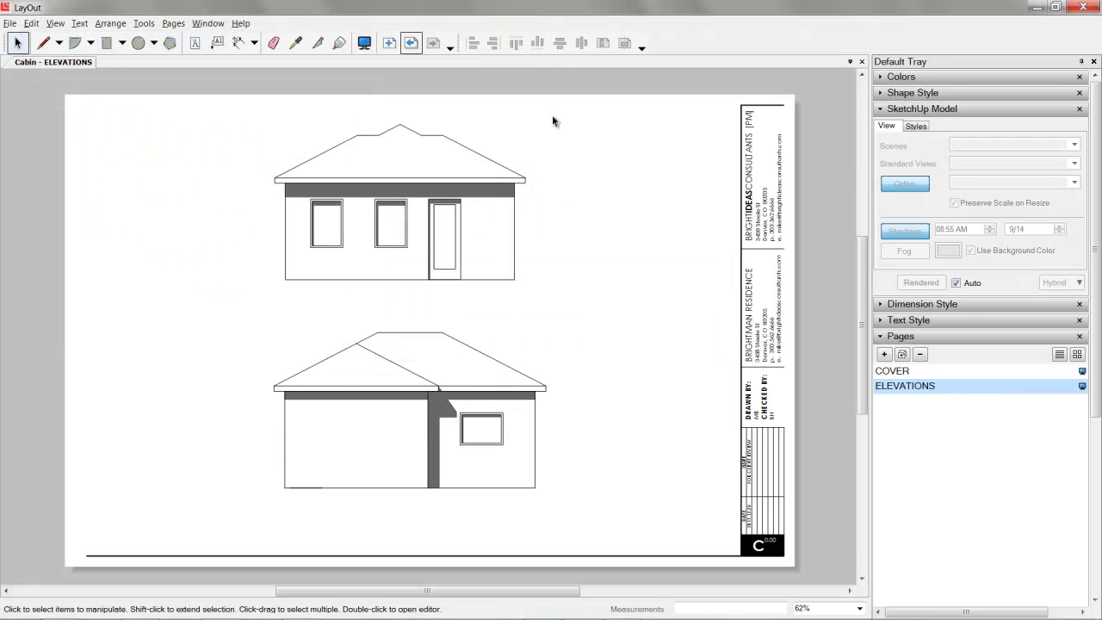
Add a new page named PLAN
{"action": "left_click", "coordinate": [917, 110]}
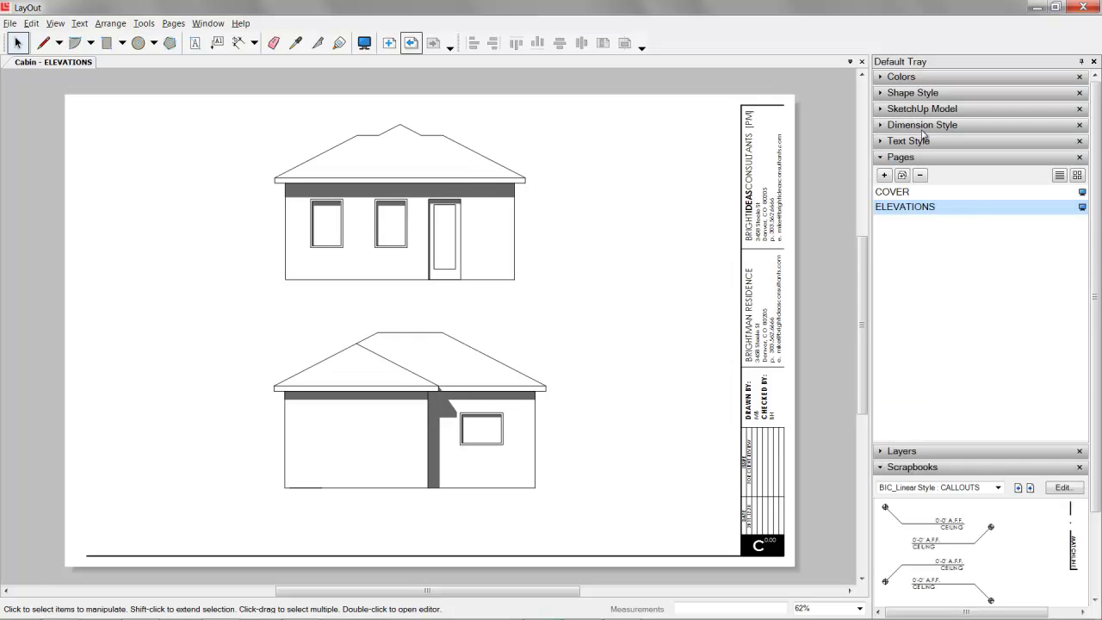
{"action": "left_click", "coordinate": [902, 175]}
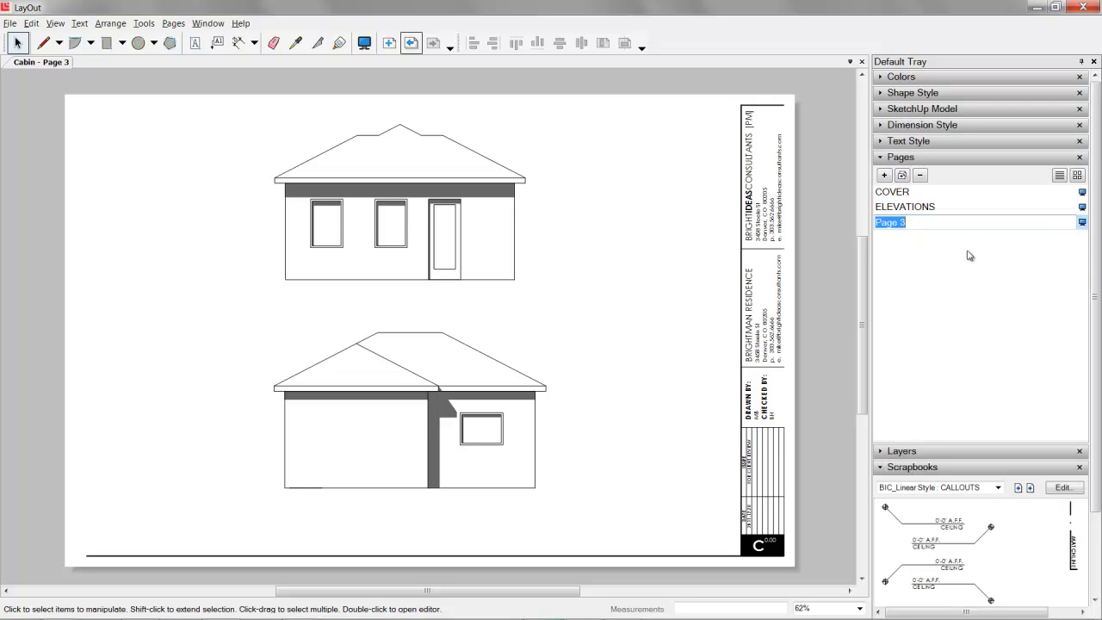
{"action": "type", "text": "PLAN"}
{"action": "key", "text": "Return"}
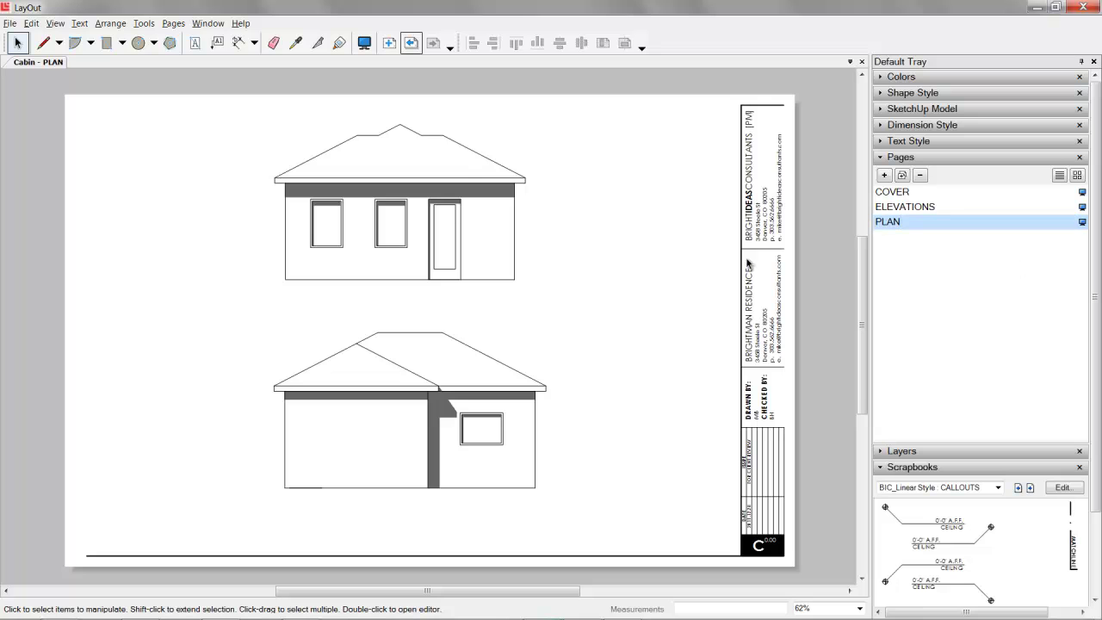
Delete the upper elevation viewport and move the remaining one to the top of the page
{"action": "left_click", "coordinate": [454, 213]}
{"action": "key", "text": "Delete"}
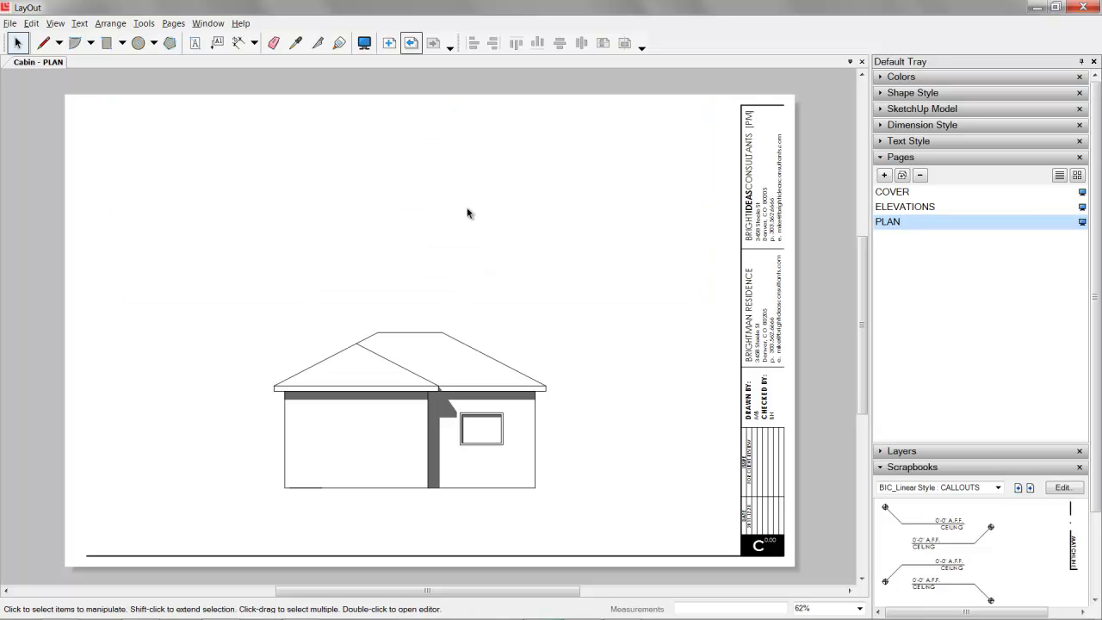
{"action": "left_click", "coordinate": [440, 406]}
{"action": "left_click_drag", "start_coordinate": [440, 407], "coordinate": [426, 245]}
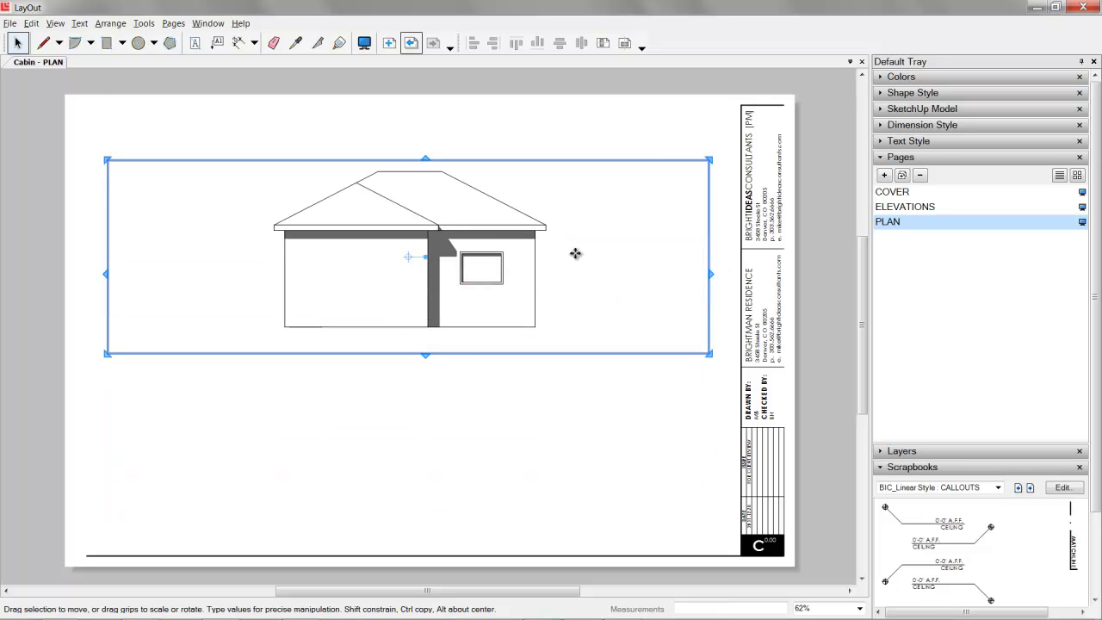
Render the viewport as Vector and extend its frame downward
{"action": "left_click", "coordinate": [946, 161]}
{"action": "left_click", "coordinate": [950, 189]}
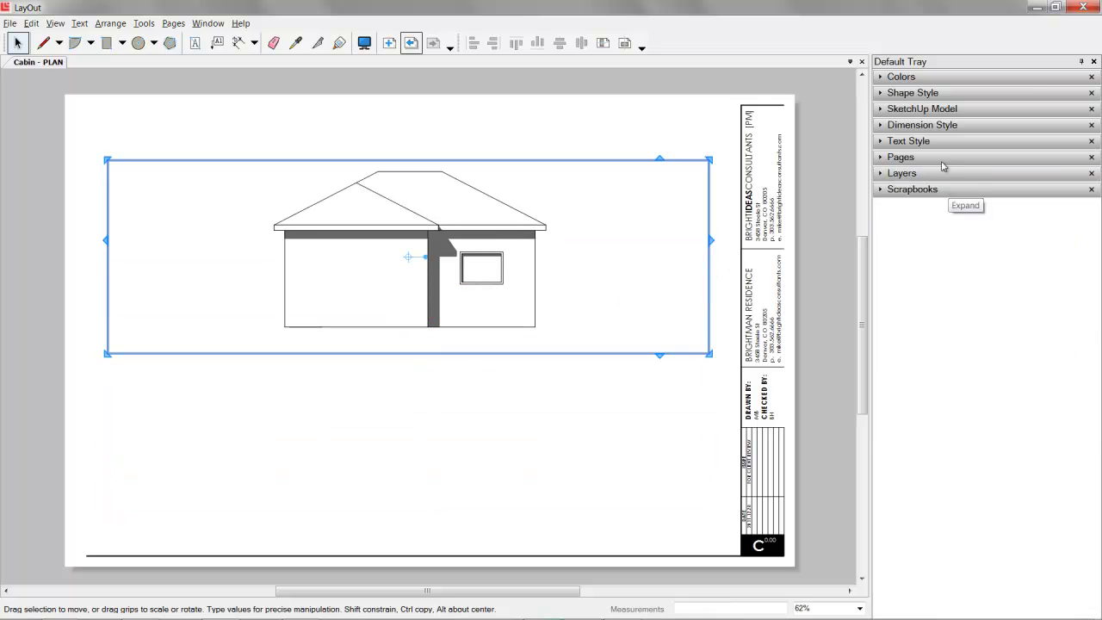
{"action": "left_click", "coordinate": [928, 110]}
{"action": "left_click", "coordinate": [1086, 284]}
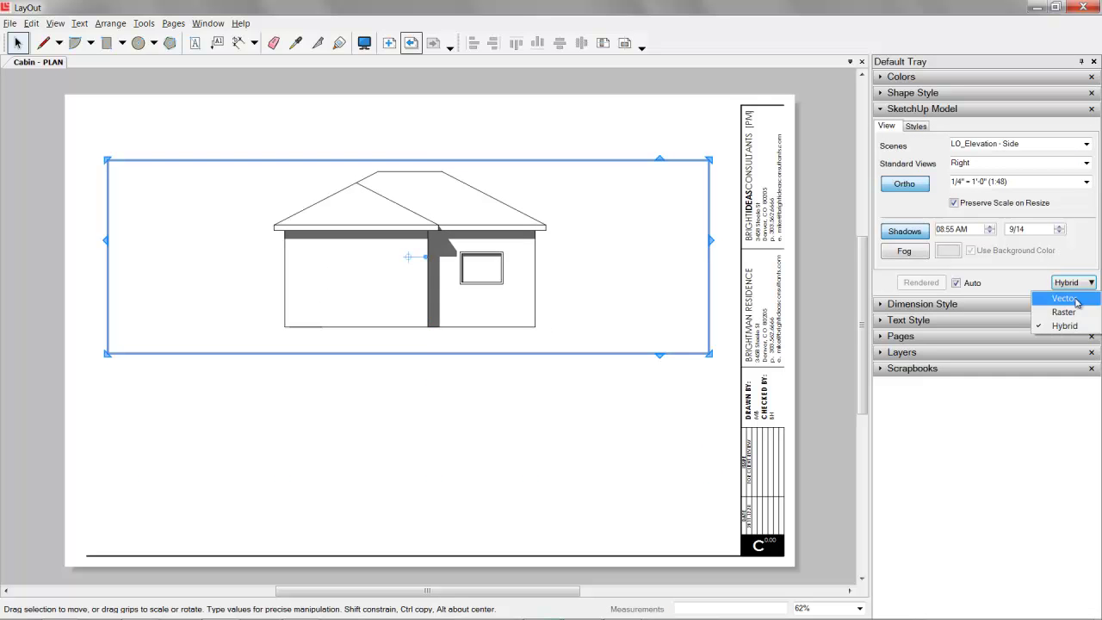
{"action": "left_click", "coordinate": [1068, 298]}
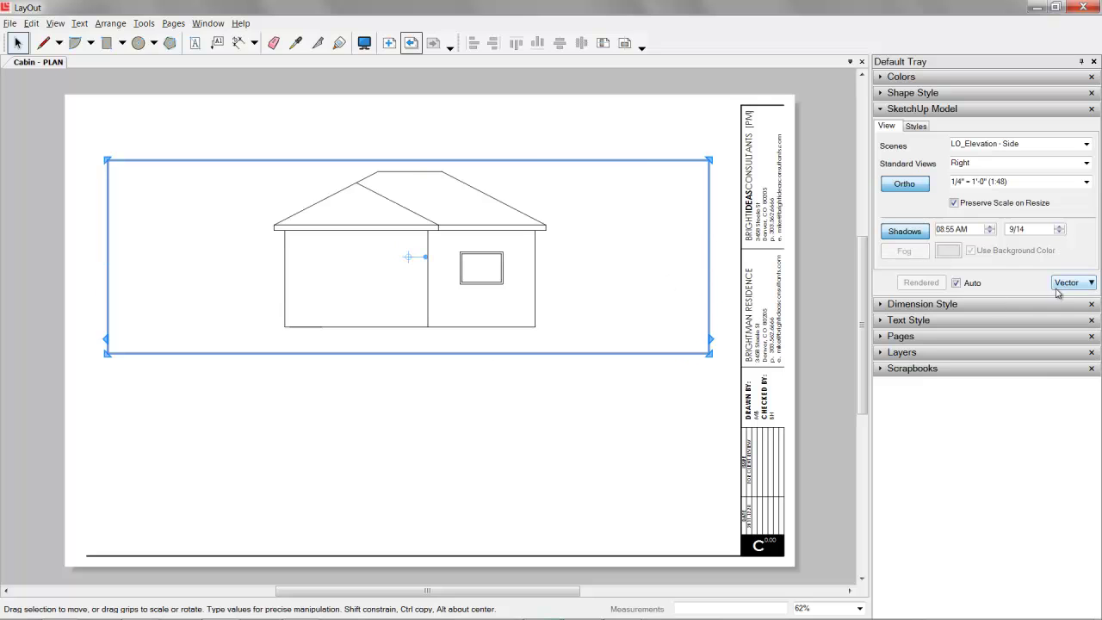
{"action": "left_click_drag", "start_coordinate": [495, 354], "coordinate": [497, 514]}
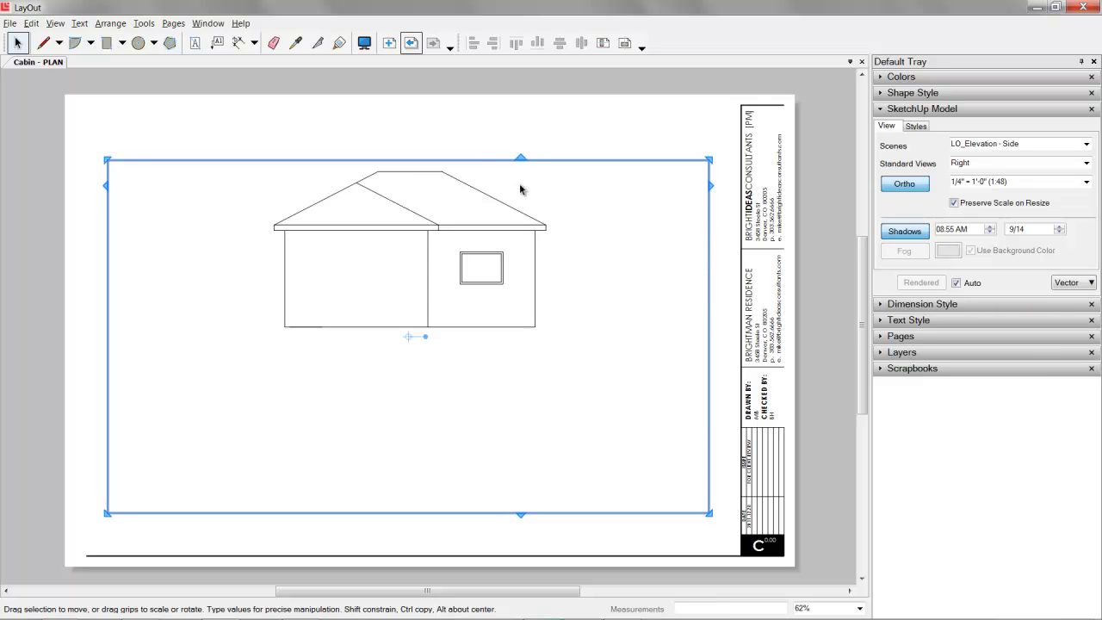
Switch the PLAN viewport to the LO_Plan - Heavy scene and extend its top edge
{"action": "left_click", "coordinate": [1086, 145]}
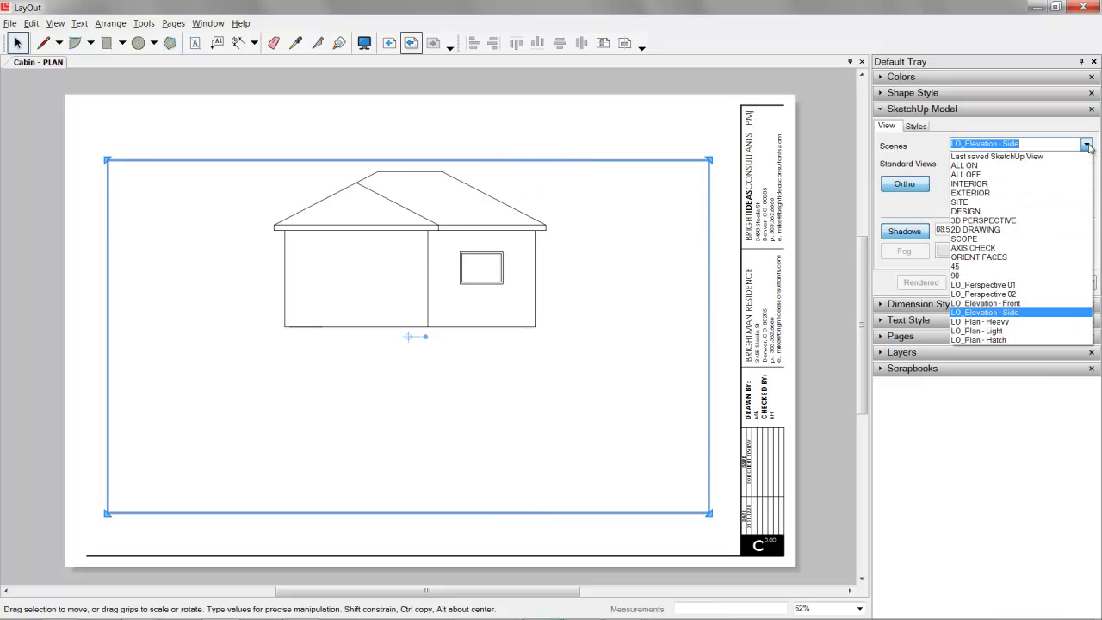
{"action": "left_click", "coordinate": [1024, 321]}
{"action": "scroll", "coordinate": [509, 290], "scroll_direction": "down", "scroll_amount": 1}
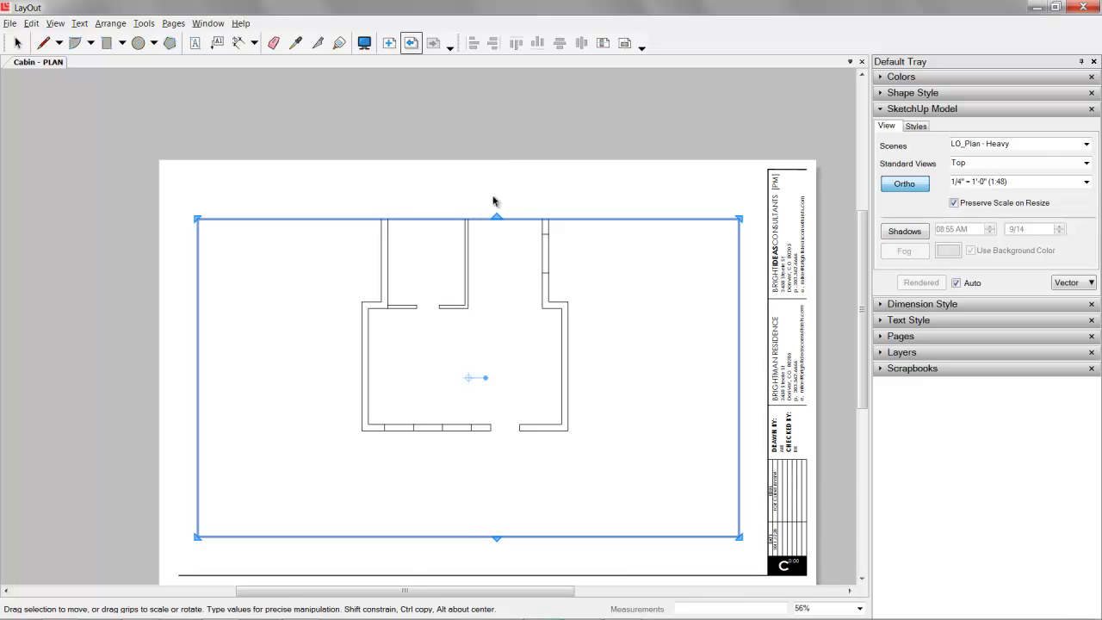
{"action": "left_click_drag", "start_coordinate": [495, 217], "coordinate": [496, 128]}
{"action": "middle_click_drag", "start_coordinate": [517, 280], "coordinate": [477, 221]}
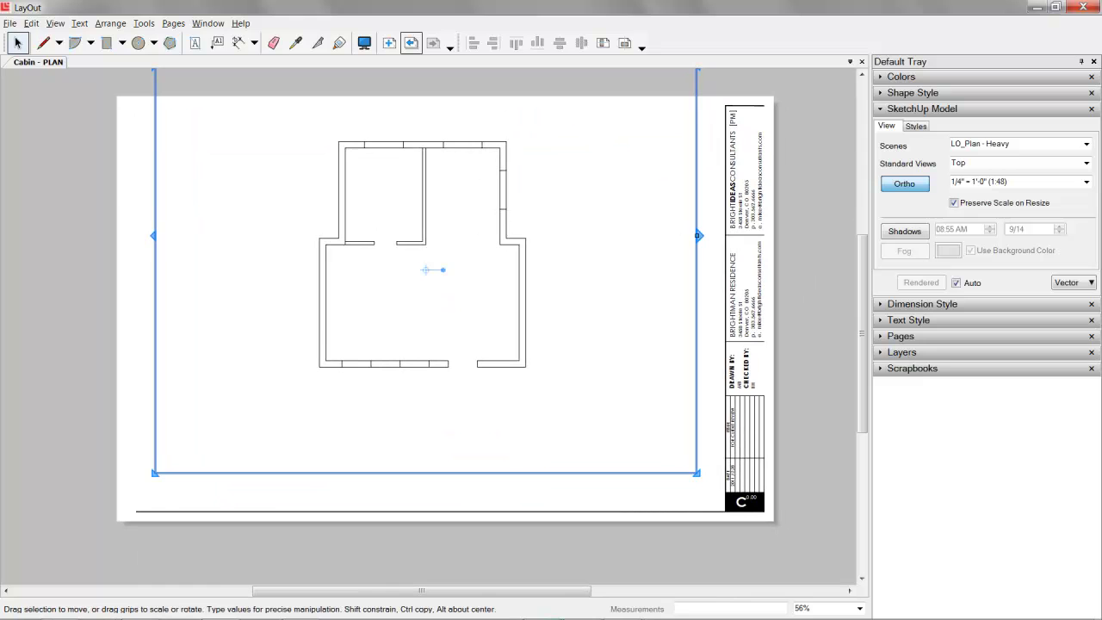
Crop the viewport's sides, top and bottom around the floor plan and shift it down slightly
{"action": "left_click_drag", "start_coordinate": [699, 235], "coordinate": [563, 236]}
{"action": "left_click_drag", "start_coordinate": [153, 253], "coordinate": [272, 254]}
{"action": "middle_click_drag", "start_coordinate": [432, 140], "coordinate": [422, 206]}
{"action": "left_click_drag", "start_coordinate": [421, 131], "coordinate": [434, 180]}
{"action": "left_click_drag", "start_coordinate": [439, 538], "coordinate": [446, 473]}
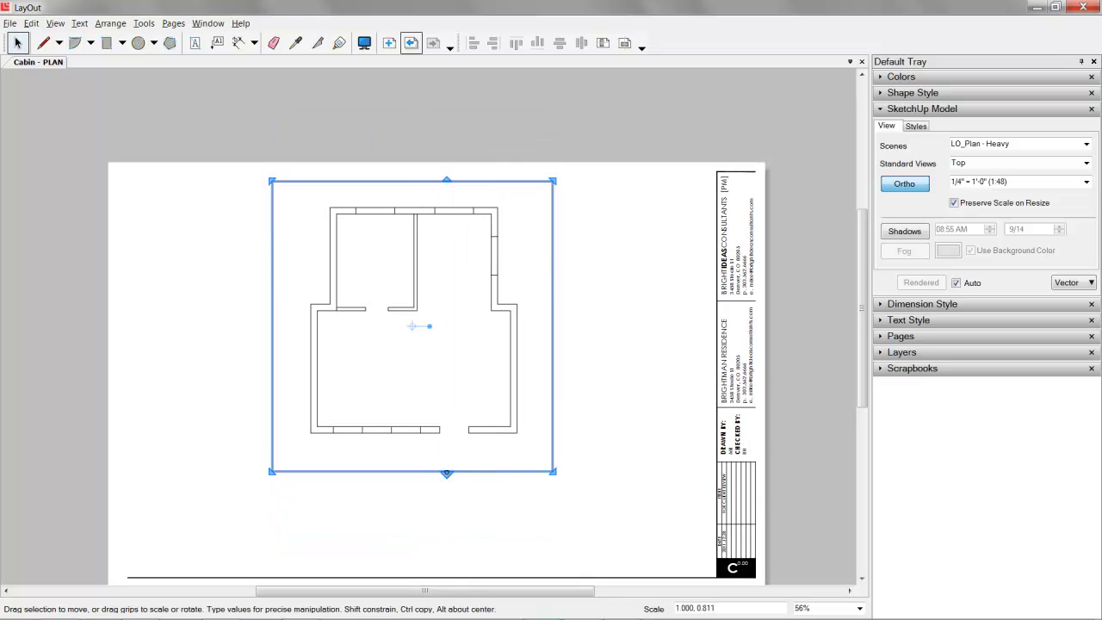
{"action": "middle_click_drag", "start_coordinate": [430, 298], "coordinate": [474, 182]}
{"action": "left_click_drag", "start_coordinate": [465, 167], "coordinate": [474, 210]}
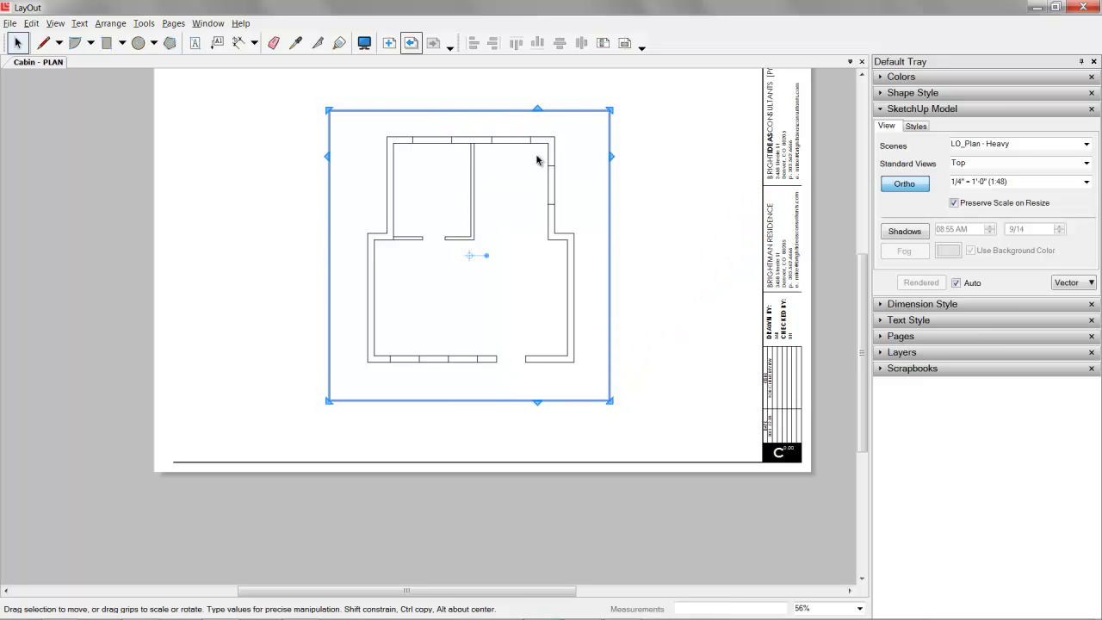
{"action": "scroll", "coordinate": [507, 285], "scroll_direction": "up", "scroll_amount": 4}
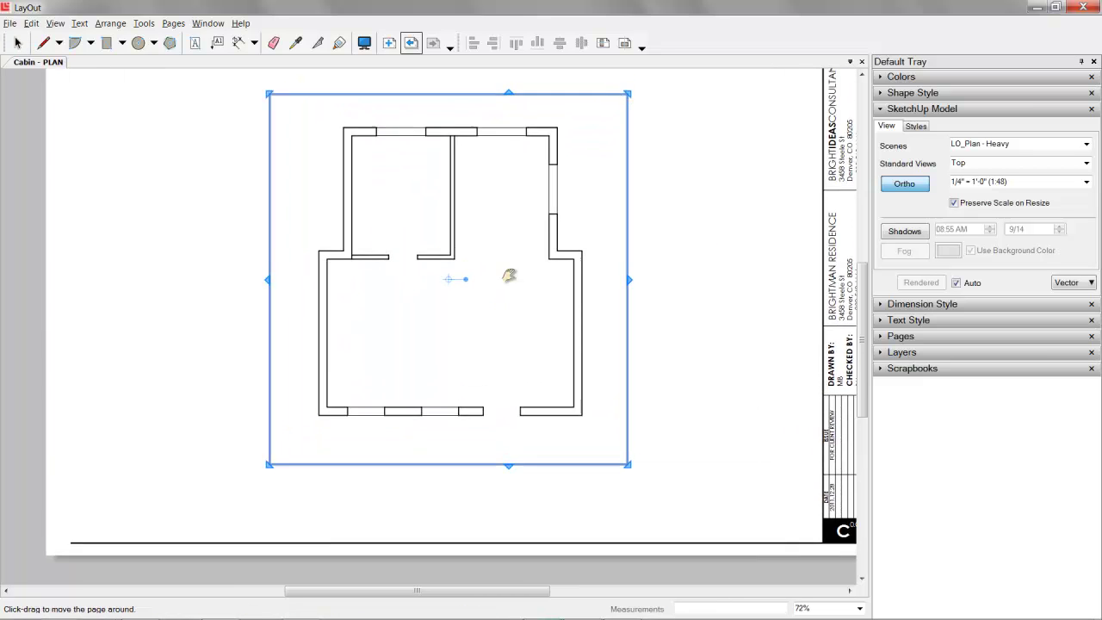
{"action": "scroll", "coordinate": [507, 297], "scroll_direction": "down", "scroll_amount": 3}
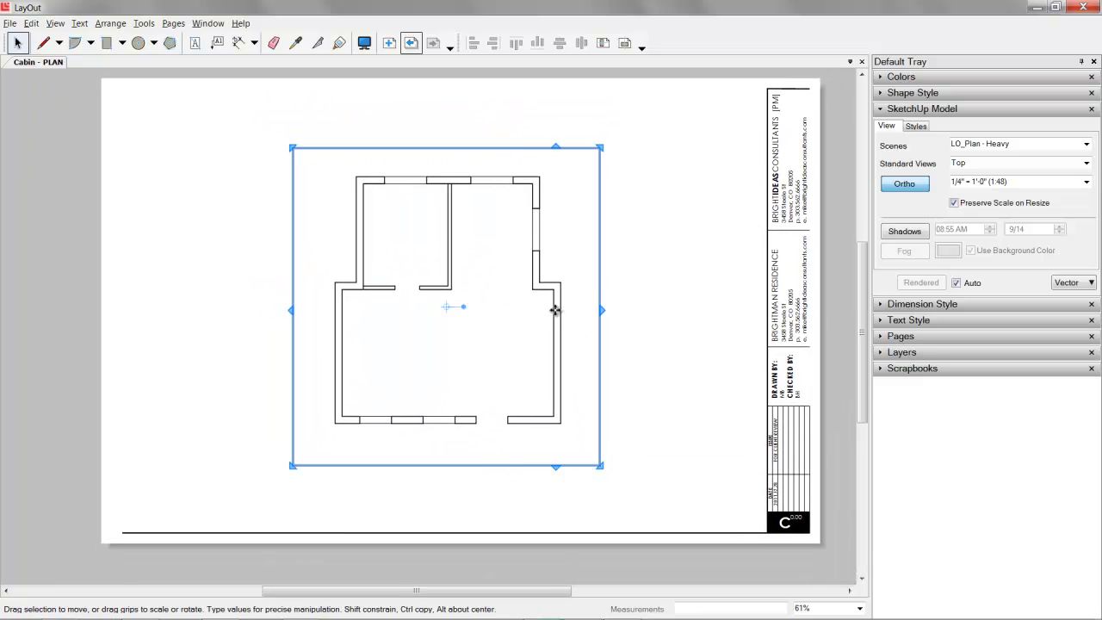
{"action": "left_click", "coordinate": [667, 355]}
{"action": "scroll", "coordinate": [377, 406], "scroll_direction": "up", "scroll_amount": 10}
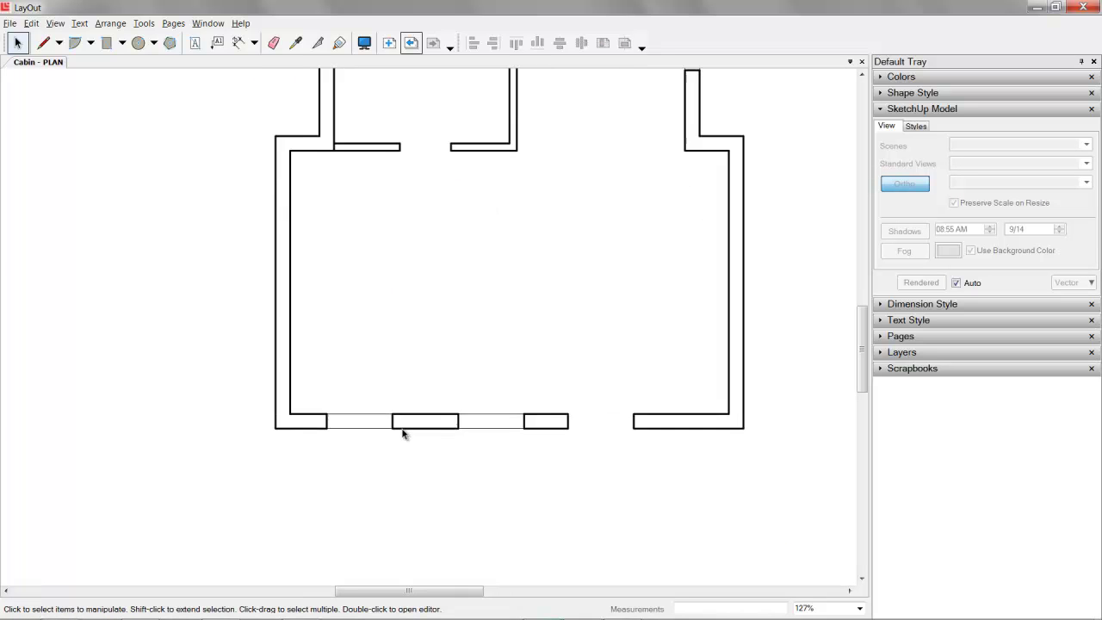
{"action": "scroll", "coordinate": [402, 434], "scroll_direction": "up", "scroll_amount": 15}
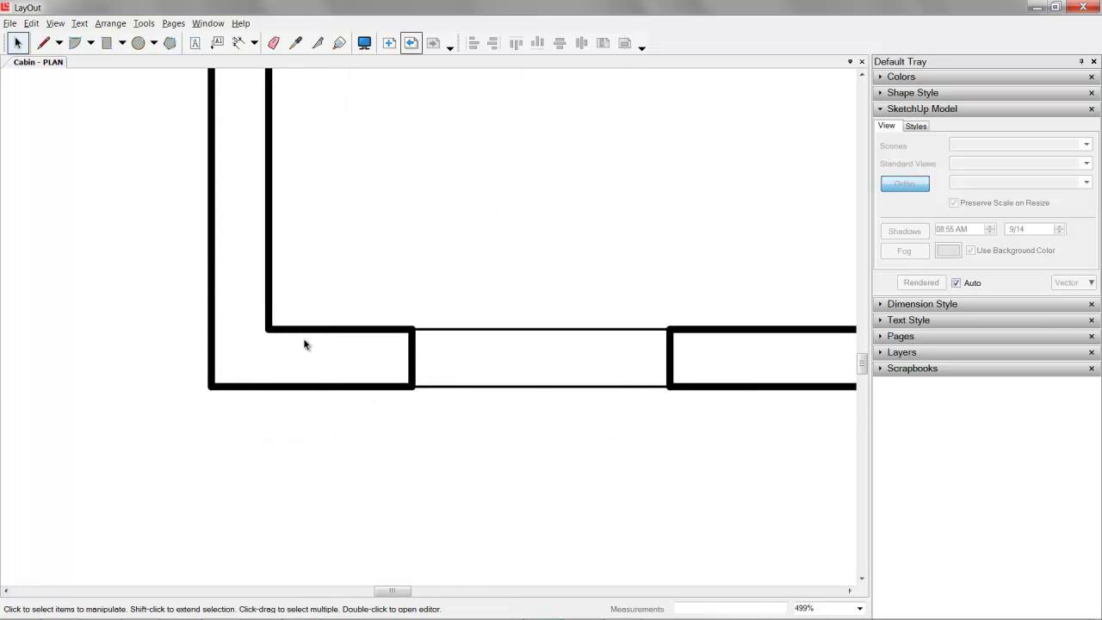
{"action": "scroll", "coordinate": [306, 343], "scroll_direction": "down", "scroll_amount": 7}
{"action": "left_click", "coordinate": [337, 343]}
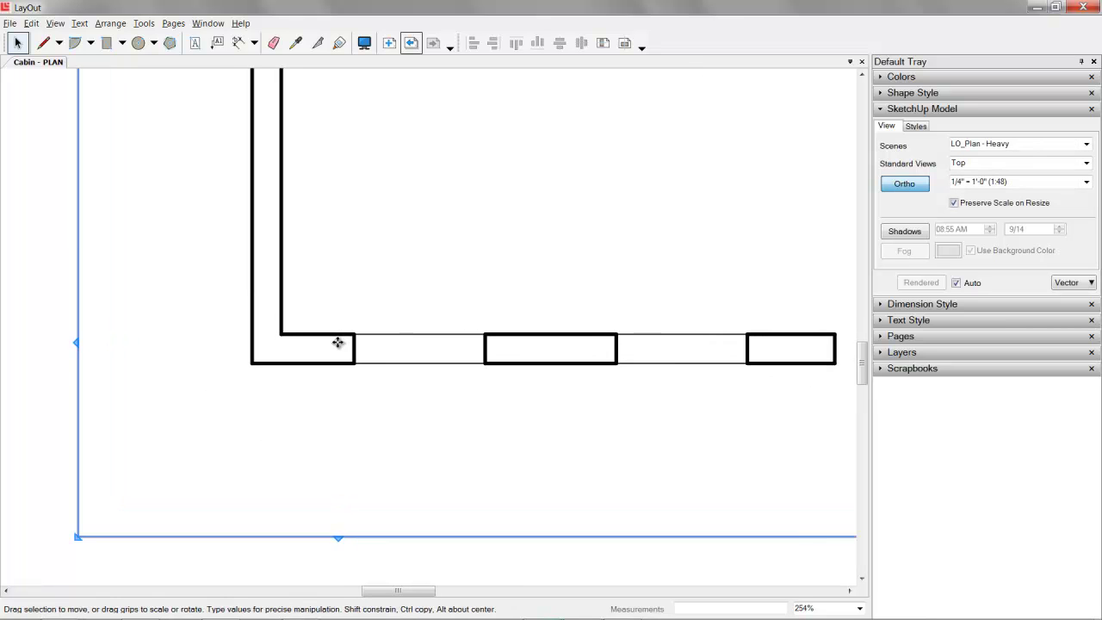
{"action": "left_click_drag", "start_coordinate": [431, 374], "coordinate": [419, 371]}
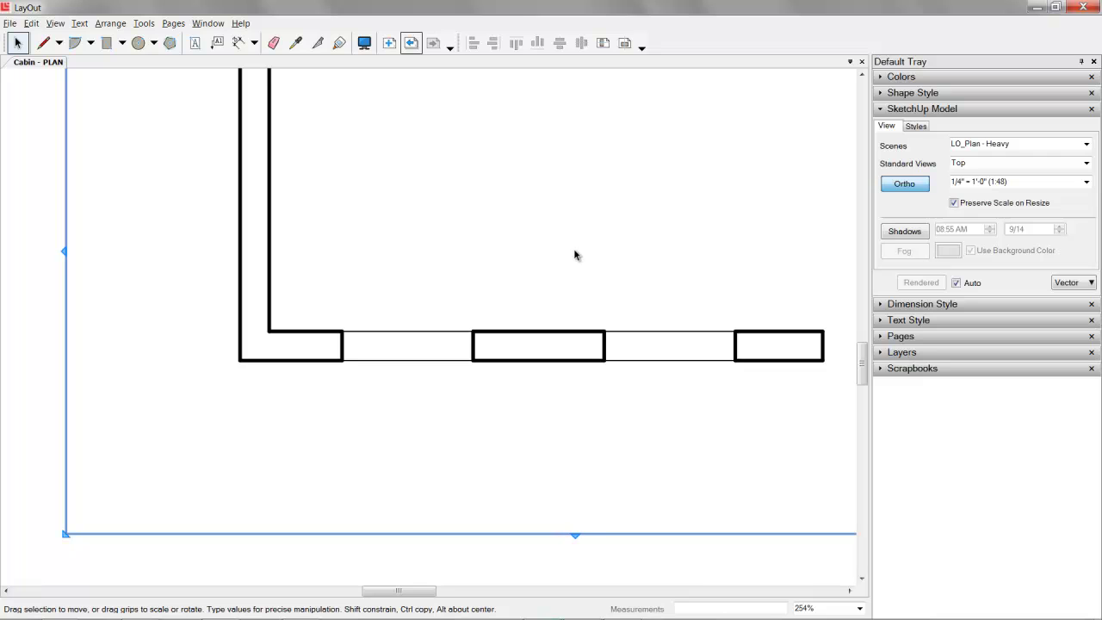
{"action": "left_click", "coordinate": [918, 127]}
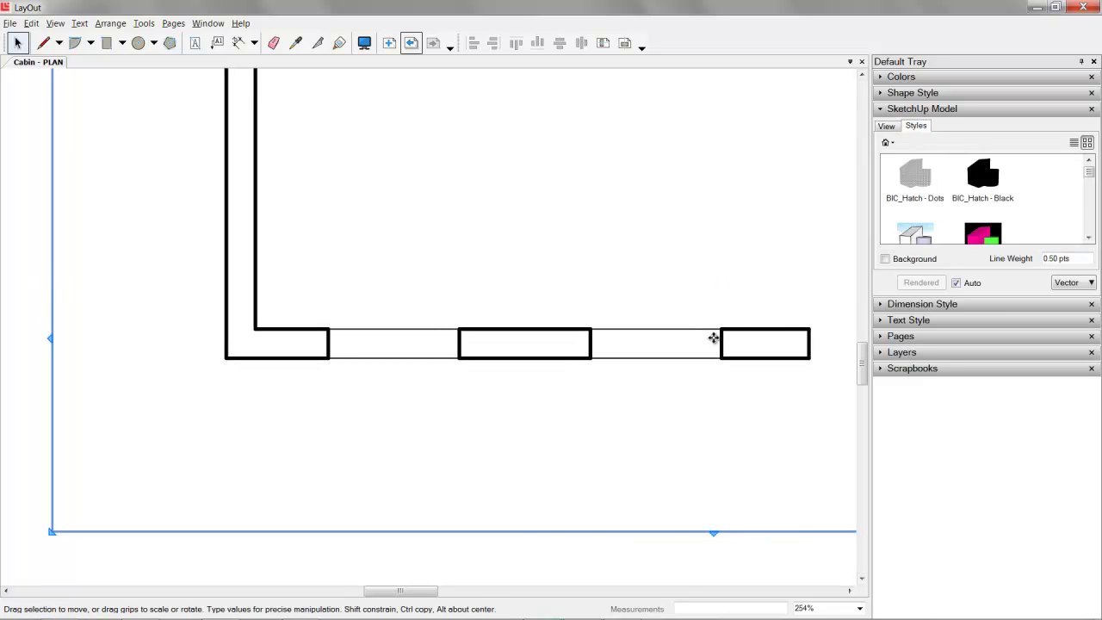
{"action": "left_click_drag", "start_coordinate": [1077, 258], "coordinate": [1023, 259]}
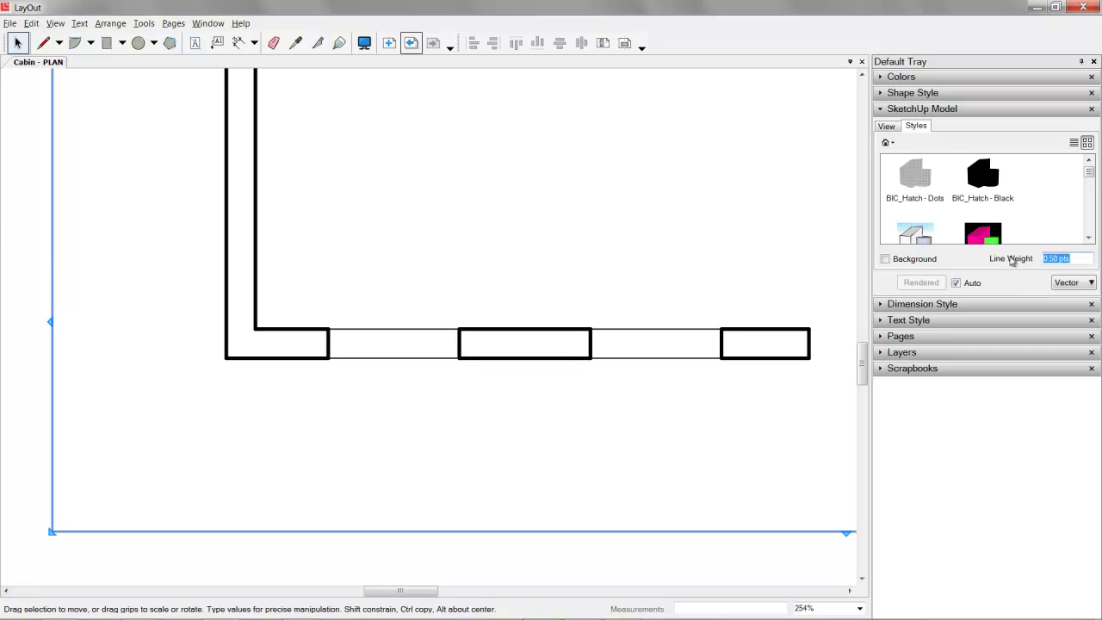
{"action": "type", "text": "6"}
{"action": "key", "text": "Return"}
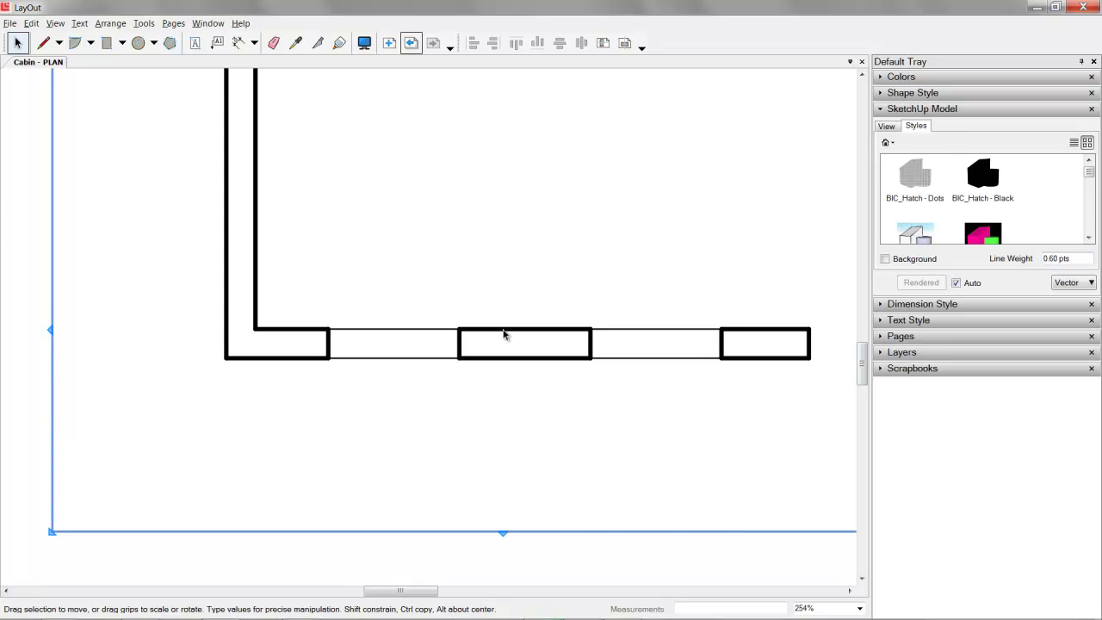
{"action": "left_click_drag", "start_coordinate": [494, 327], "coordinate": [503, 317]}
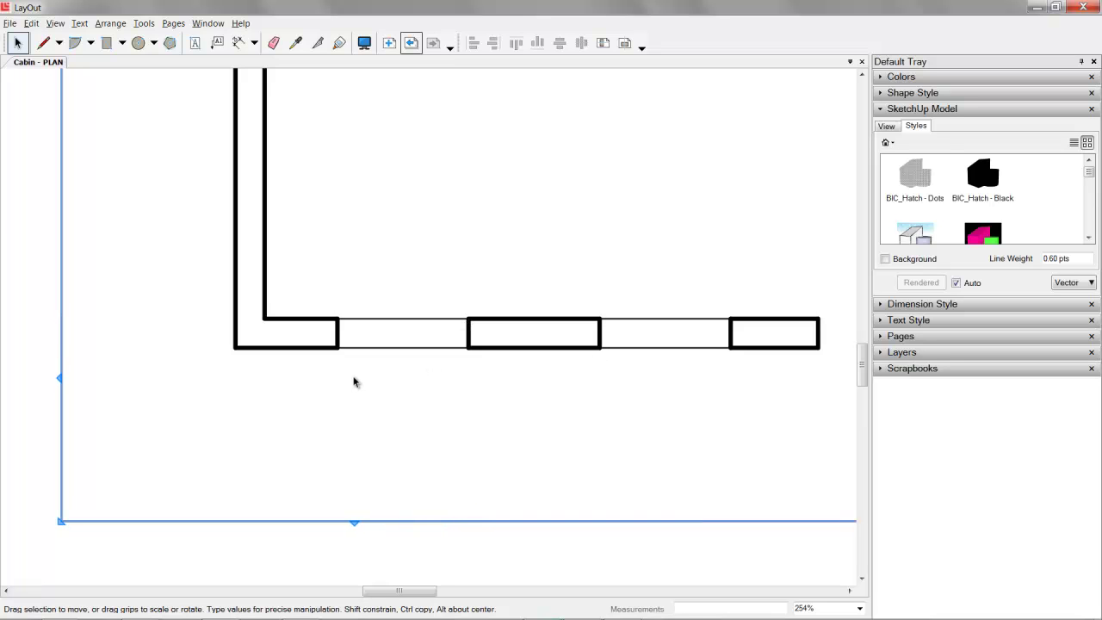
{"action": "scroll", "coordinate": [353, 381], "scroll_direction": "down", "scroll_amount": 1}
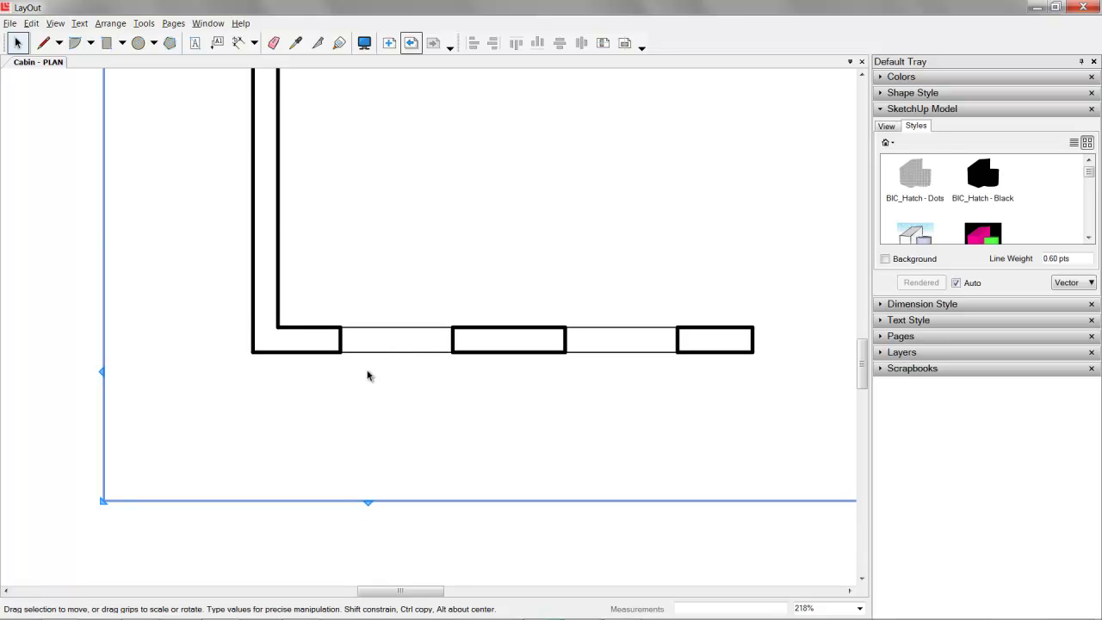
{"action": "scroll", "coordinate": [368, 375], "scroll_direction": "down", "scroll_amount": 2}
{"action": "middle_click_drag", "start_coordinate": [507, 423], "coordinate": [574, 443]}
{"action": "scroll", "coordinate": [499, 495], "scroll_direction": "down", "scroll_amount": 1}
{"action": "scroll", "coordinate": [559, 534], "scroll_direction": "down", "scroll_amount": 2}
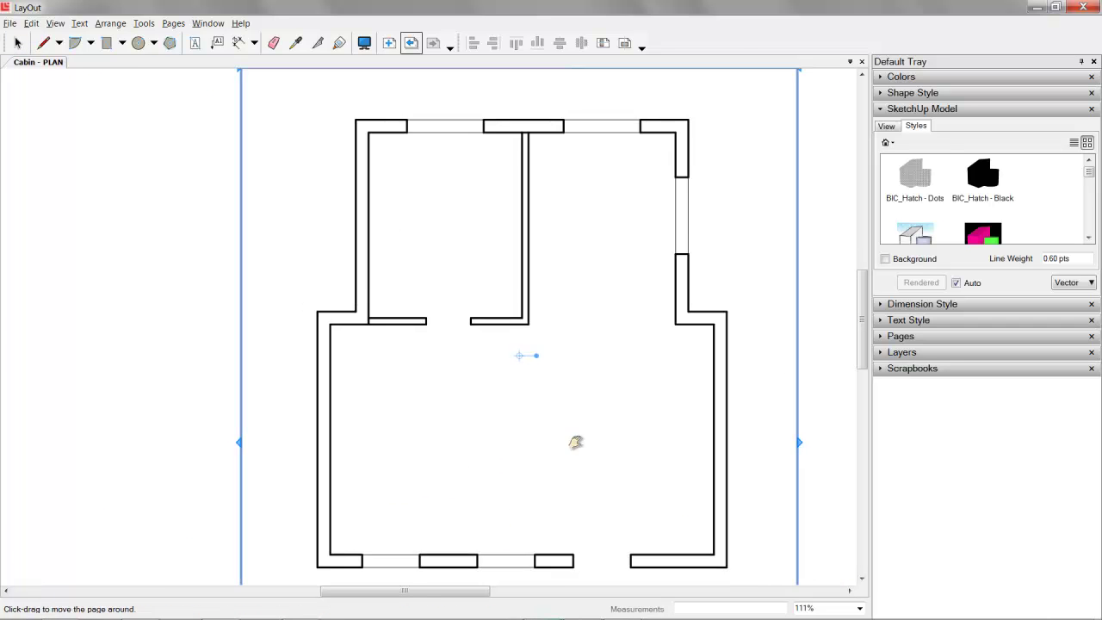
{"action": "scroll", "coordinate": [496, 401], "scroll_direction": "up", "scroll_amount": 1}
{"action": "scroll", "coordinate": [496, 401], "scroll_direction": "down", "scroll_amount": 1}
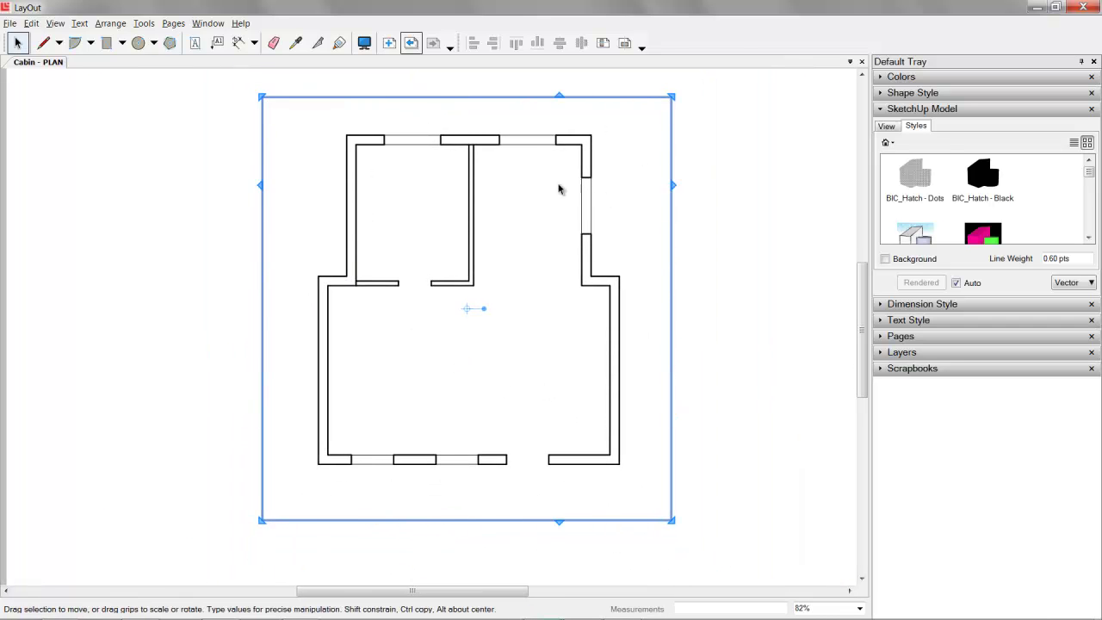
Duplicate the plan viewport and set the copy's scene to LO_Plan - Light
{"action": "left_click", "coordinate": [31, 23]}
{"action": "left_click", "coordinate": [89, 156]}
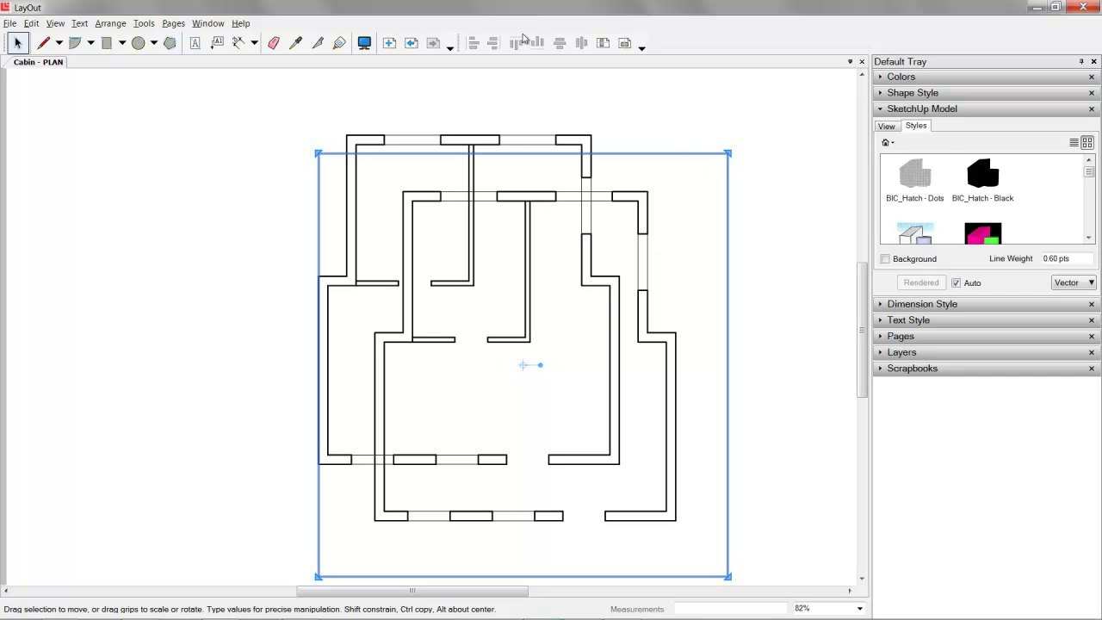
{"action": "left_click", "coordinate": [887, 130]}
{"action": "left_click", "coordinate": [1087, 144]}
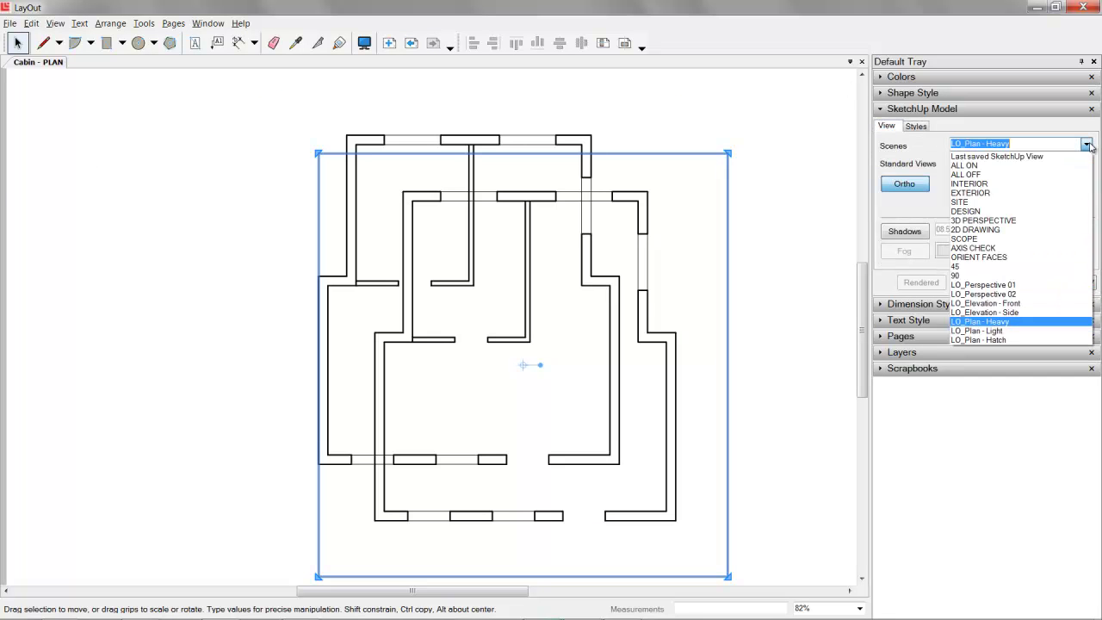
{"action": "left_click", "coordinate": [1071, 330]}
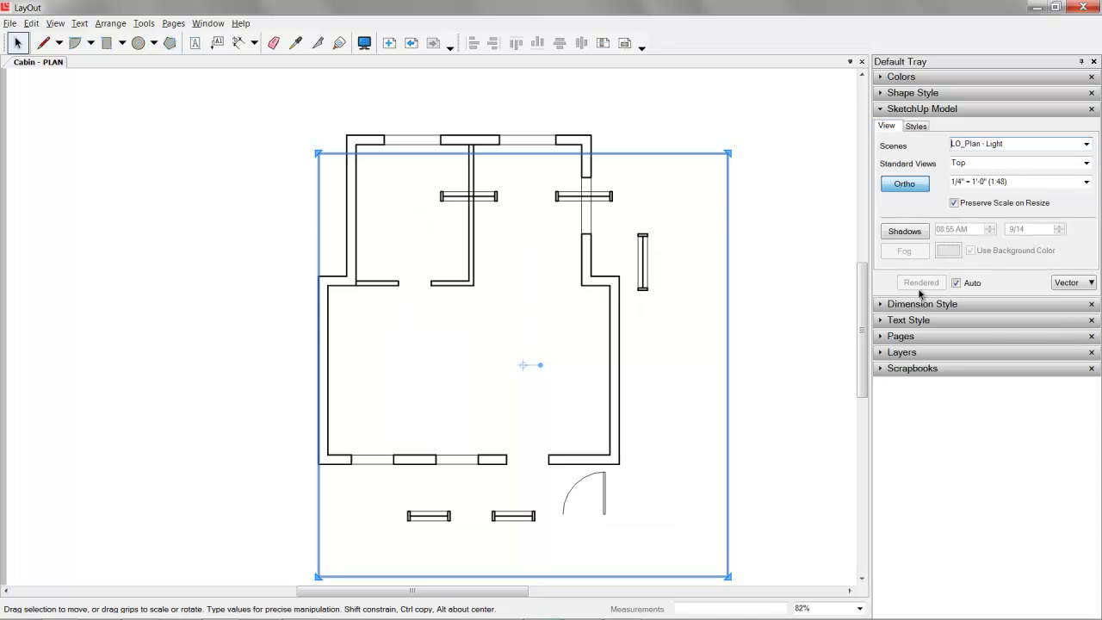
{"action": "scroll", "coordinate": [610, 194], "scroll_direction": "up", "scroll_amount": 4}
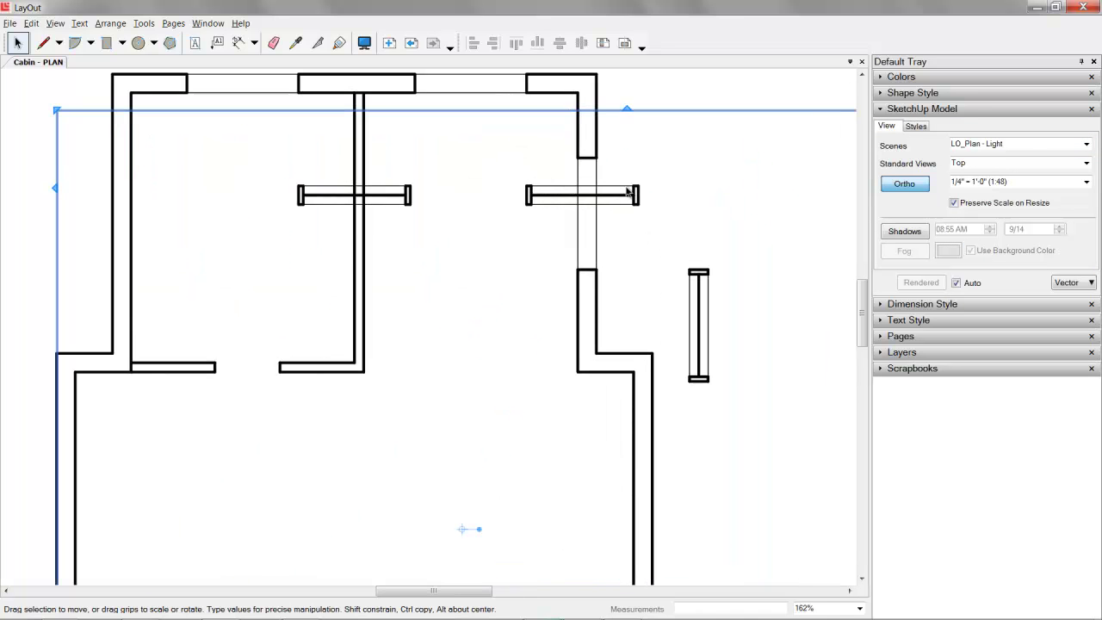
{"action": "scroll", "coordinate": [465, 207], "scroll_direction": "up", "scroll_amount": 2}
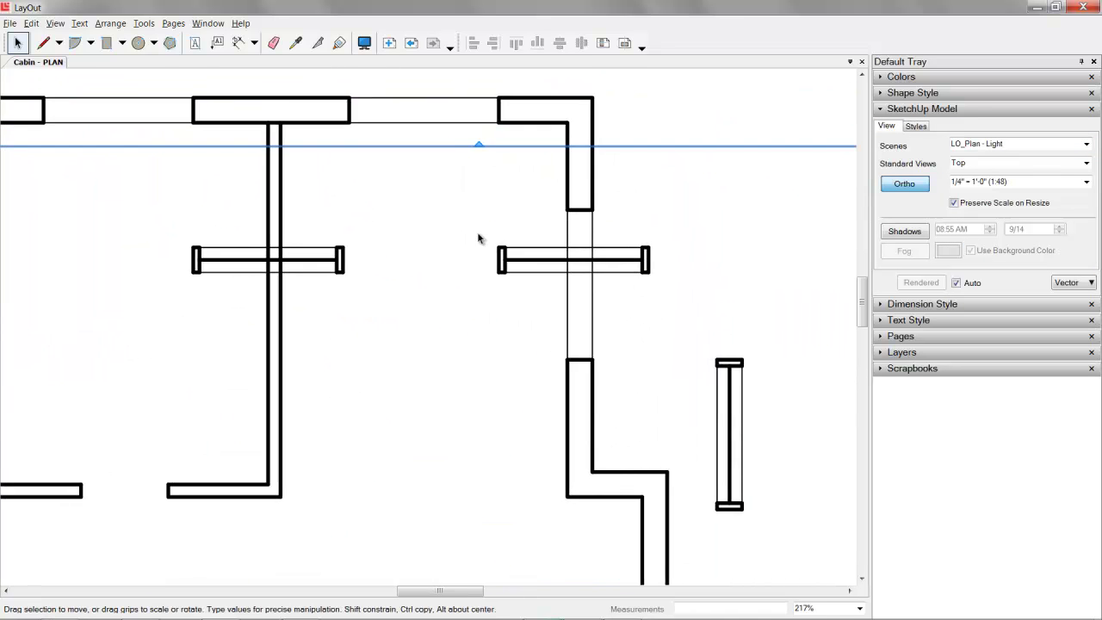
Set the copy's line weight to 0.25 pt and nudge it left and up over the walls
{"action": "left_click", "coordinate": [918, 126]}
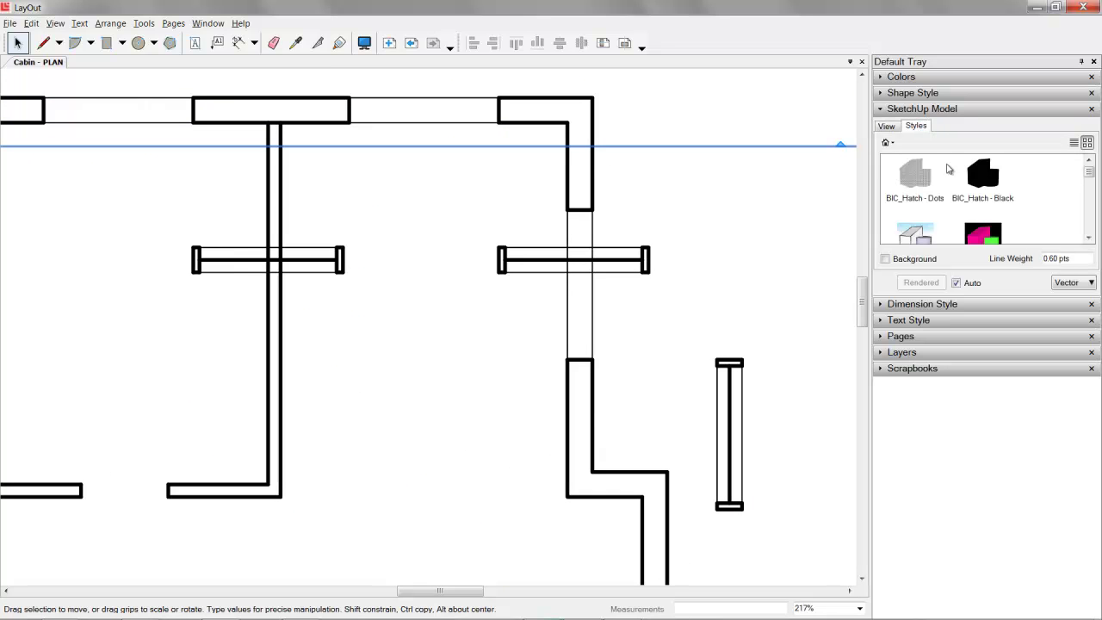
{"action": "left_click", "coordinate": [1070, 258]}
{"action": "type", "text": "25"}
{"action": "key", "text": "Return"}
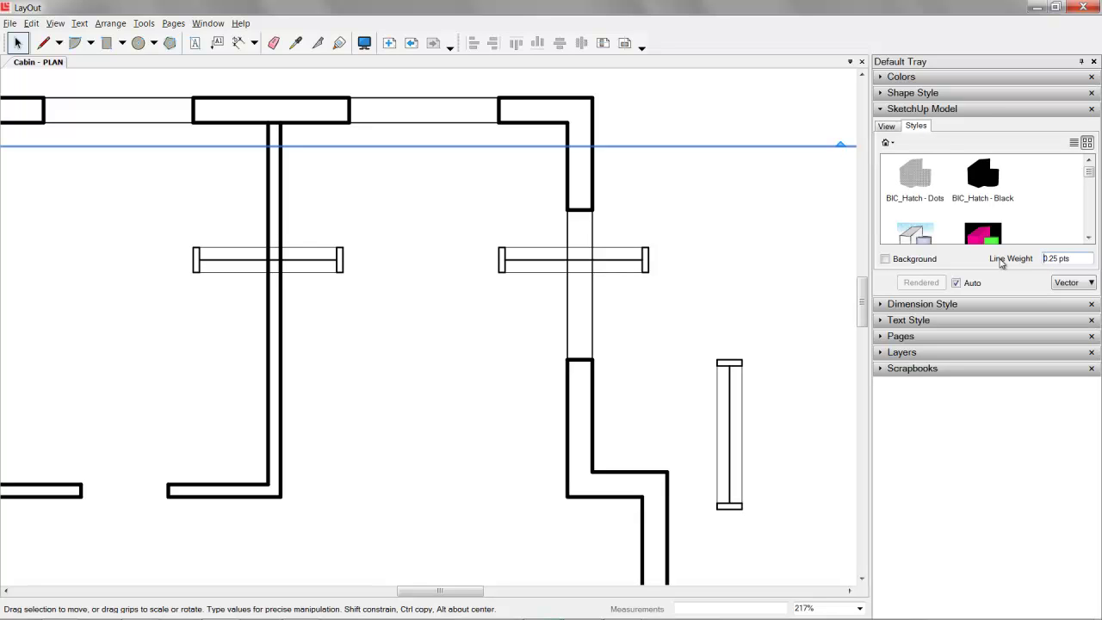
{"action": "mouse_move", "coordinate": [603, 177]}
{"action": "middle_mouse_down"}
{"action": "mouse_move", "coordinate": [596, 160]}
{"action": "mouse_move", "coordinate": [590, 192]}
{"action": "middle_mouse_up"}
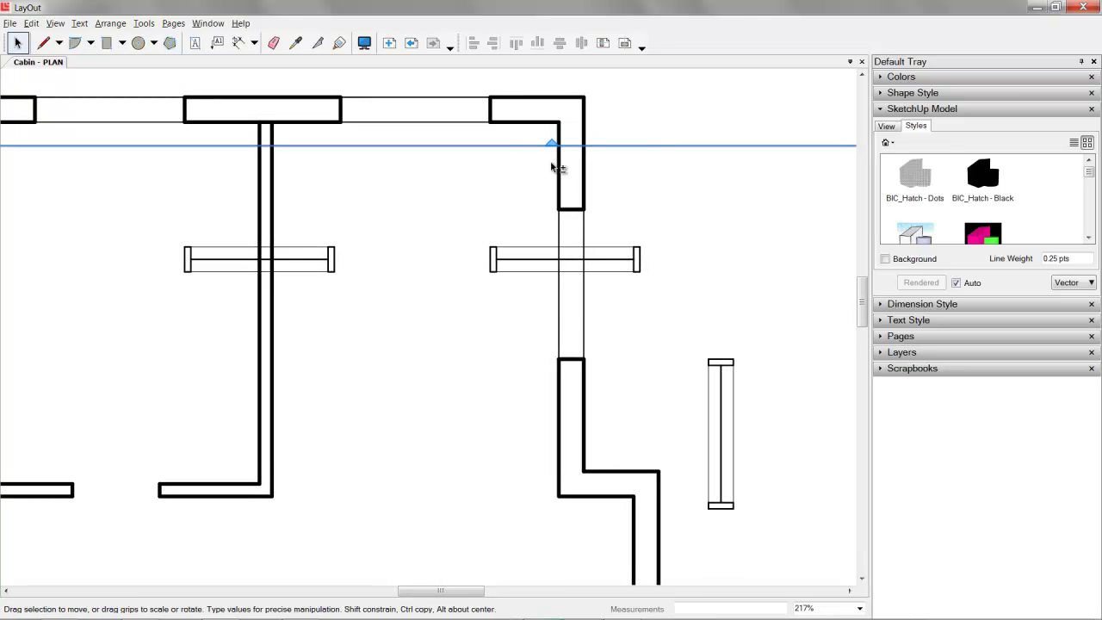
{"action": "key", "text": "Left"}
{"action": "key", "text": "Left"}
{"action": "key", "text": "Left"}
{"action": "key", "text": "Left"}
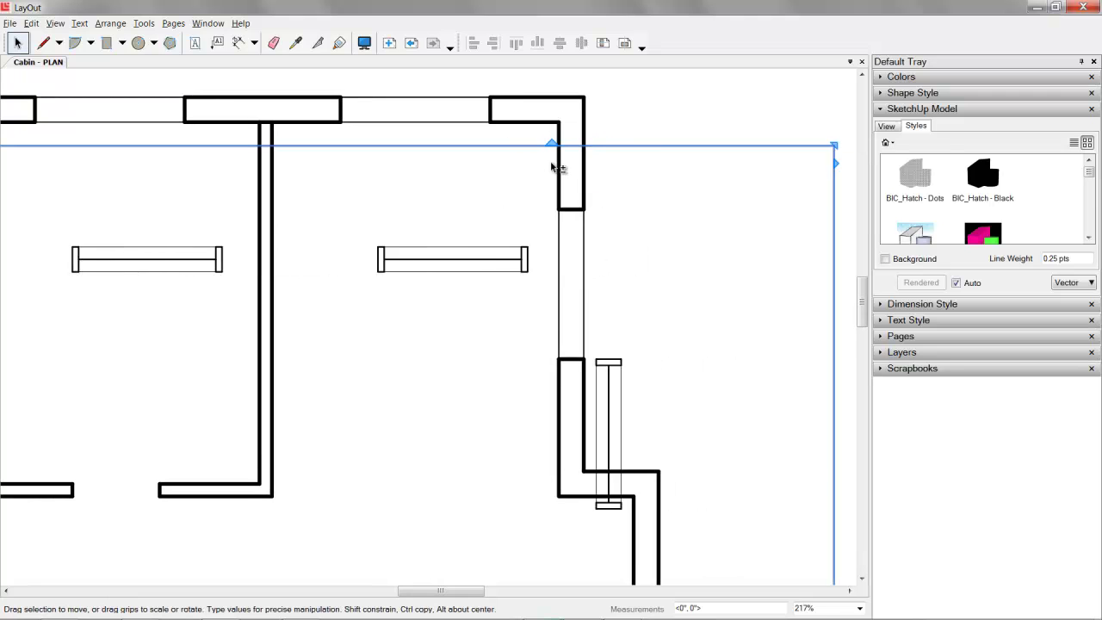
{"action": "key", "text": "Up"}
{"action": "key", "text": "Up"}
{"action": "key", "text": "Up"}
{"action": "key", "text": "Up"}
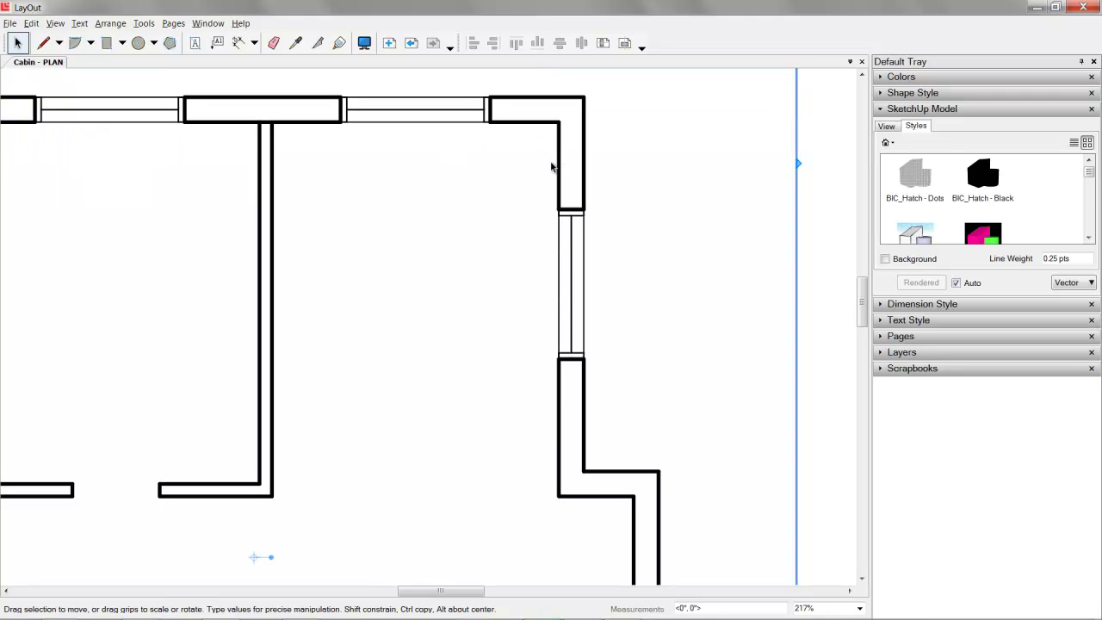
{"action": "scroll", "coordinate": [491, 162], "scroll_direction": "down", "scroll_amount": 3}
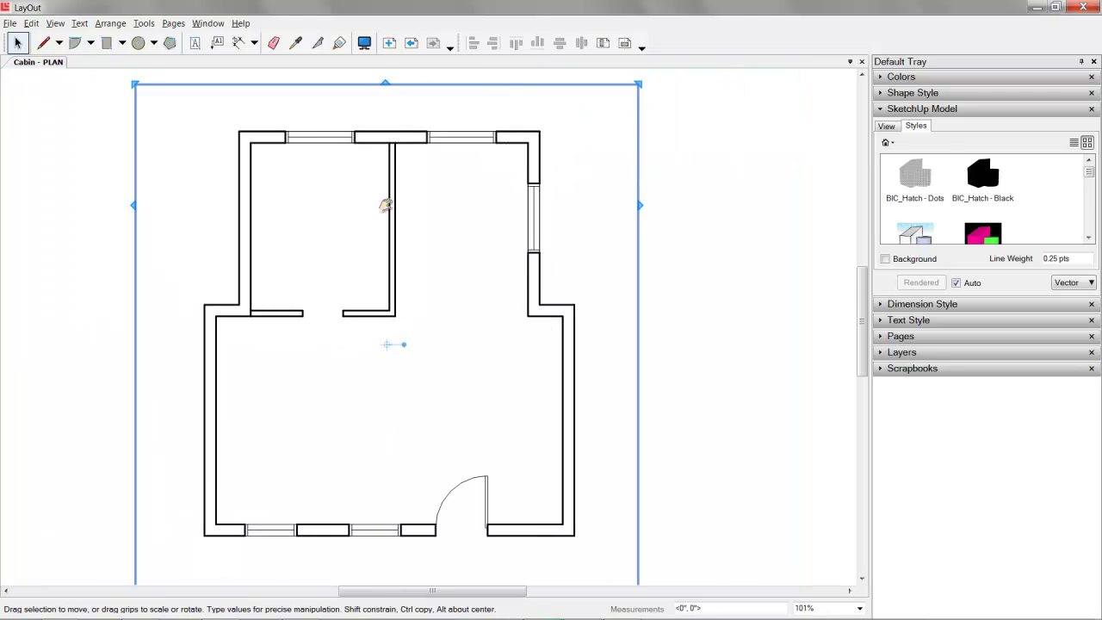
{"action": "middle_click_drag", "start_coordinate": [386, 204], "coordinate": [419, 204]}
{"action": "scroll", "coordinate": [317, 132], "scroll_direction": "up", "scroll_amount": 2}
{"action": "scroll", "coordinate": [318, 132], "scroll_direction": "up", "scroll_amount": 6}
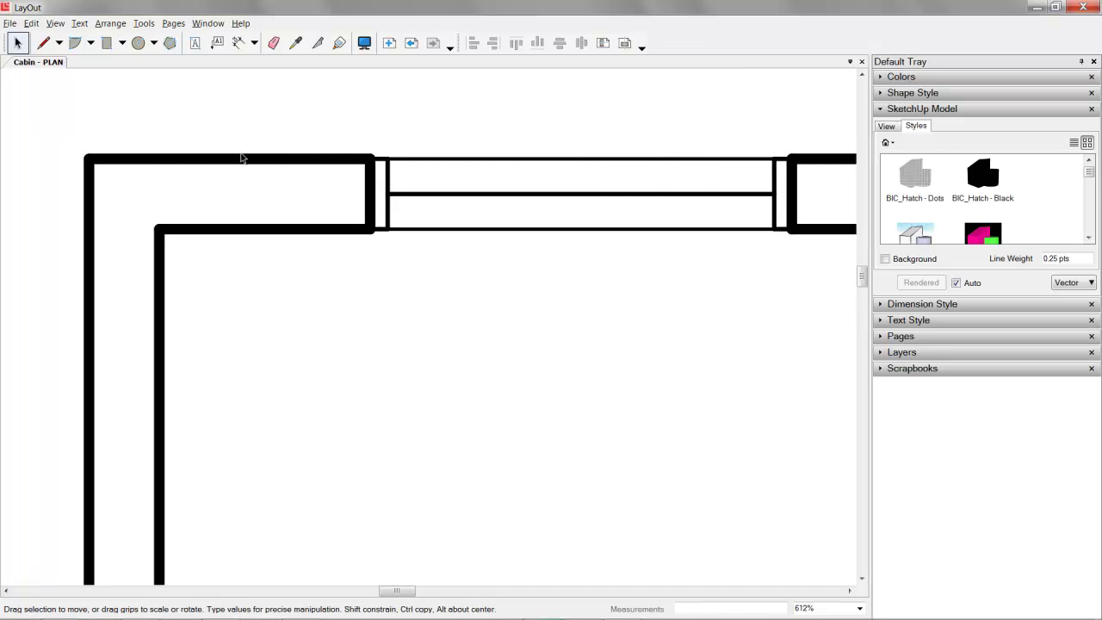
{"action": "middle_click_drag", "start_coordinate": [633, 190], "coordinate": [502, 184]}
{"action": "scroll", "coordinate": [574, 195], "scroll_direction": "up", "scroll_amount": 2}
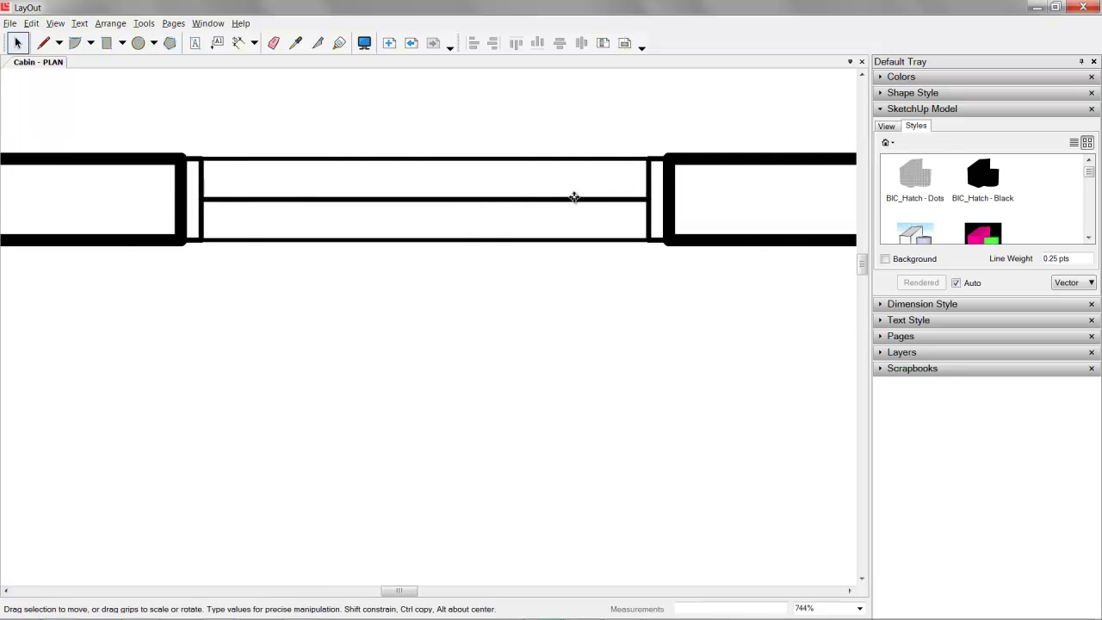
{"action": "scroll", "coordinate": [645, 209], "scroll_direction": "down", "scroll_amount": 1}
{"action": "scroll", "coordinate": [588, 203], "scroll_direction": "down", "scroll_amount": 1}
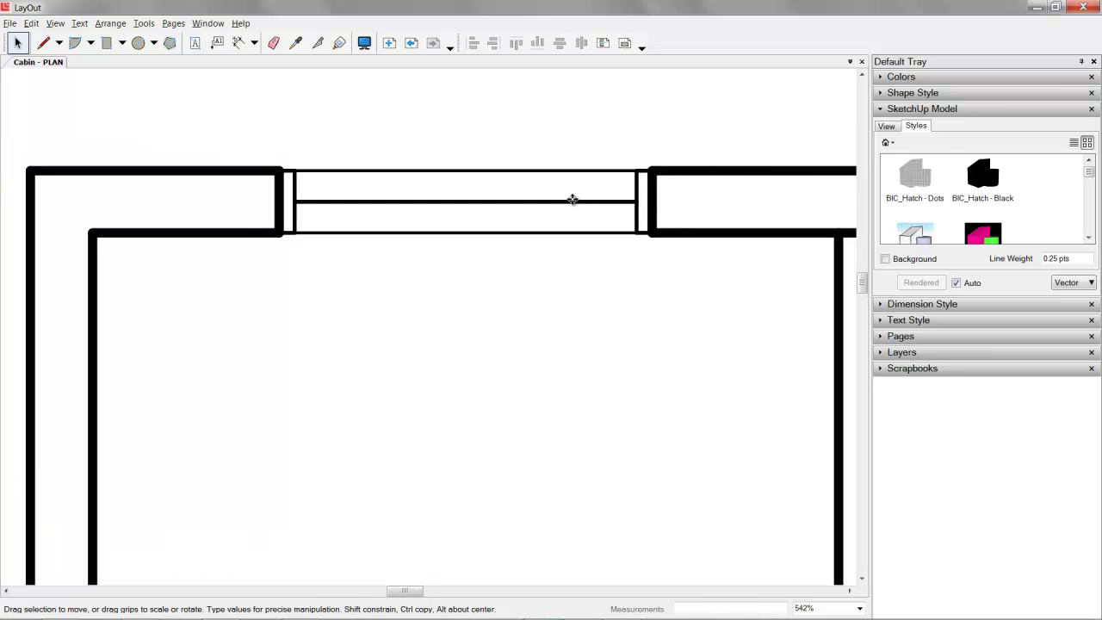
{"action": "scroll", "coordinate": [569, 203], "scroll_direction": "down", "scroll_amount": 3}
{"action": "scroll", "coordinate": [567, 204], "scroll_direction": "down", "scroll_amount": 5}
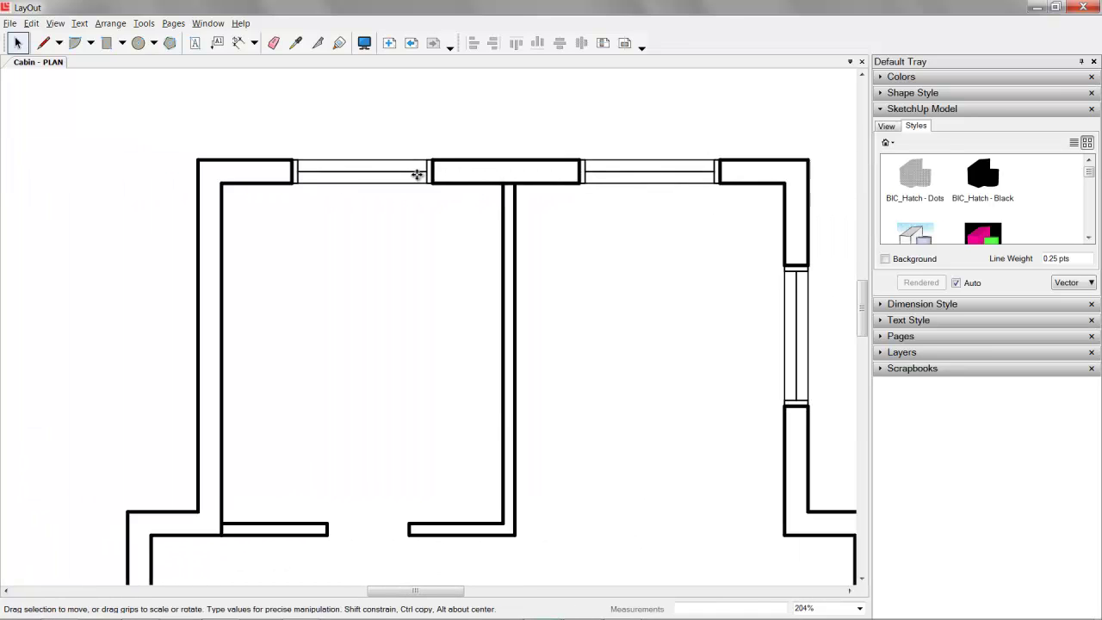
{"action": "scroll", "coordinate": [453, 305], "scroll_direction": "down", "scroll_amount": 2}
{"action": "scroll", "coordinate": [445, 258], "scroll_direction": "up", "scroll_amount": 1}
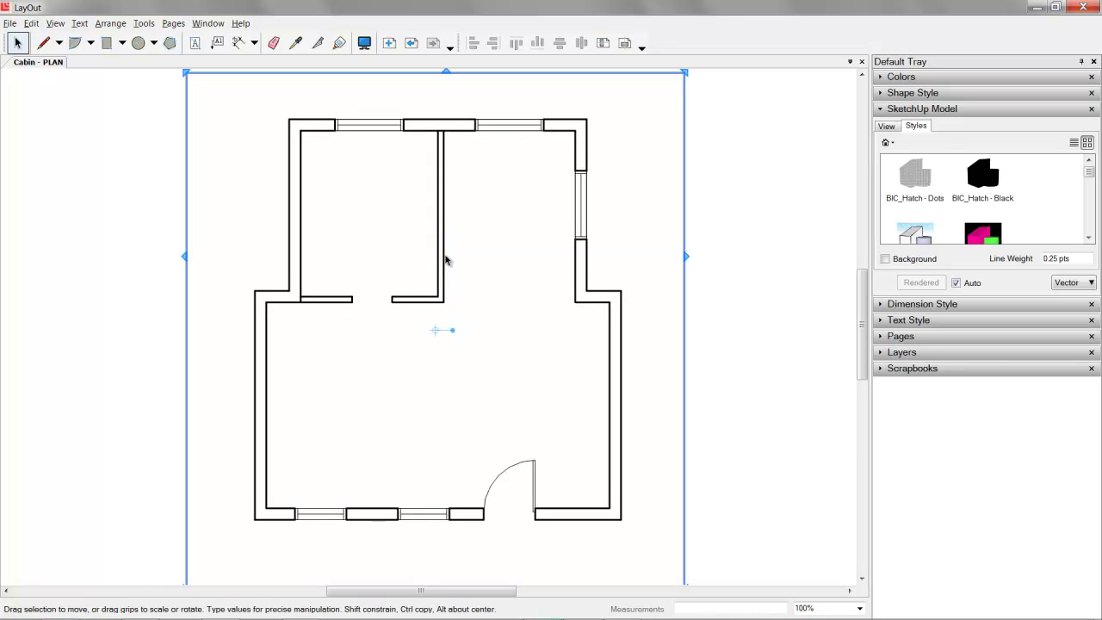
{"action": "scroll", "coordinate": [451, 266], "scroll_direction": "down", "scroll_amount": 1}
{"action": "scroll", "coordinate": [481, 481], "scroll_direction": "up", "scroll_amount": 2}
{"action": "scroll", "coordinate": [481, 481], "scroll_direction": "up", "scroll_amount": 5}
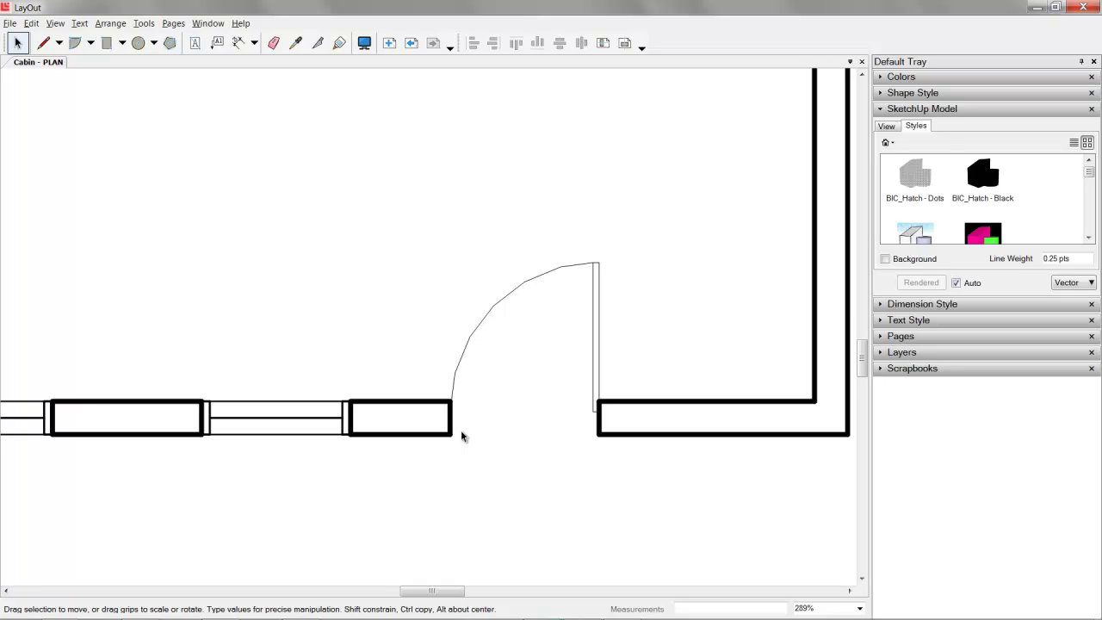
{"action": "scroll", "coordinate": [515, 360], "scroll_direction": "down", "scroll_amount": 2}
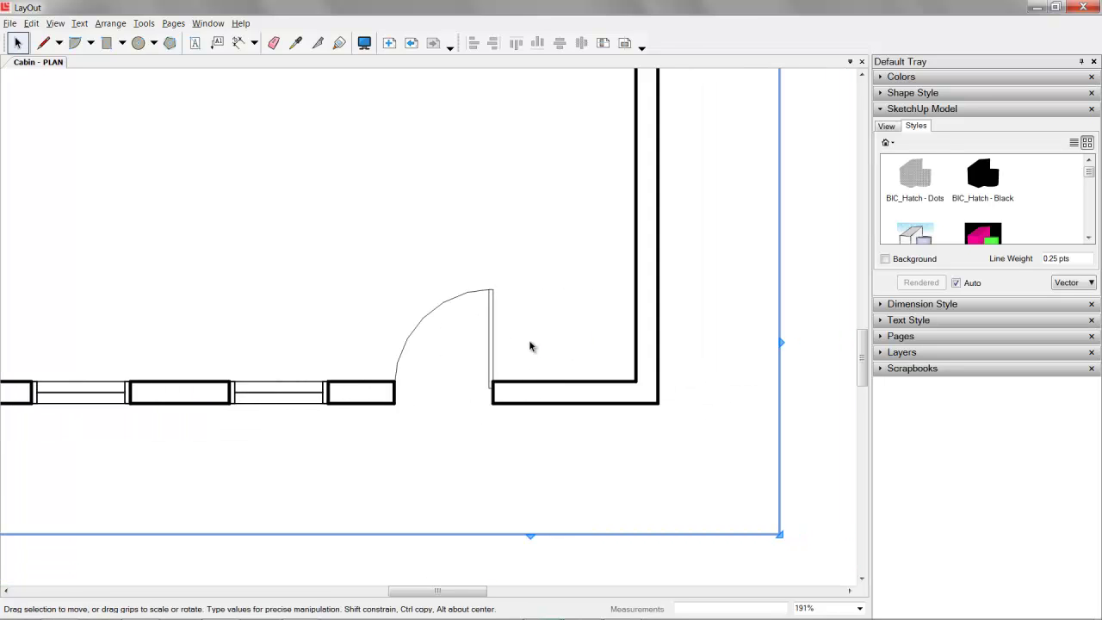
{"action": "scroll", "coordinate": [530, 347], "scroll_direction": "down", "scroll_amount": 2}
{"action": "scroll", "coordinate": [531, 278], "scroll_direction": "down", "scroll_amount": 1}
{"action": "middle_click_drag", "start_coordinate": [531, 279], "coordinate": [526, 312]}
{"action": "scroll", "coordinate": [524, 383], "scroll_direction": "down", "scroll_amount": 1}
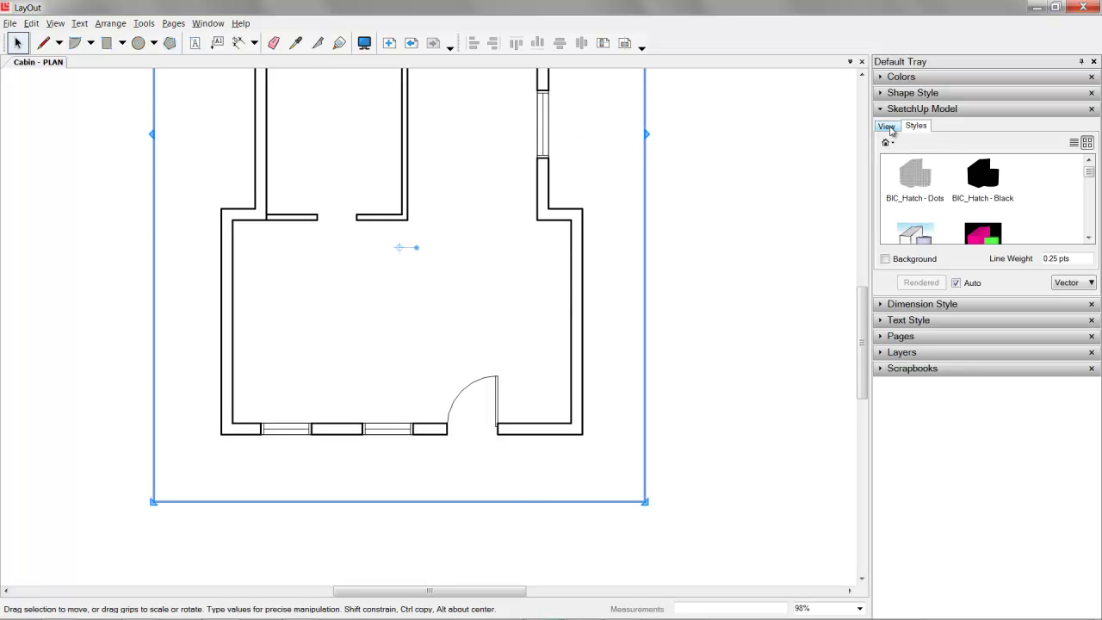
Change the floor-plan viewport's rendering mode in the SketchUp Model tray
{"action": "left_click", "coordinate": [887, 127]}
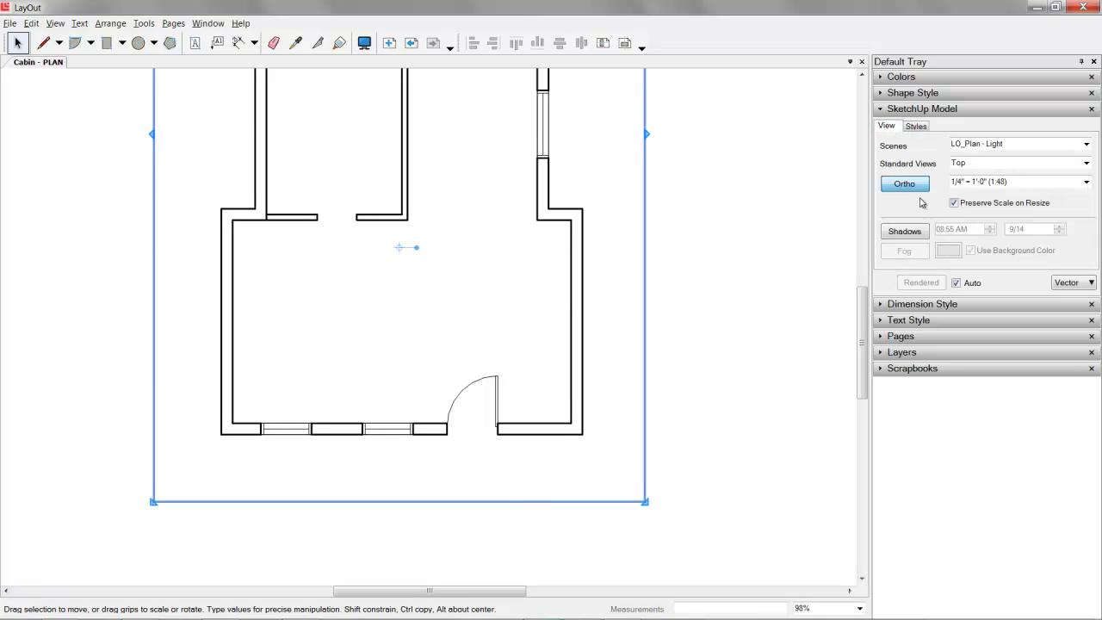
{"action": "left_click", "coordinate": [1069, 284]}
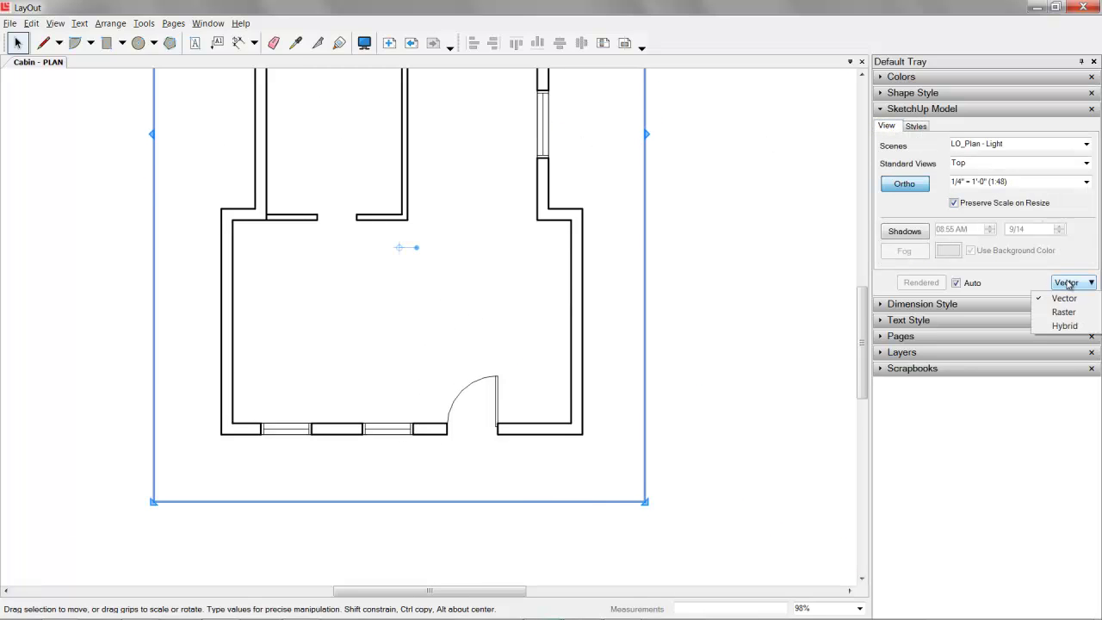
{"action": "left_click", "coordinate": [1066, 327]}
{"action": "middle_click_drag", "start_coordinate": [420, 207], "coordinate": [532, 255]}
{"action": "scroll", "coordinate": [531, 255], "scroll_direction": "down", "scroll_amount": 2}
{"action": "scroll", "coordinate": [531, 255], "scroll_direction": "down", "scroll_amount": 1}
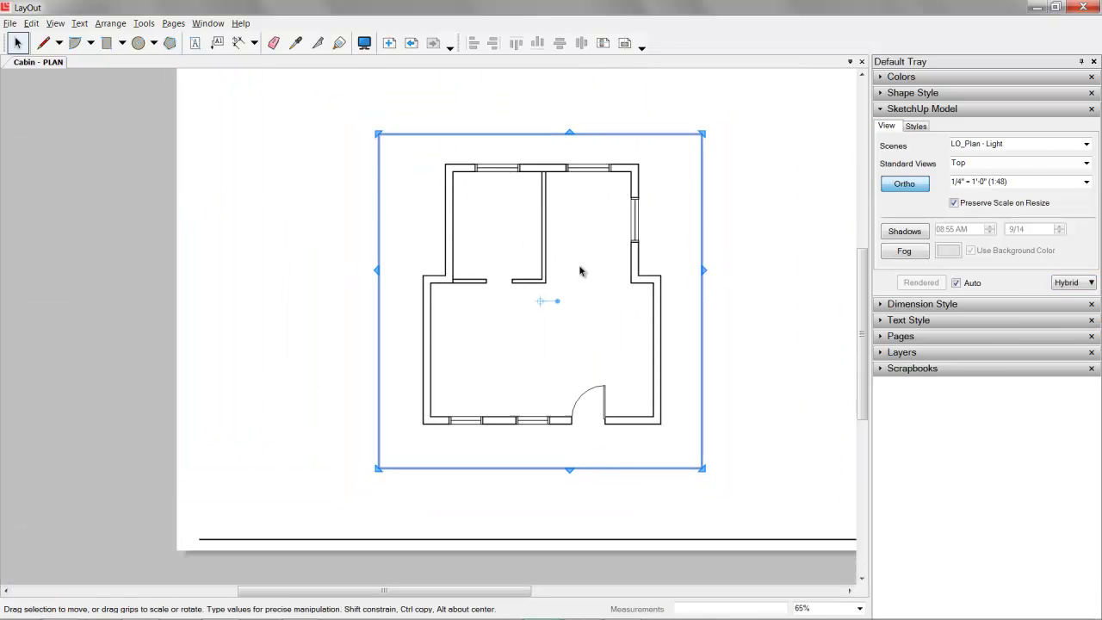
Undo the accidental move of the windows-and-door viewport, returning it over the plan
{"action": "left_click_drag", "start_coordinate": [633, 224], "coordinate": [121, 191]}
{"action": "middle_click_drag", "start_coordinate": [121, 191], "coordinate": [344, 209]}
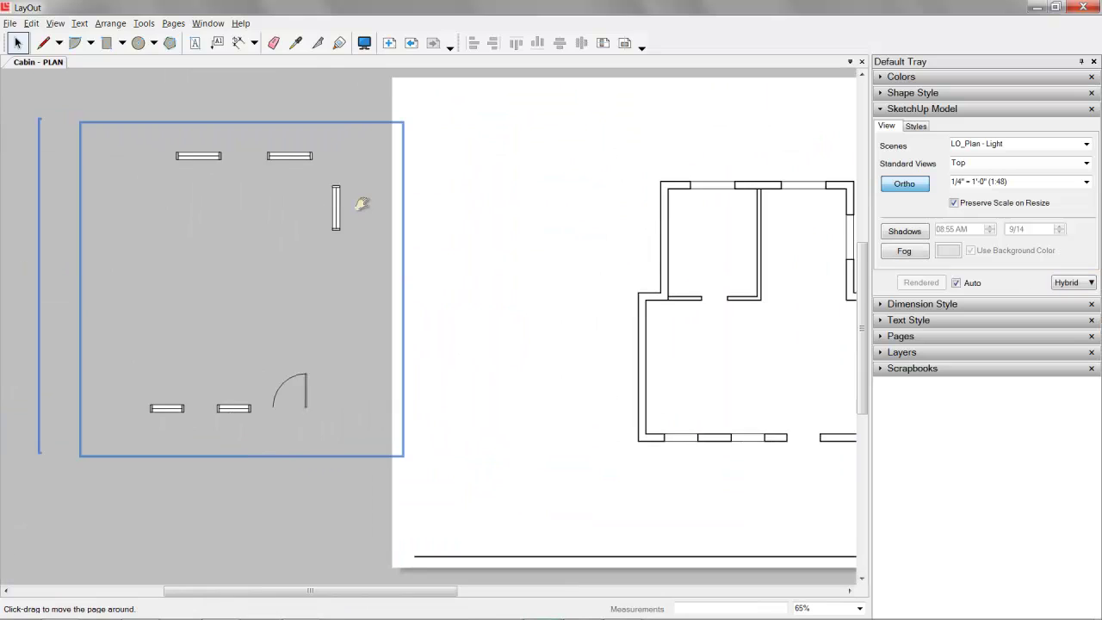
{"action": "scroll", "coordinate": [211, 157], "scroll_direction": "up", "scroll_amount": 1}
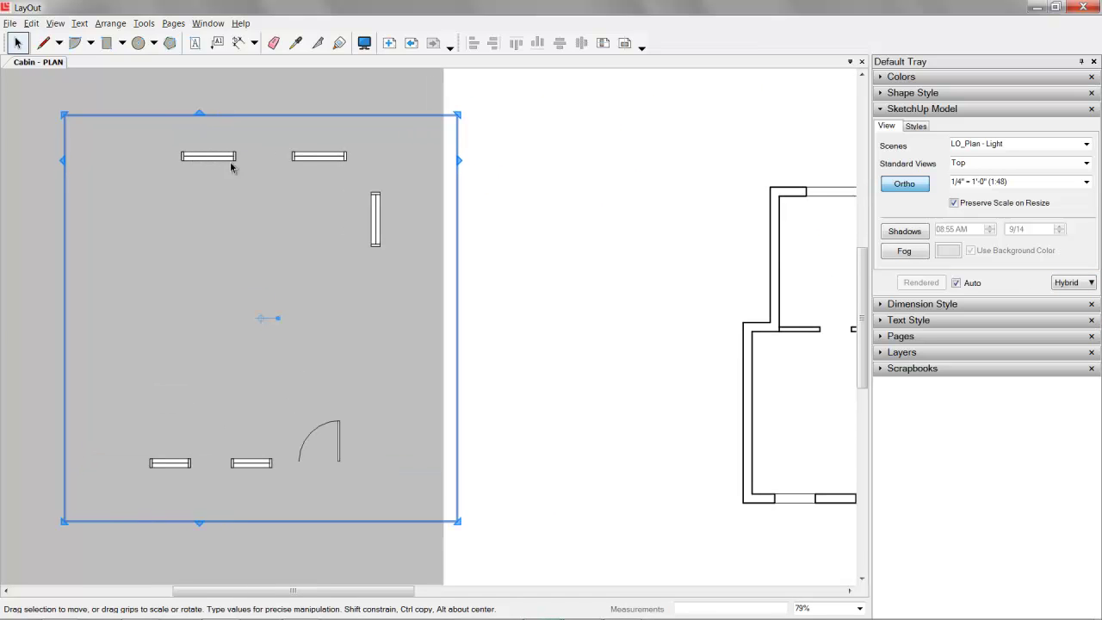
{"action": "scroll", "coordinate": [207, 157], "scroll_direction": "up", "scroll_amount": 2}
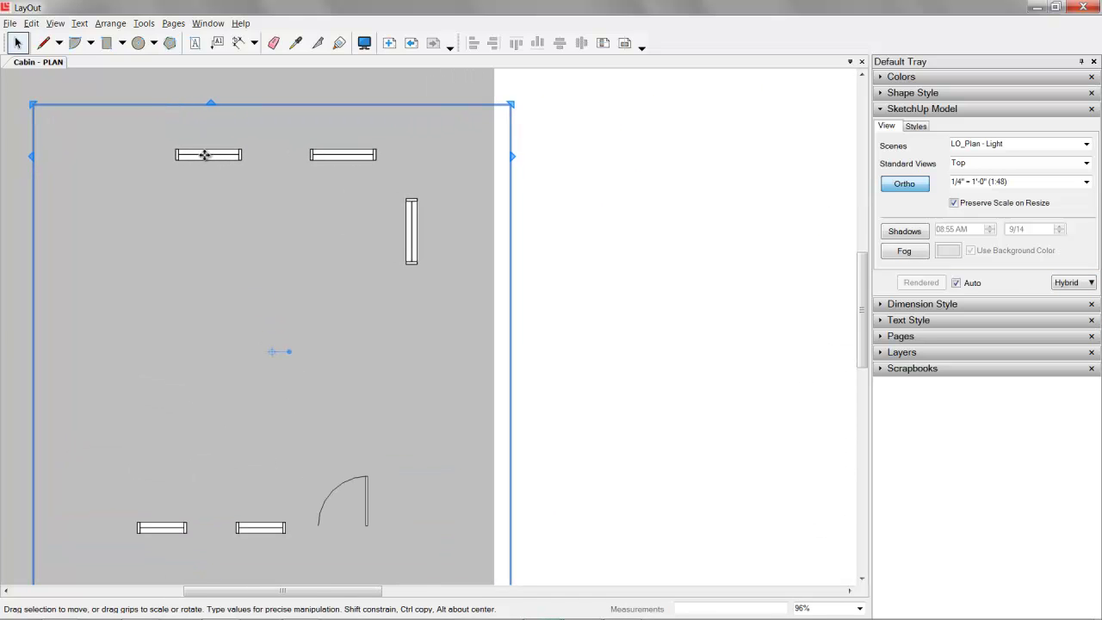
{"action": "scroll", "coordinate": [198, 153], "scroll_direction": "down", "scroll_amount": 1}
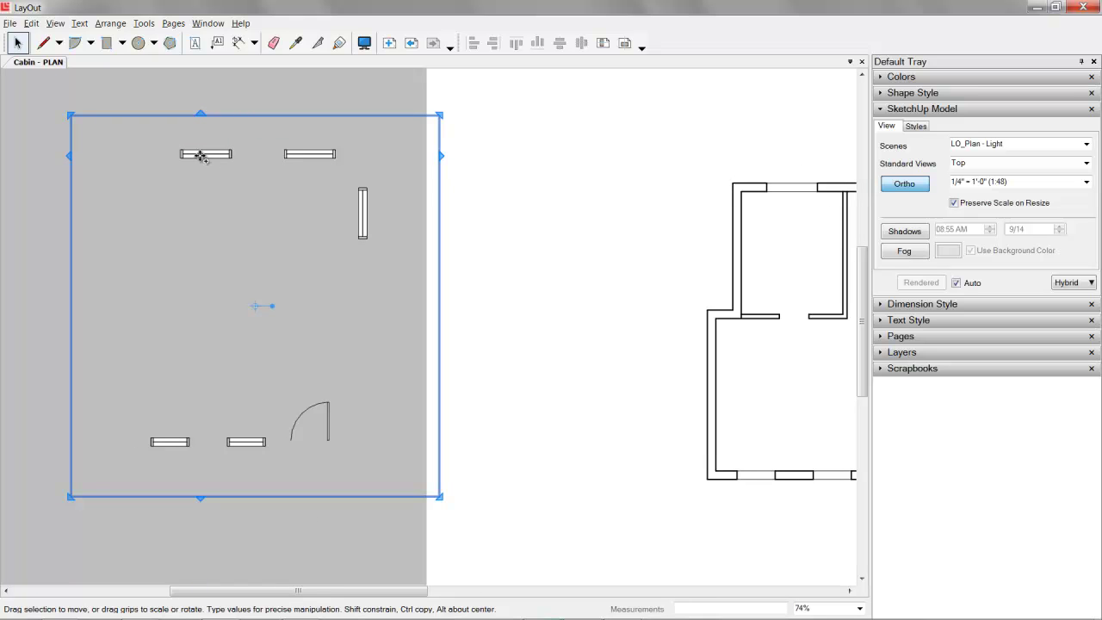
{"action": "key", "text": "ctrl+z"}
Pan and zoom to centre the floor-plan viewport on the PLAN page
{"action": "middle_click_drag", "start_coordinate": [709, 233], "coordinate": [436, 198]}
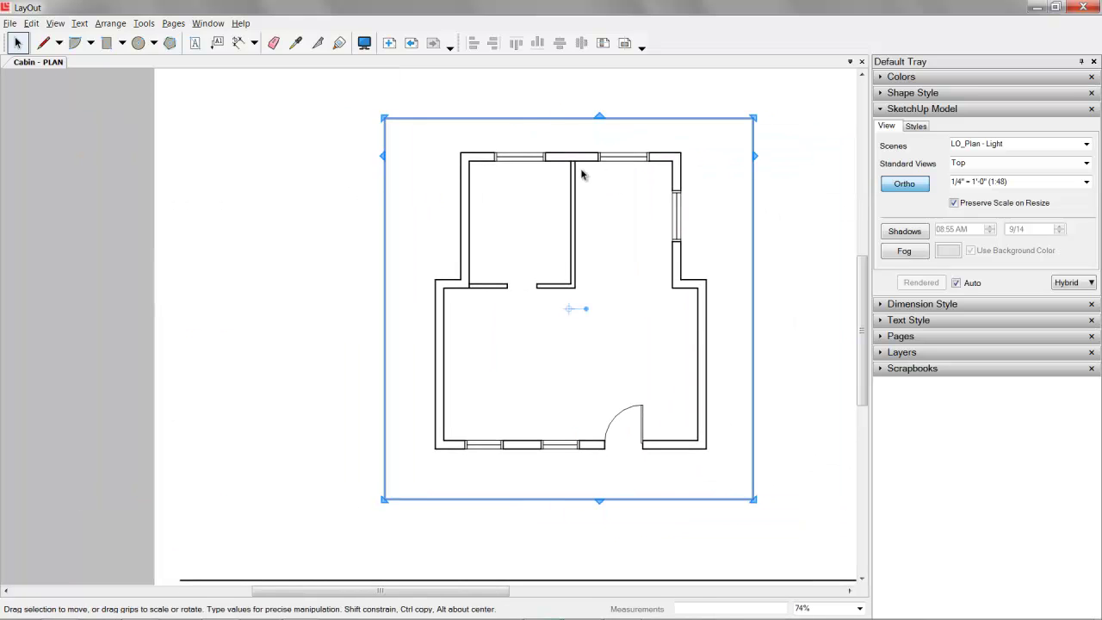
{"action": "scroll", "coordinate": [581, 168], "scroll_direction": "up", "scroll_amount": 1}
{"action": "middle_click_drag", "start_coordinate": [581, 168], "coordinate": [495, 164]}
{"action": "scroll", "coordinate": [441, 147], "scroll_direction": "up", "scroll_amount": 1}
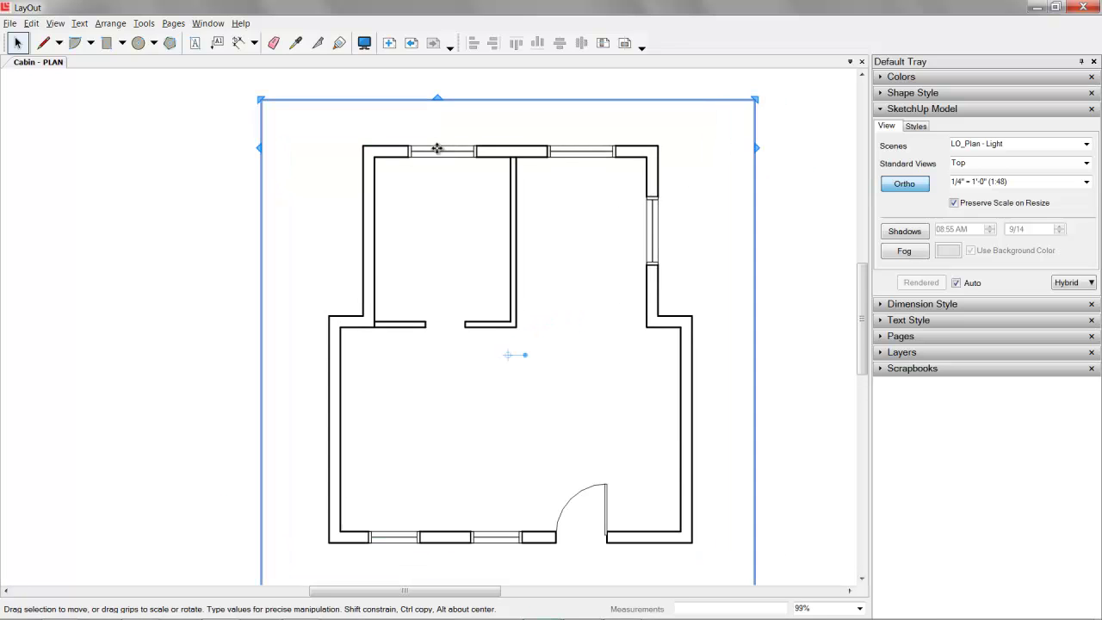
{"action": "scroll", "coordinate": [418, 152], "scroll_direction": "down", "scroll_amount": 1}
{"action": "scroll", "coordinate": [418, 152], "scroll_direction": "down", "scroll_amount": 1}
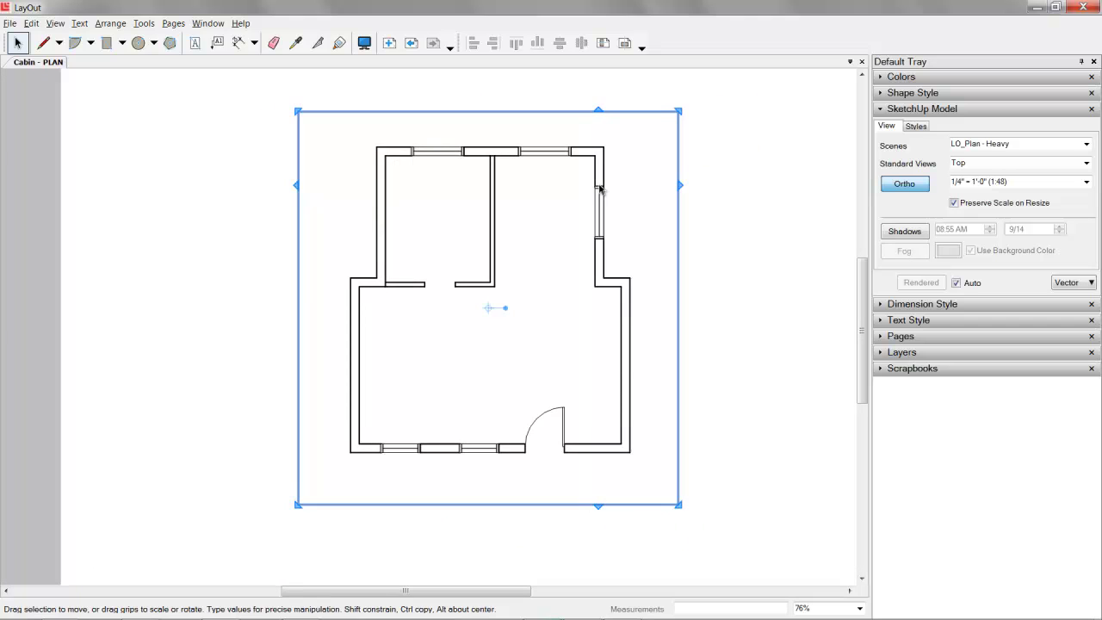
Paste a copy of the plan viewport set to the LO_Plan - Hatch scene, rendered as Raster
{"action": "middle_click_drag", "start_coordinate": [601, 186], "coordinate": [601, 199]}
{"action": "left_click", "coordinate": [31, 23]}
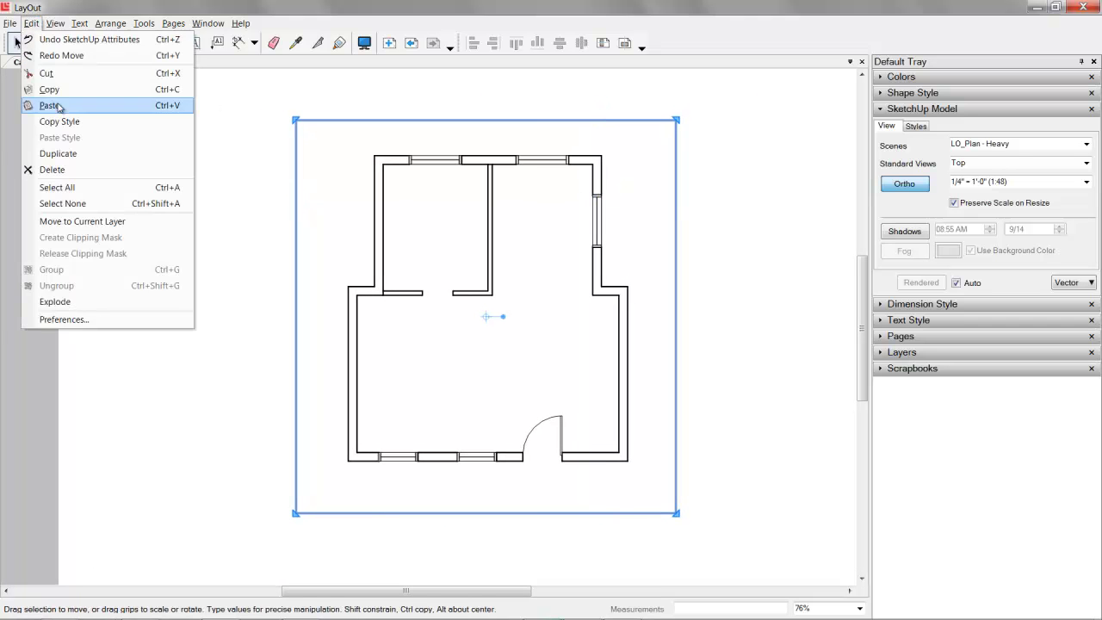
{"action": "left_click", "coordinate": [81, 155]}
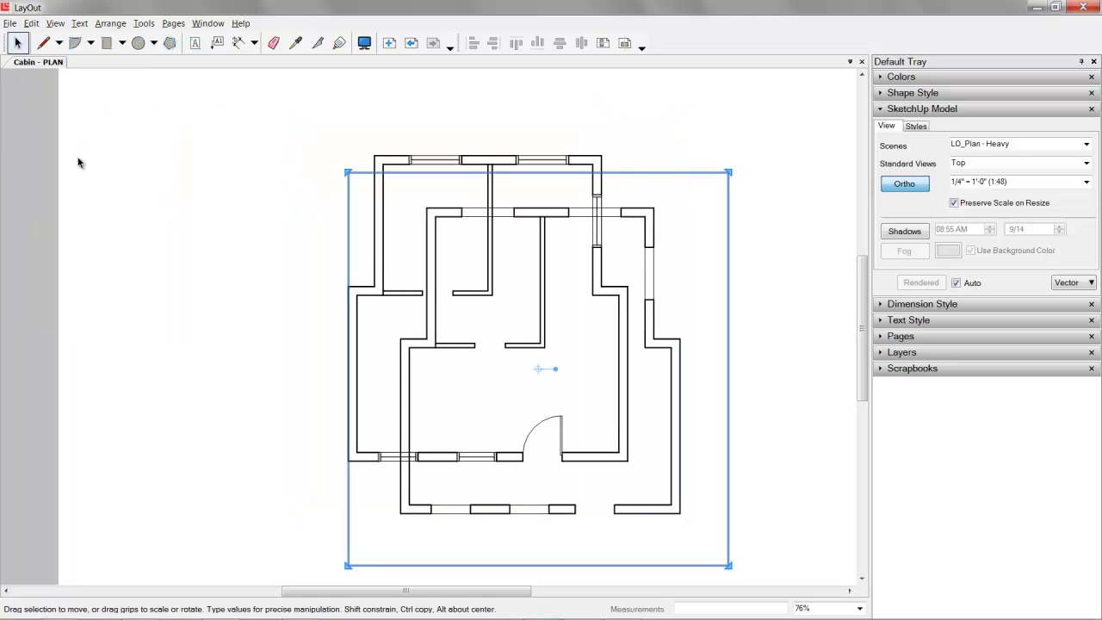
{"action": "left_click", "coordinate": [1087, 145]}
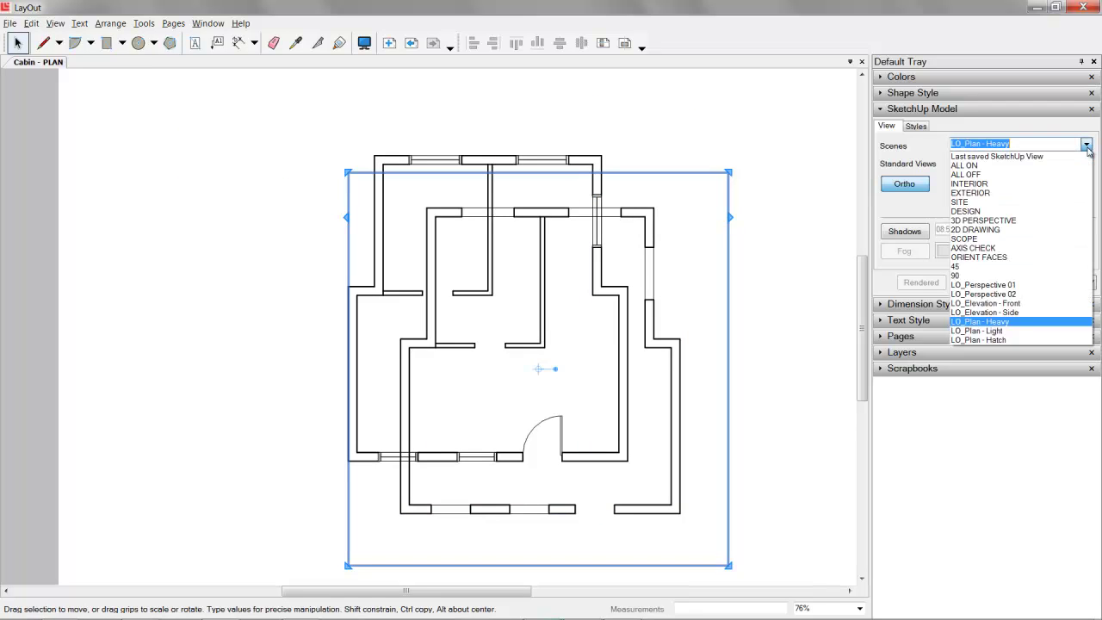
{"action": "left_click", "coordinate": [1029, 339]}
{"action": "left_click", "coordinate": [1070, 286]}
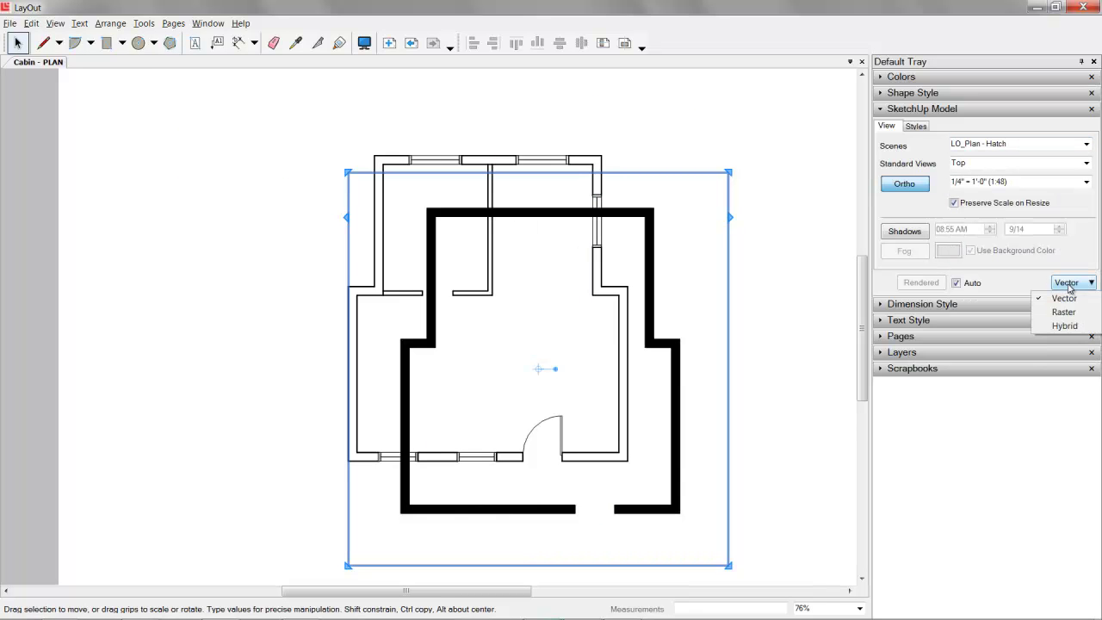
{"action": "left_click", "coordinate": [1065, 312]}
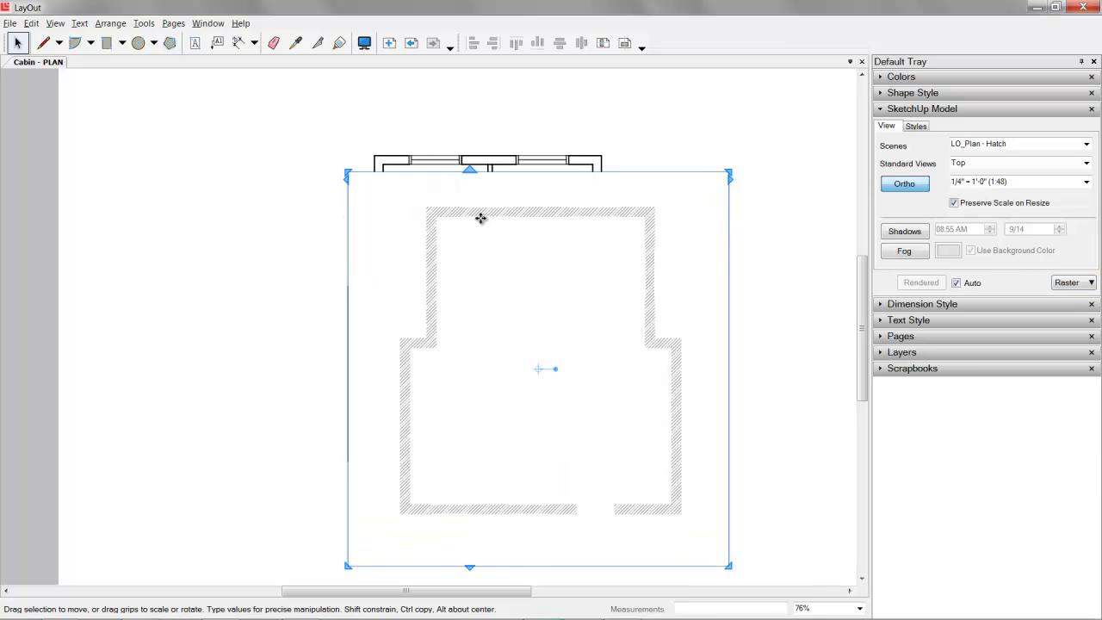
Send the hatched viewport to the back and nudge it left and up into alignment
{"action": "left_click", "coordinate": [110, 23]}
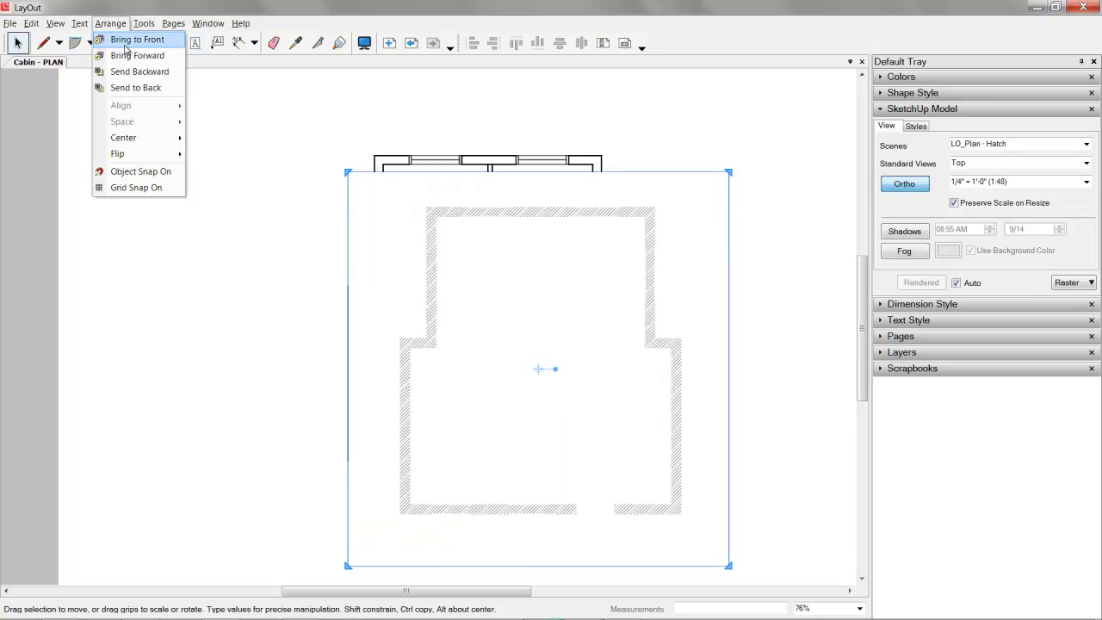
{"action": "left_click", "coordinate": [145, 88]}
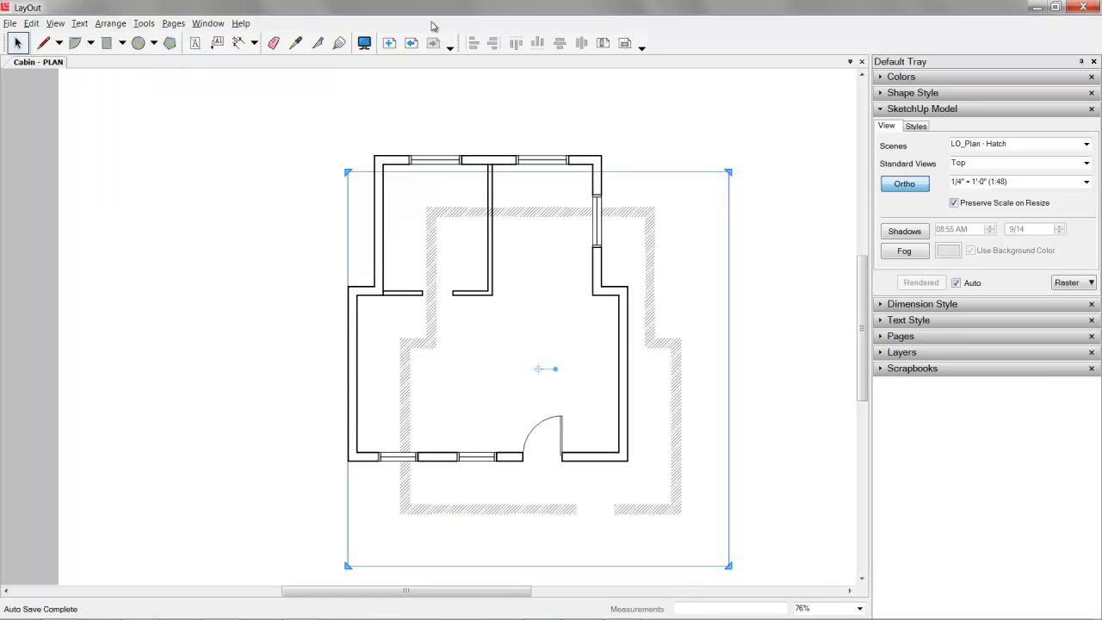
{"action": "key", "text": "Left"}
{"action": "key", "text": "Left"}
{"action": "key", "text": "Left"}
{"action": "key", "text": "Left"}
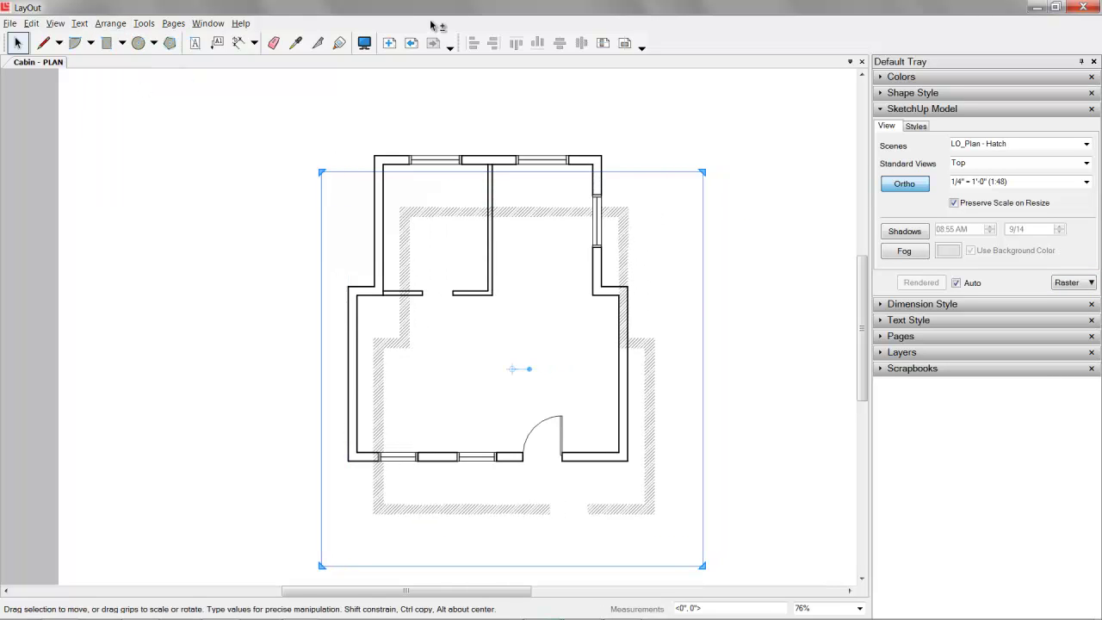
{"action": "key", "text": "Up"}
{"action": "key", "text": "Up"}
{"action": "key", "text": "Up"}
{"action": "key", "text": "Up"}
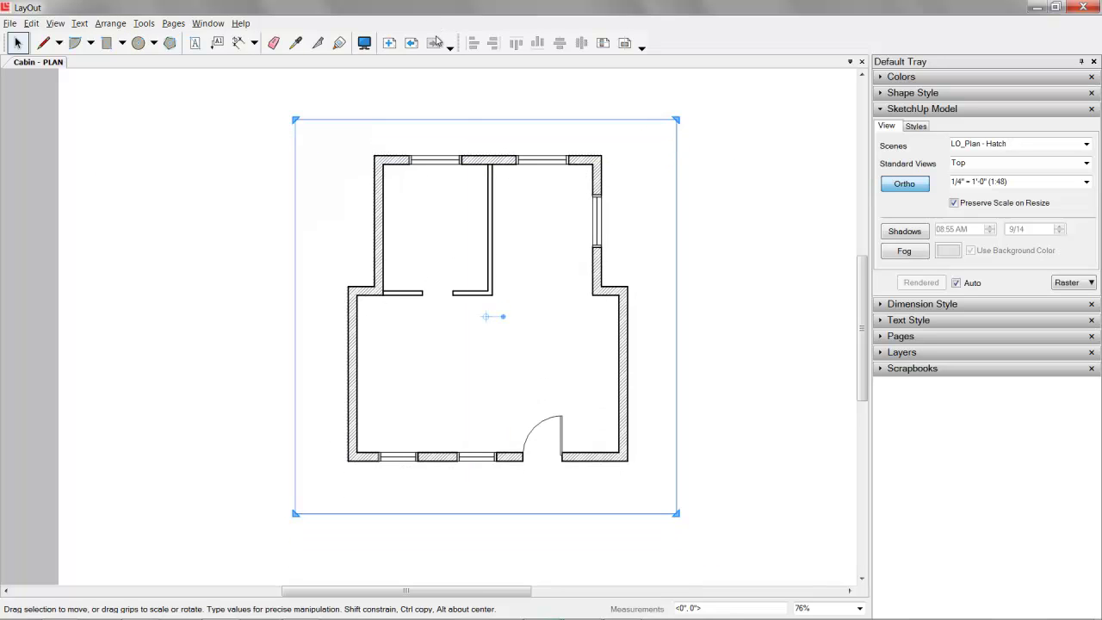
{"action": "left_click", "coordinate": [737, 139]}
{"action": "scroll", "coordinate": [437, 168], "scroll_direction": "up", "scroll_amount": 4}
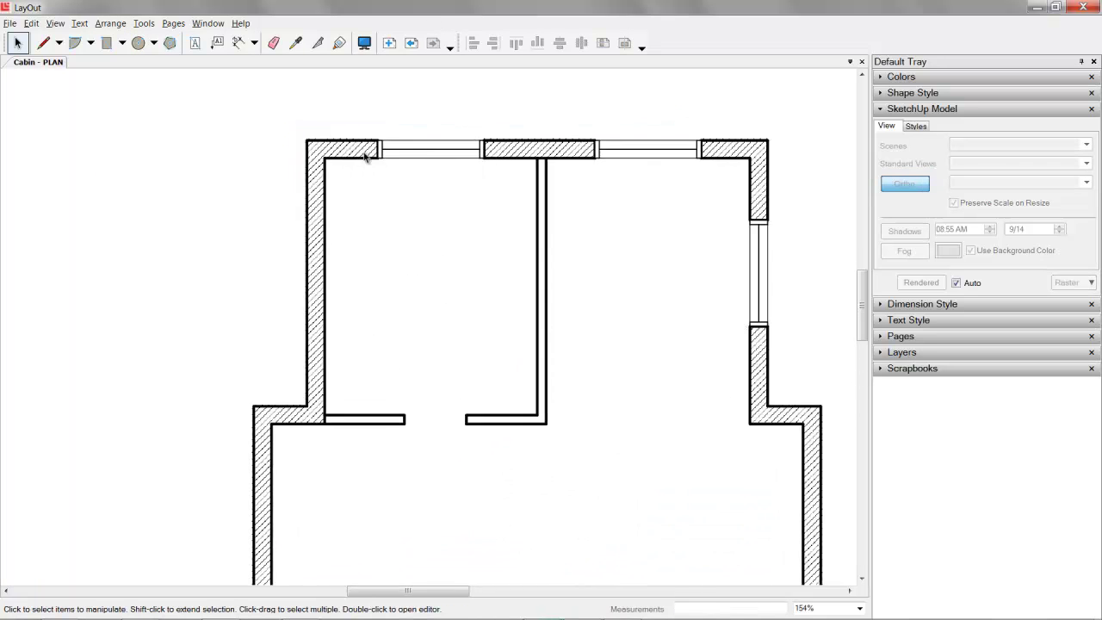
{"action": "scroll", "coordinate": [365, 155], "scroll_direction": "up", "scroll_amount": 5}
In Document Setup > Paper, set Edit Quality to Low and Output Quality to High
{"action": "middle_click_drag", "start_coordinate": [349, 148], "coordinate": [283, 148]}
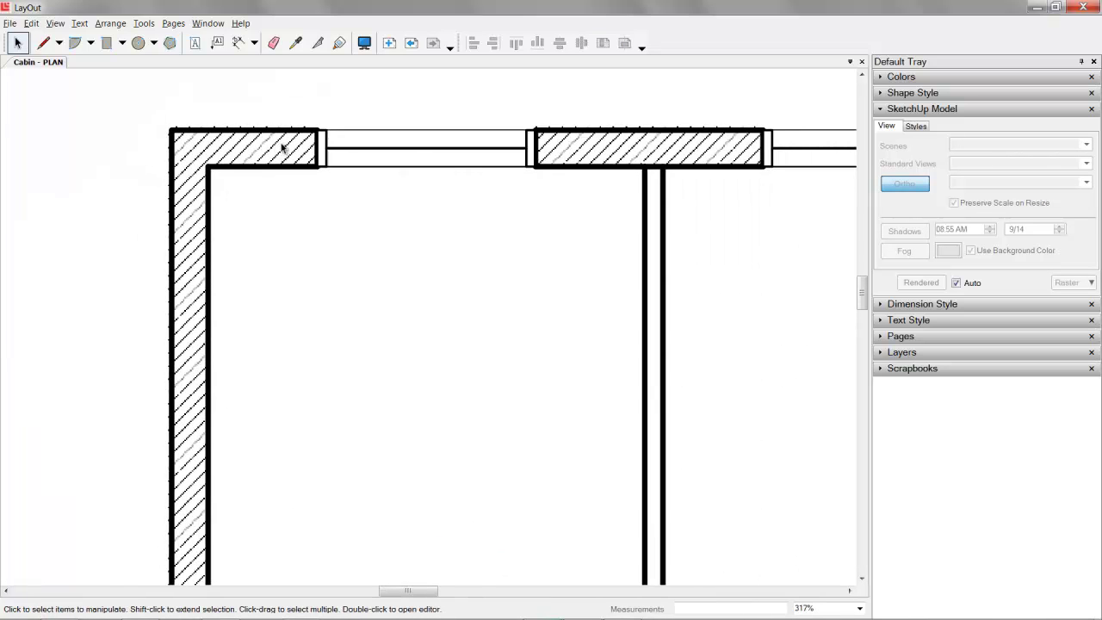
{"action": "scroll", "coordinate": [282, 148], "scroll_direction": "up", "scroll_amount": 3}
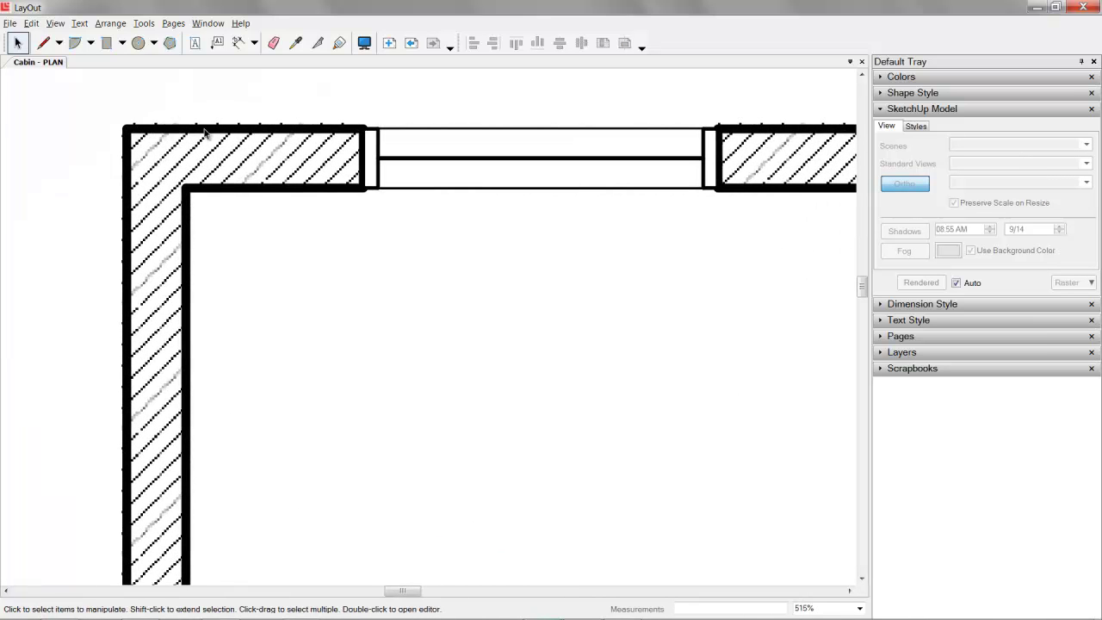
{"action": "scroll", "coordinate": [343, 137], "scroll_direction": "down", "scroll_amount": 1}
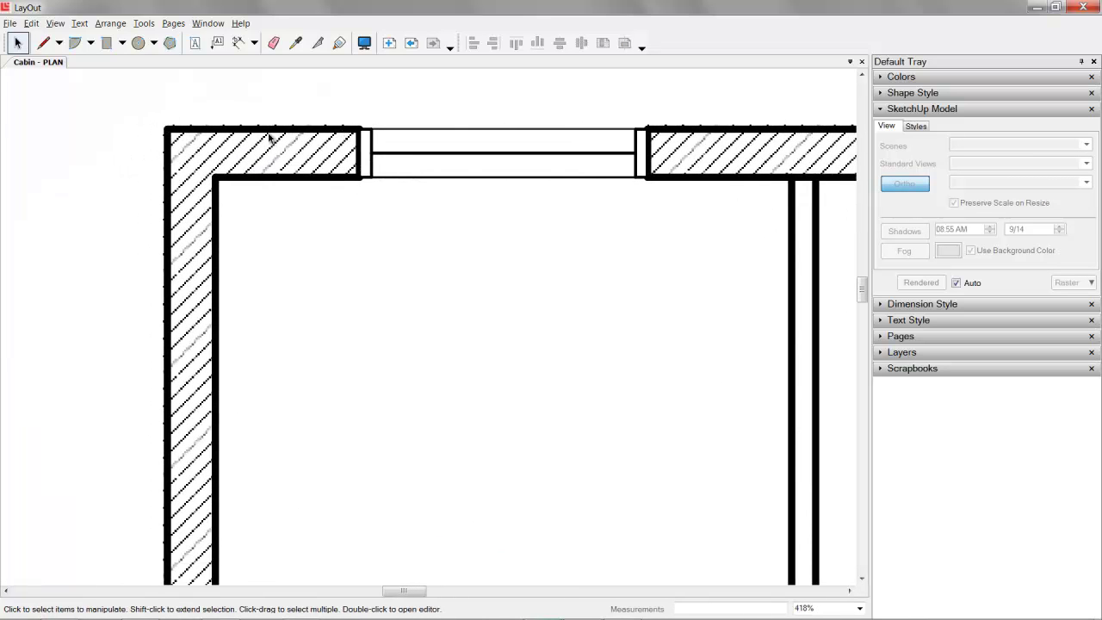
{"action": "left_click", "coordinate": [11, 23]}
{"action": "left_click", "coordinate": [163, 205]}
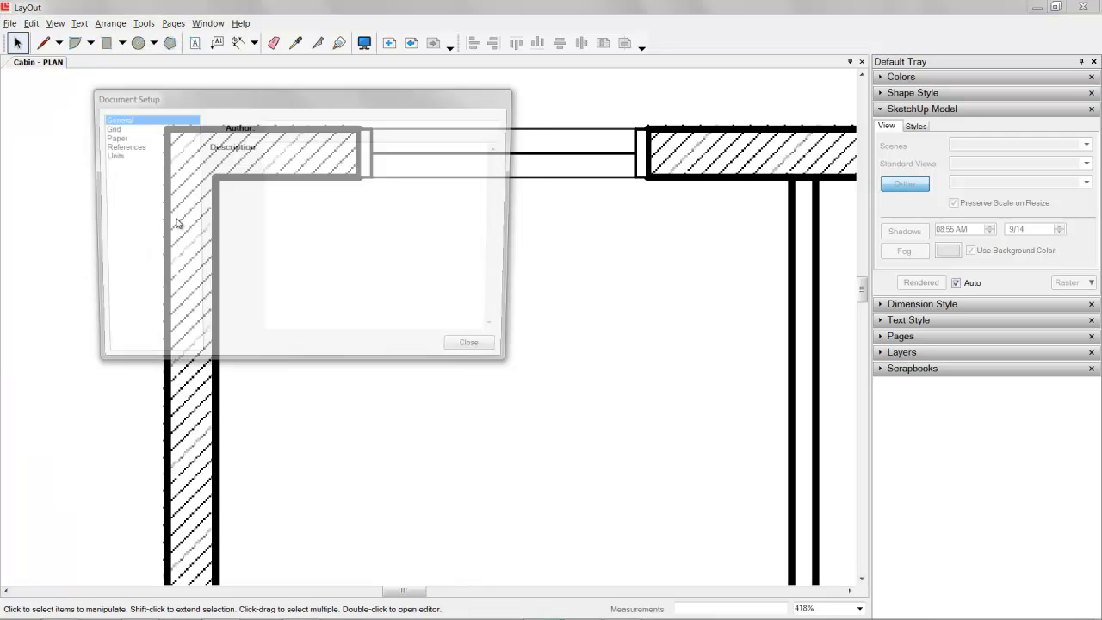
{"action": "left_click", "coordinate": [125, 148]}
{"action": "left_click", "coordinate": [110, 137]}
{"action": "left_click", "coordinate": [339, 290]}
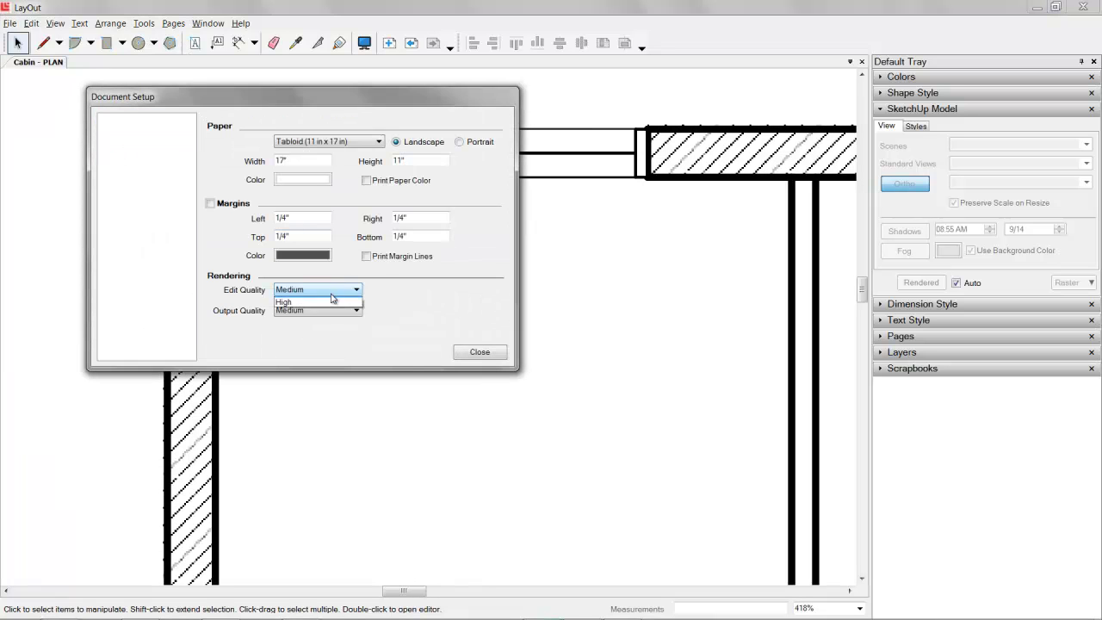
{"action": "left_click", "coordinate": [326, 305]}
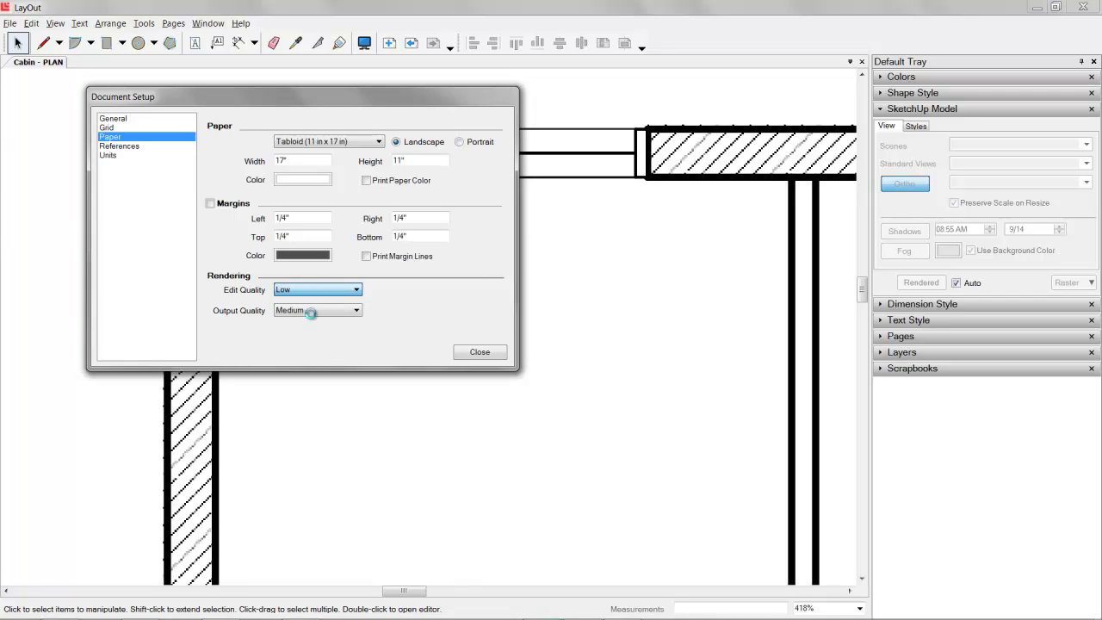
{"action": "left_click", "coordinate": [327, 311]}
{"action": "left_click", "coordinate": [315, 340]}
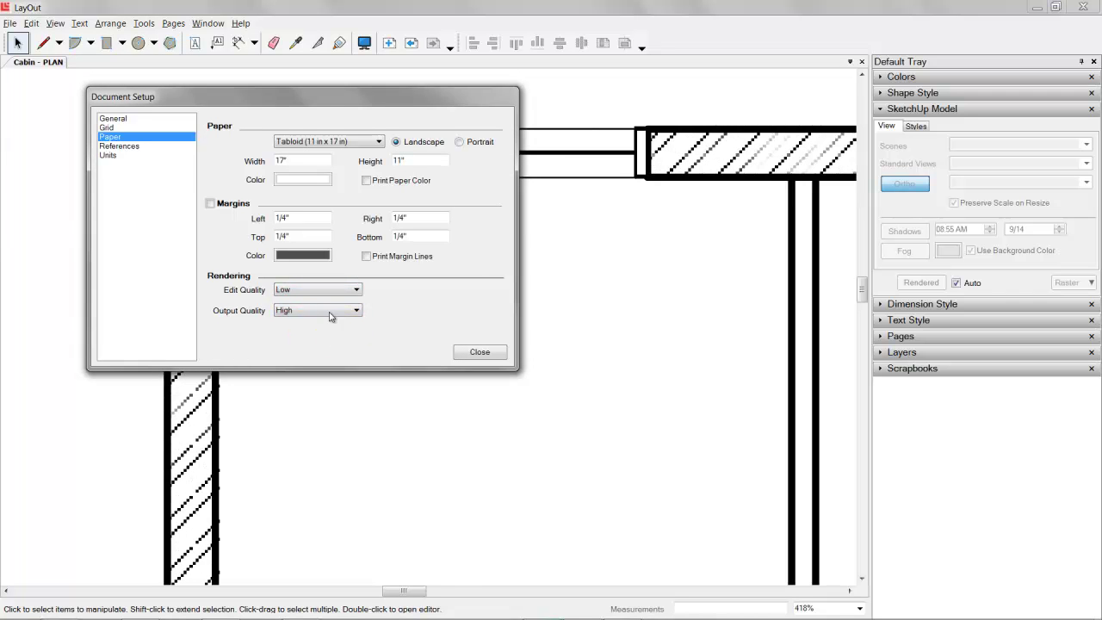
Reposition the setup window, keep edit quality at Low, and close Document Setup
{"action": "left_click_drag", "start_coordinate": [457, 101], "coordinate": [386, 217]}
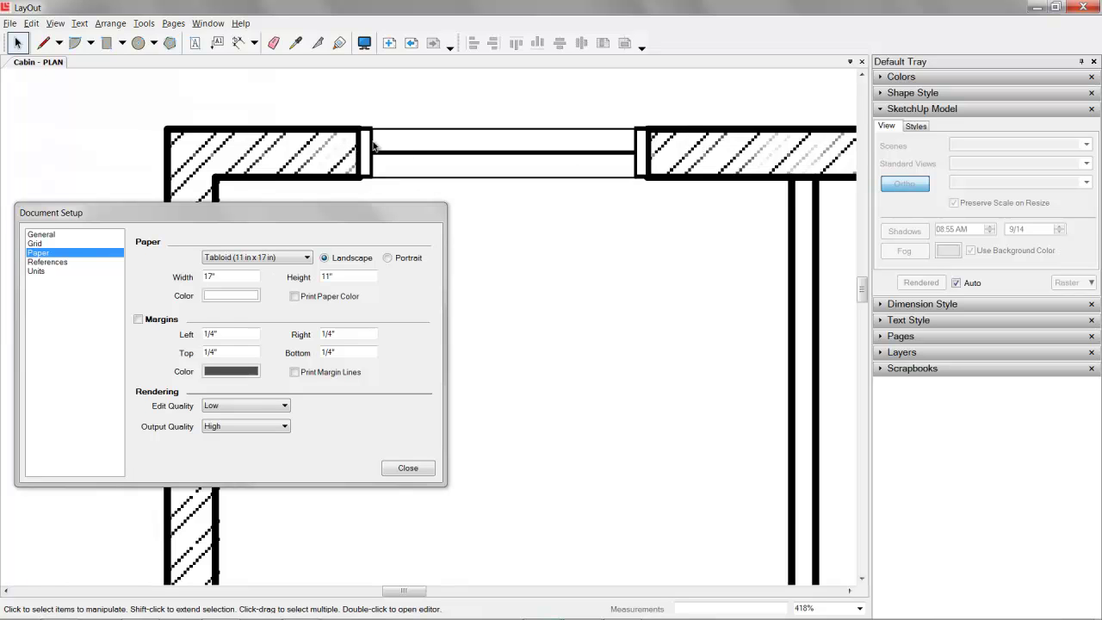
{"action": "left_click", "coordinate": [266, 414]}
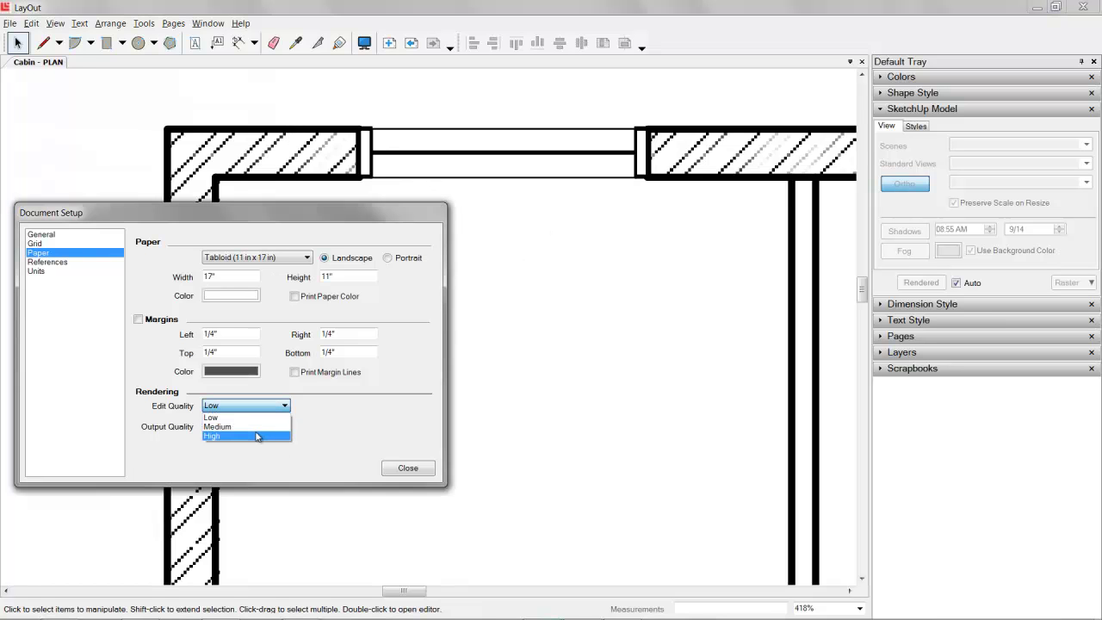
{"action": "left_click", "coordinate": [302, 227]}
{"action": "left_click_drag", "start_coordinate": [293, 209], "coordinate": [279, 209]}
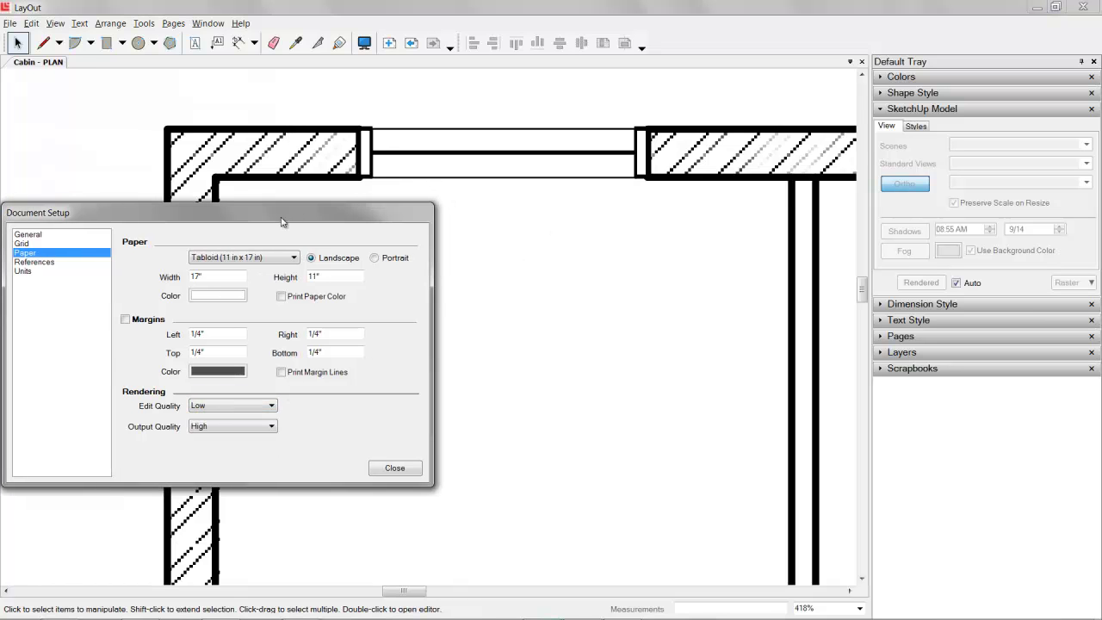
{"action": "left_click", "coordinate": [395, 468]}
{"action": "scroll", "coordinate": [285, 234], "scroll_direction": "down", "scroll_amount": 8}
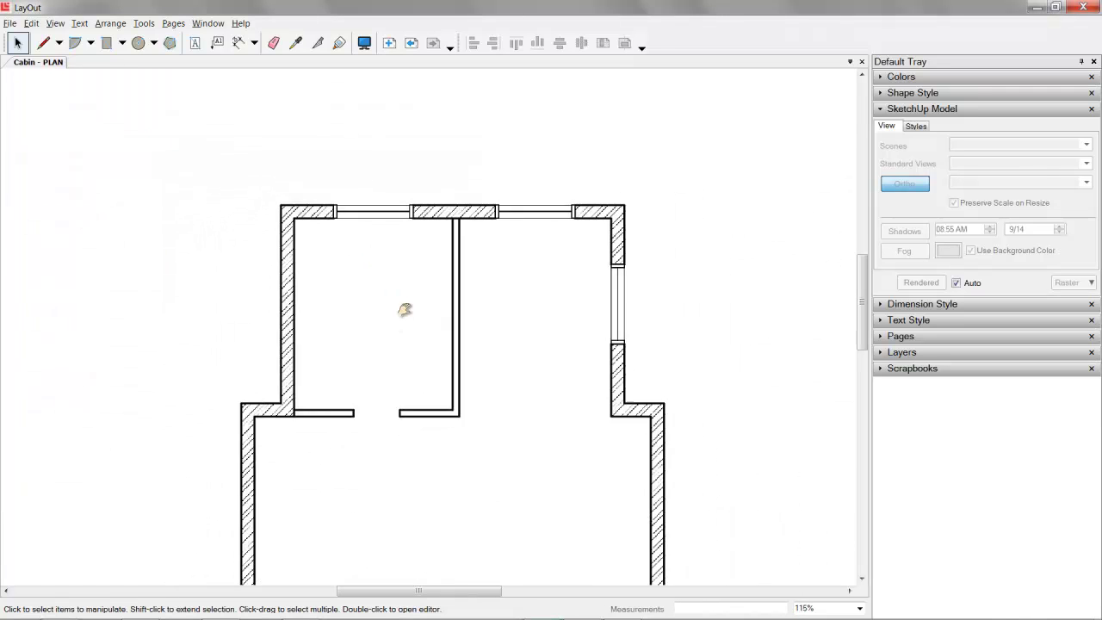
Zoom out, select the floor-plan viewport, and swap the SketchUp Model panel for Layers
{"action": "middle_click_drag", "start_coordinate": [405, 310], "coordinate": [401, 236]}
{"action": "scroll", "coordinate": [422, 276], "scroll_direction": "down", "scroll_amount": 1}
{"action": "scroll", "coordinate": [436, 288], "scroll_direction": "up", "scroll_amount": 2}
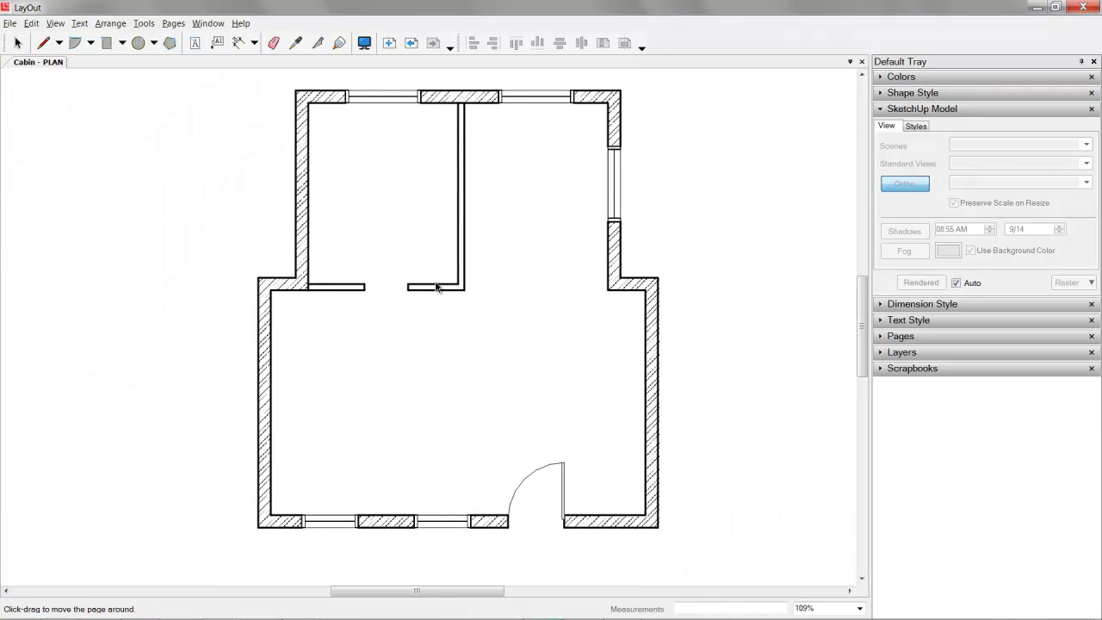
{"action": "scroll", "coordinate": [437, 289], "scroll_direction": "down", "scroll_amount": 2}
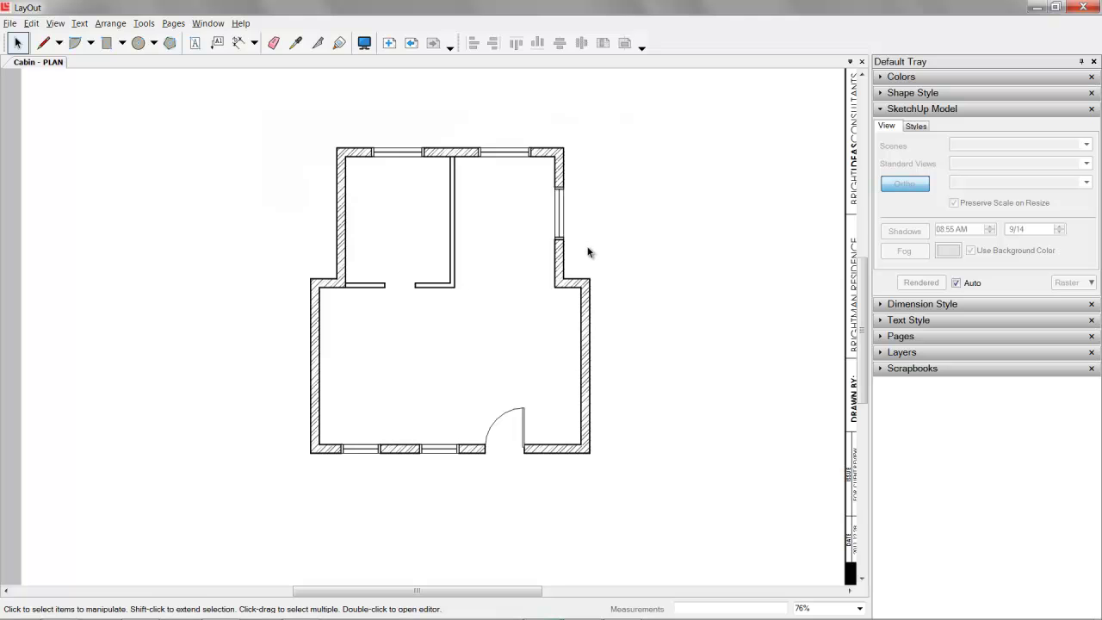
{"action": "scroll", "coordinate": [529, 258], "scroll_direction": "down", "scroll_amount": 1}
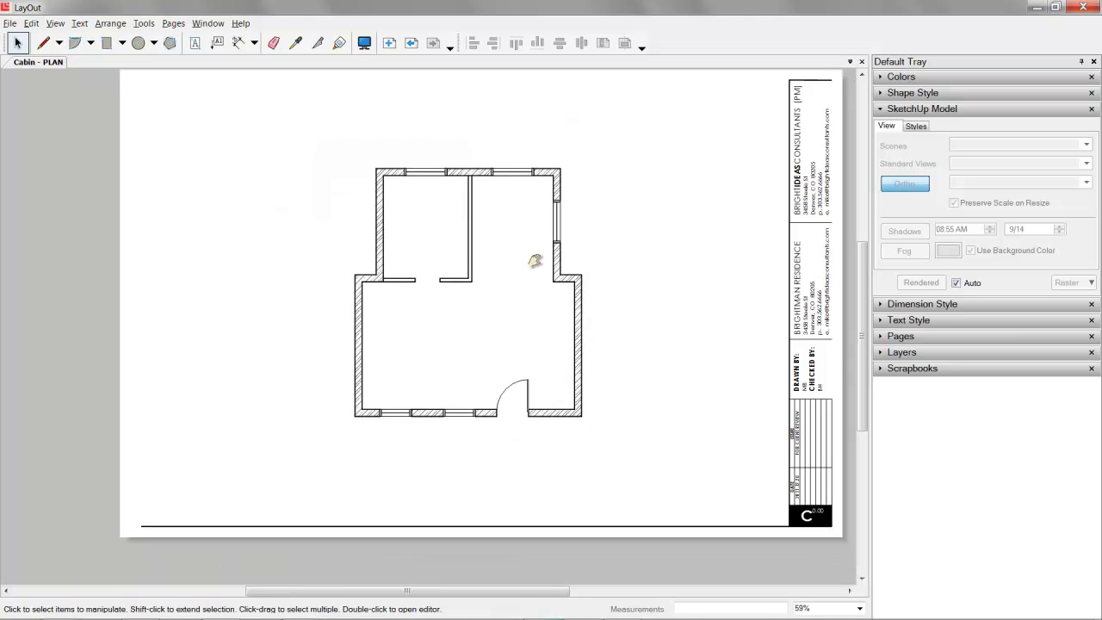
{"action": "scroll", "coordinate": [505, 283], "scroll_direction": "down", "scroll_amount": 1}
{"action": "scroll", "coordinate": [542, 308], "scroll_direction": "up", "scroll_amount": 1}
{"action": "scroll", "coordinate": [594, 310], "scroll_direction": "down", "scroll_amount": 1}
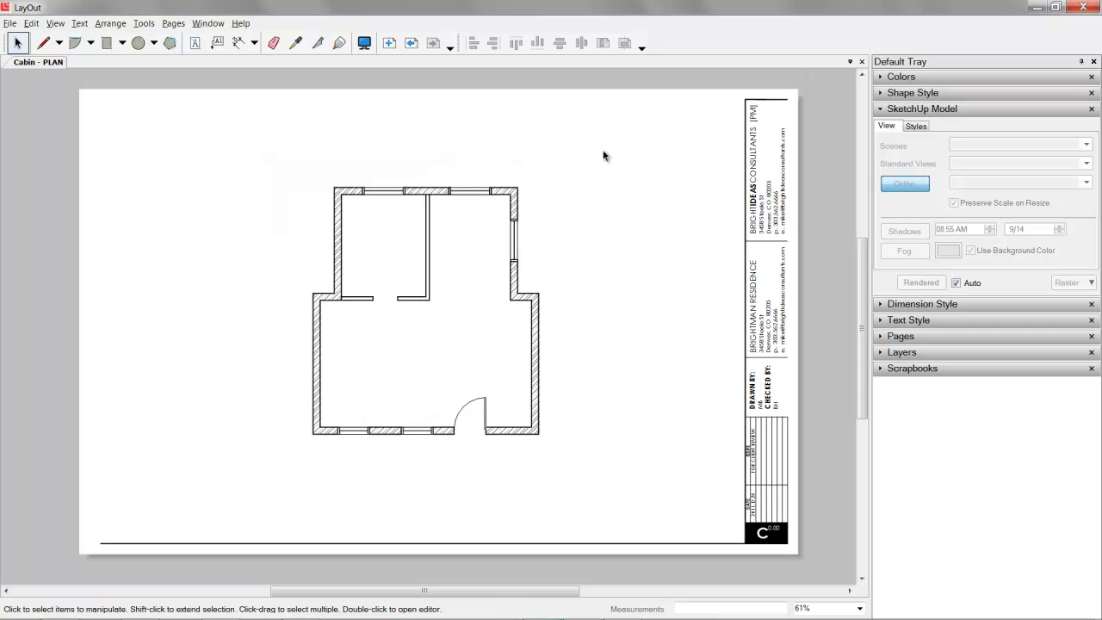
{"action": "left_click_drag", "start_coordinate": [600, 106], "coordinate": [224, 299]}
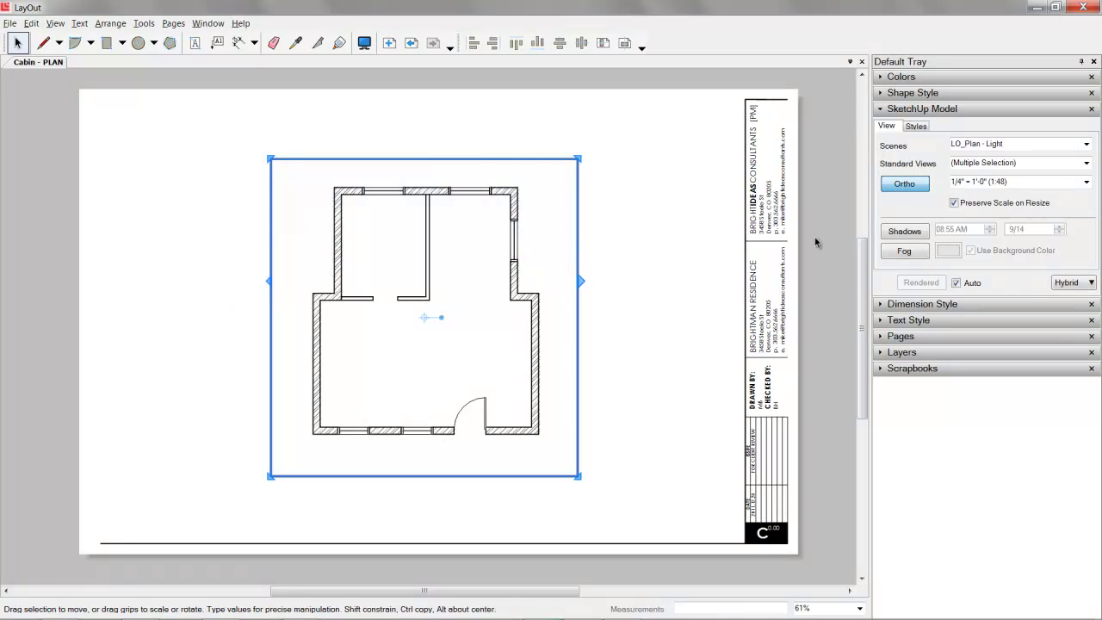
{"action": "left_click", "coordinate": [924, 109]}
{"action": "left_click", "coordinate": [908, 174]}
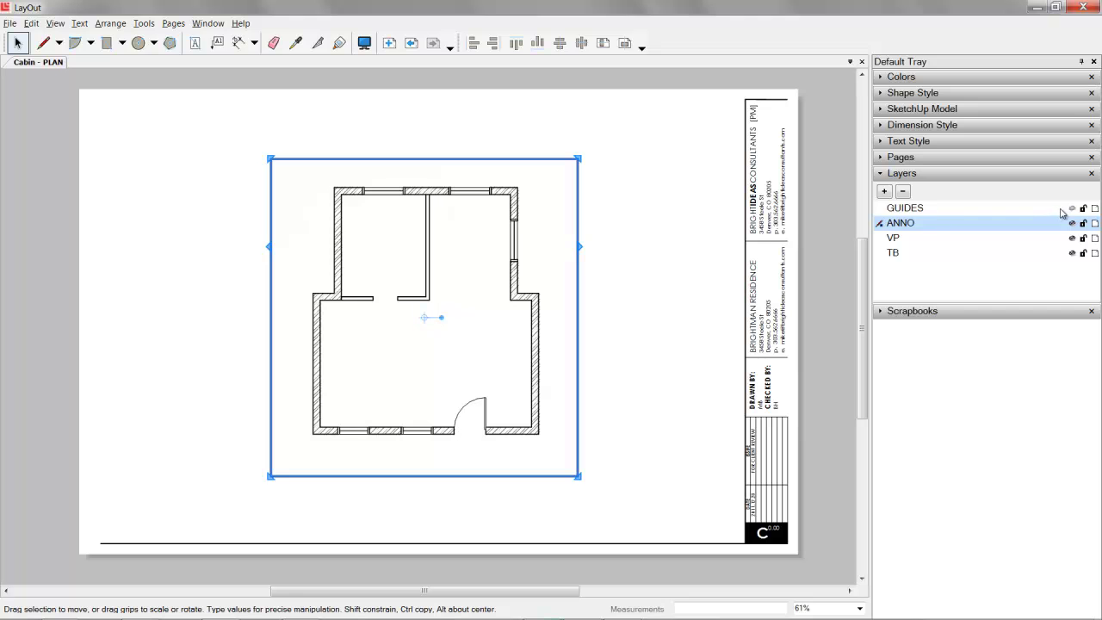
Delete the GUIDES layer along with its contents
{"action": "left_click", "coordinate": [937, 213]}
{"action": "left_click", "coordinate": [905, 193]}
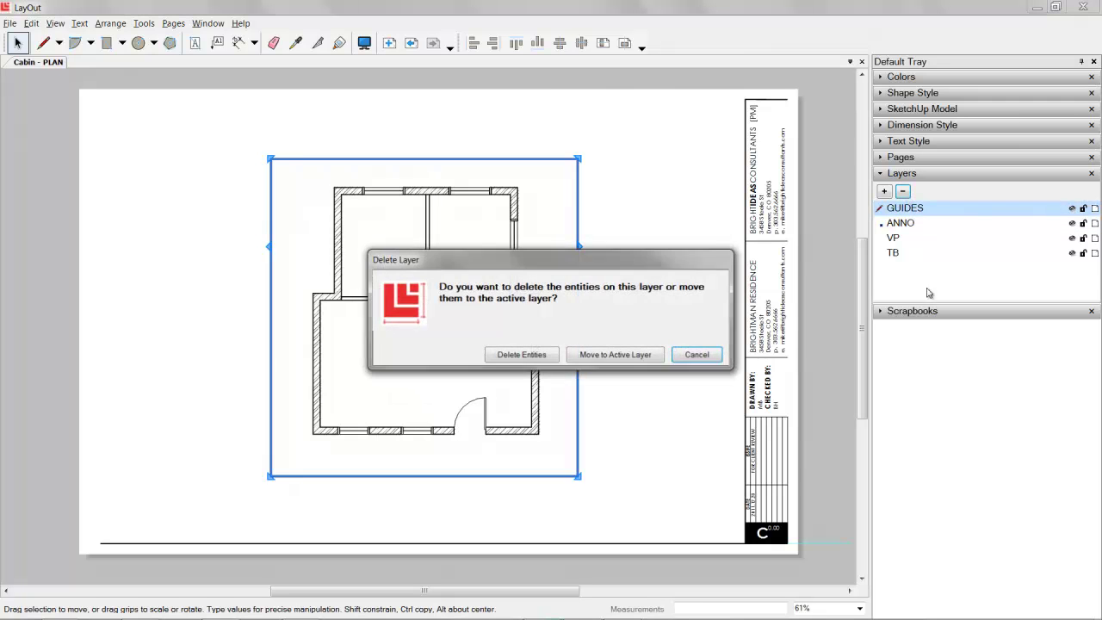
{"action": "left_click", "coordinate": [507, 359]}
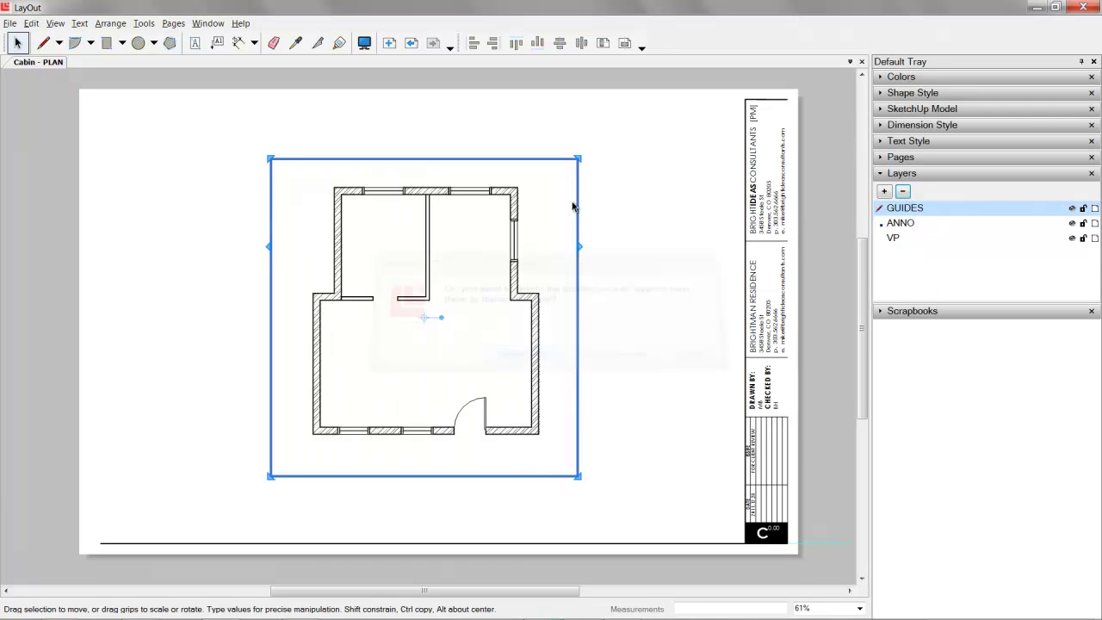
{"action": "left_click", "coordinate": [832, 254]}
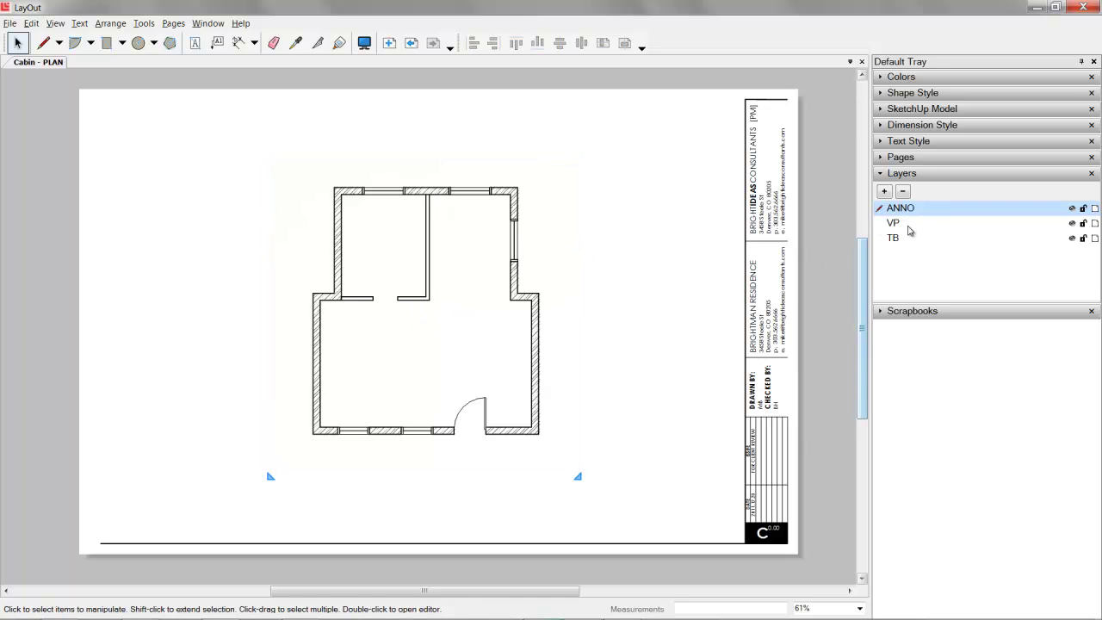
Make VP the current layer and move the floor-plan viewport onto it
{"action": "left_click_drag", "start_coordinate": [522, 96], "coordinate": [433, 160]}
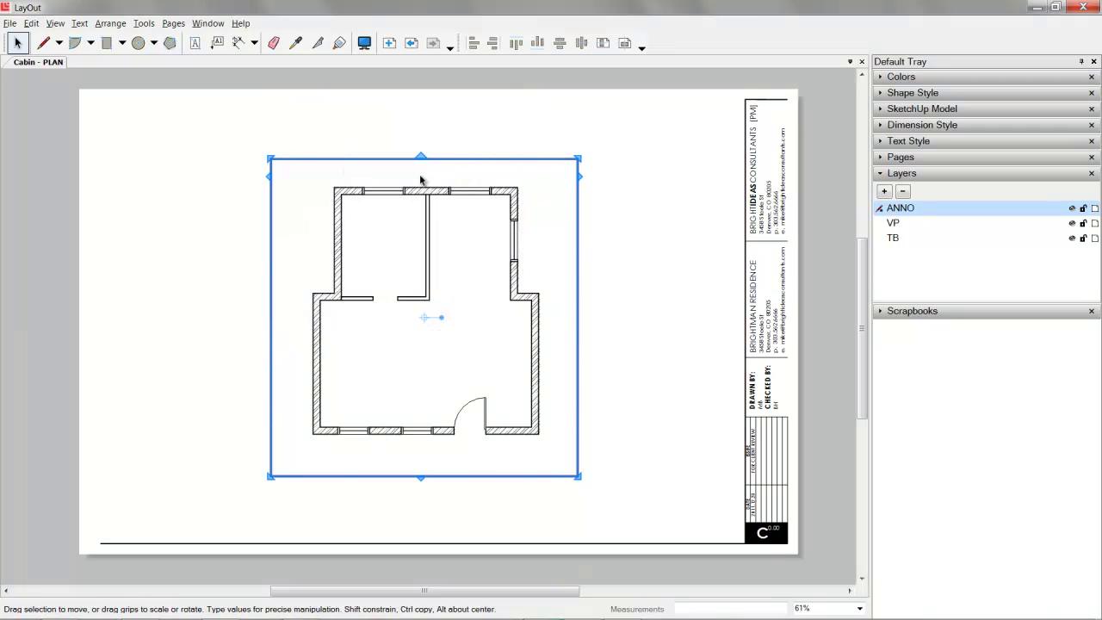
{"action": "left_click", "coordinate": [900, 225]}
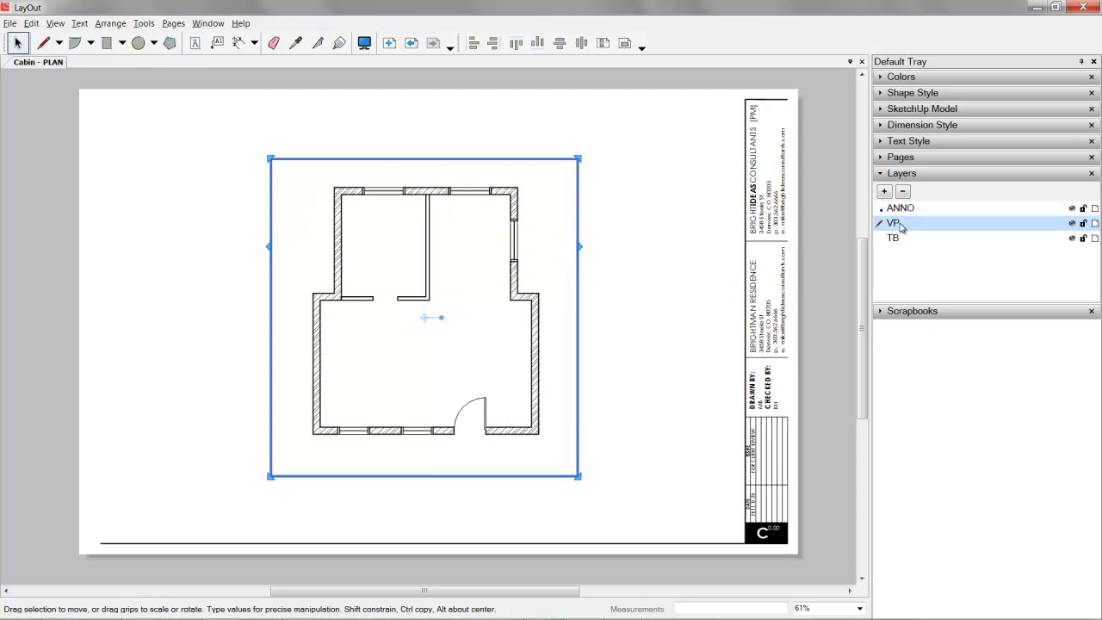
{"action": "right_click", "coordinate": [507, 188]}
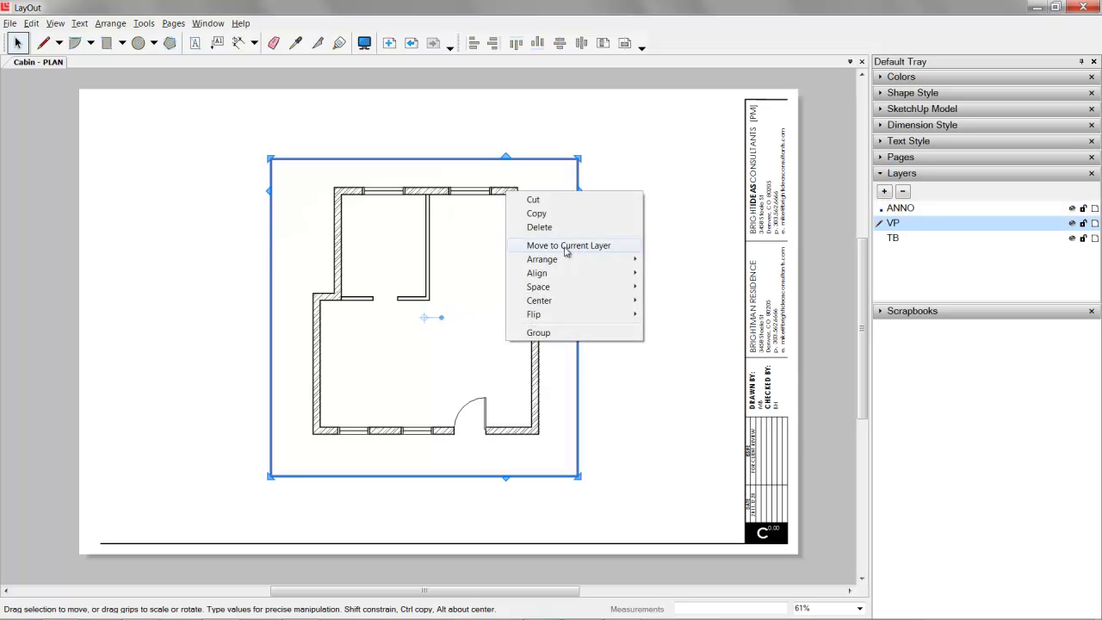
{"action": "left_click", "coordinate": [570, 249]}
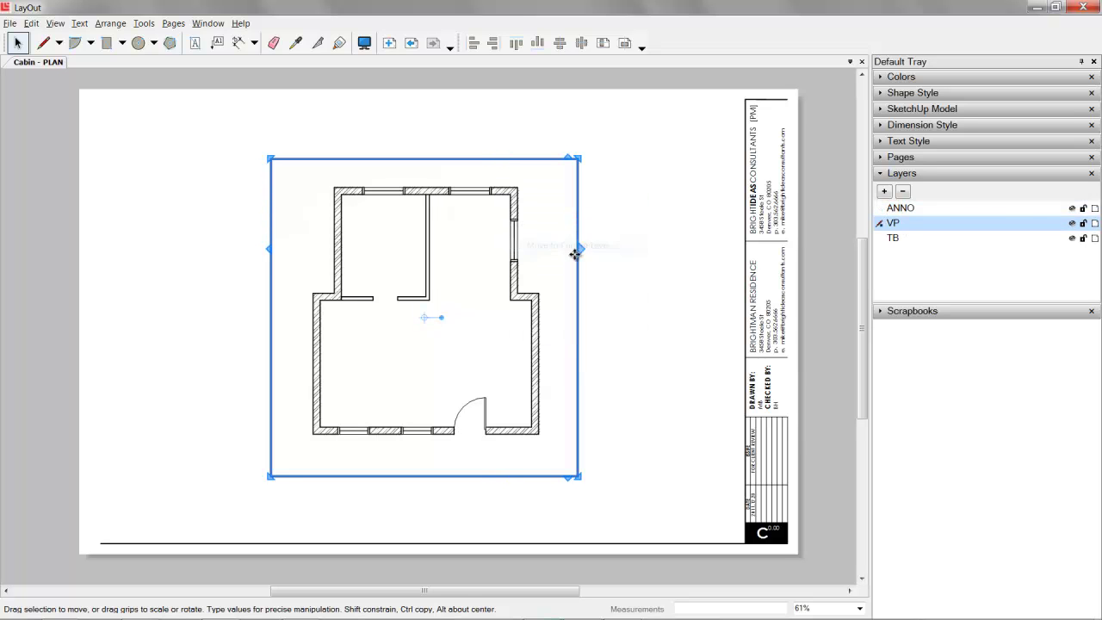
Share the TB layer across all pages
{"action": "left_click", "coordinate": [1096, 239]}
{"action": "left_click", "coordinate": [187, 139]}
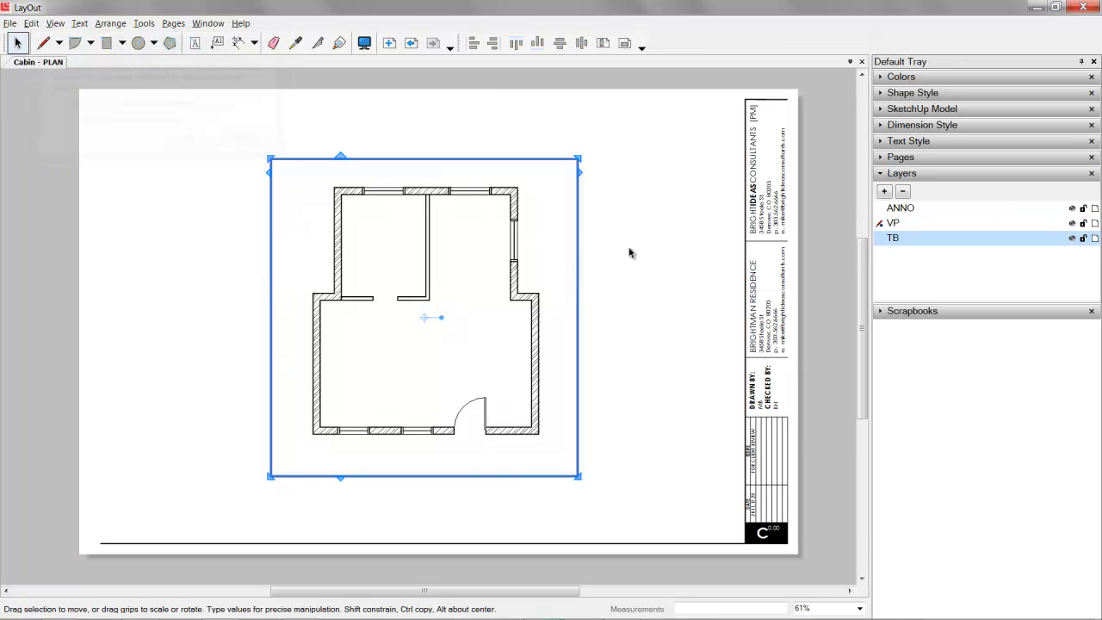
{"action": "middle_click_drag", "start_coordinate": [757, 305], "coordinate": [750, 301]}
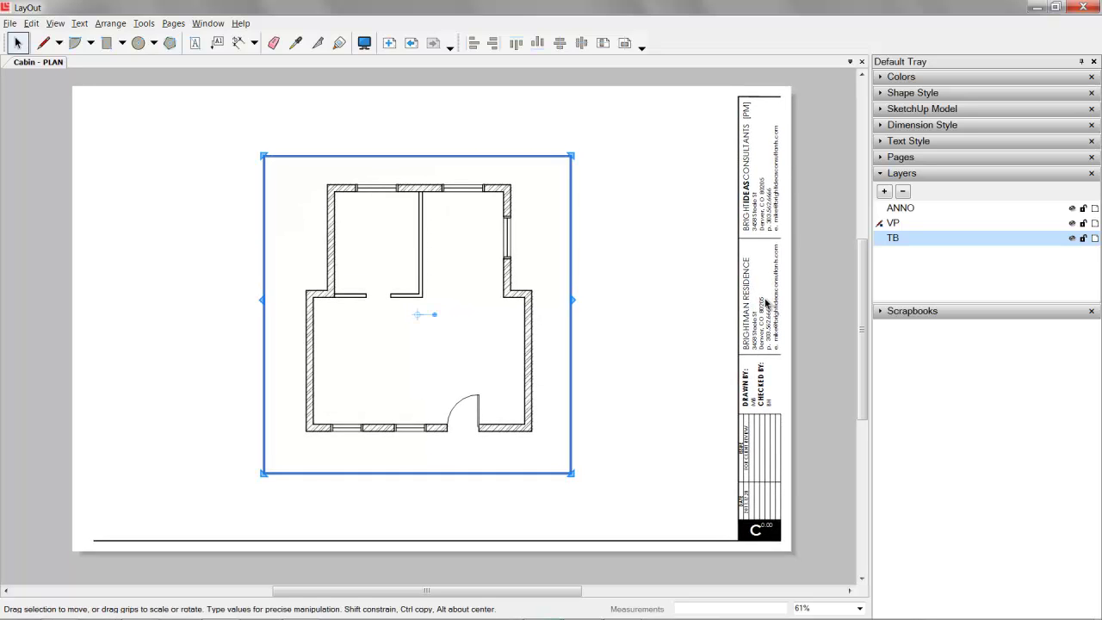
{"action": "left_click", "coordinate": [758, 530]}
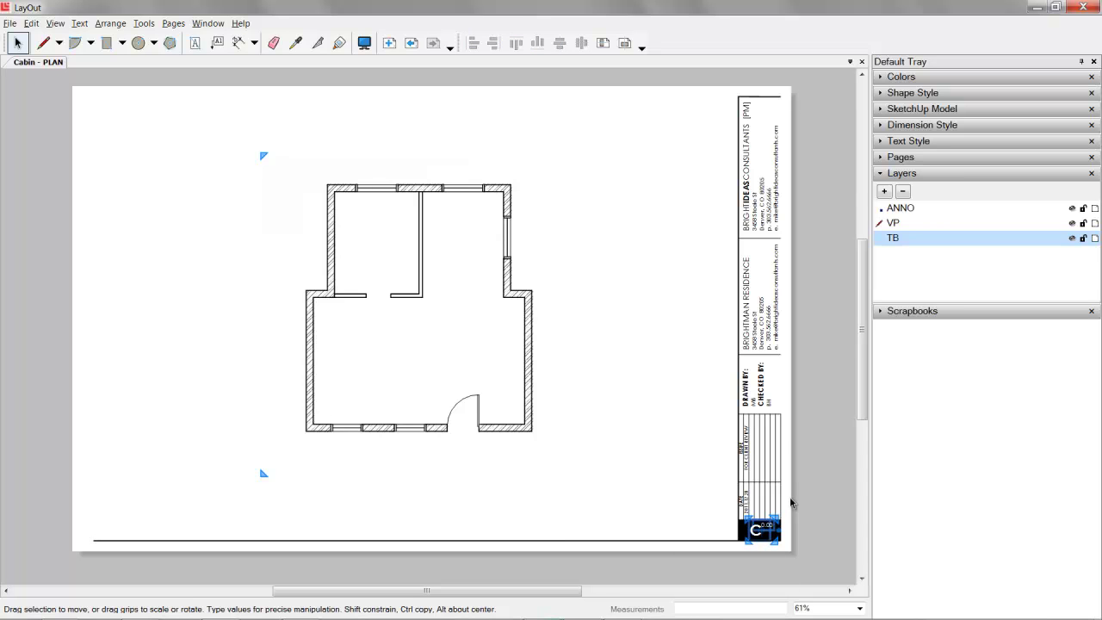
{"action": "left_click", "coordinate": [795, 224]}
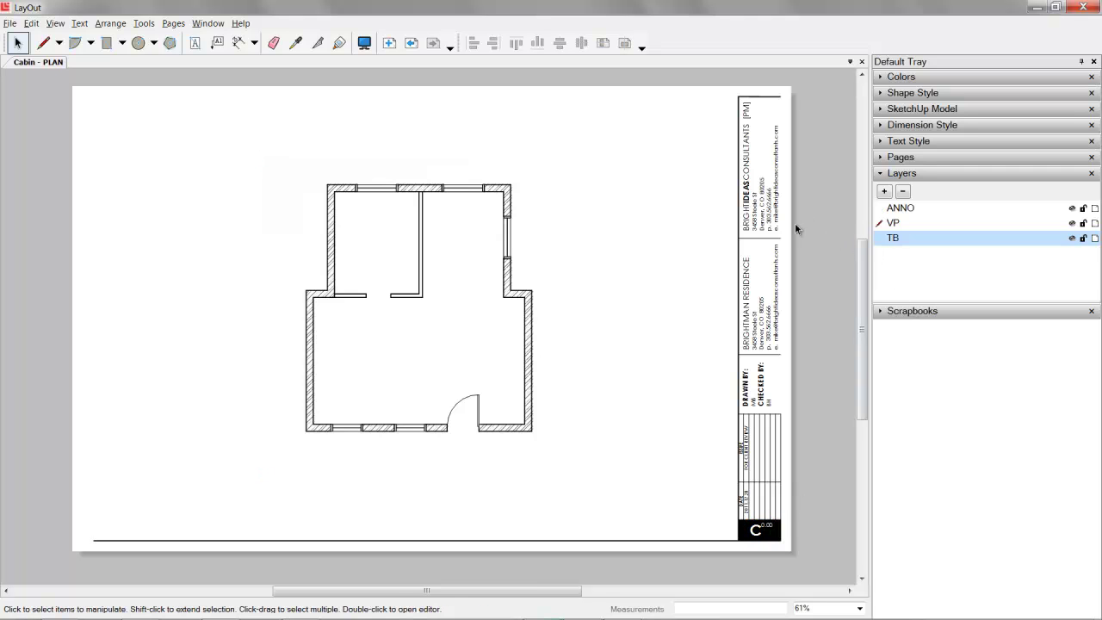
Move both ELEVATIONS page viewports onto the VP layer
{"action": "middle_click_drag", "start_coordinate": [524, 241], "coordinate": [534, 243]}
{"action": "left_click", "coordinate": [416, 45]}
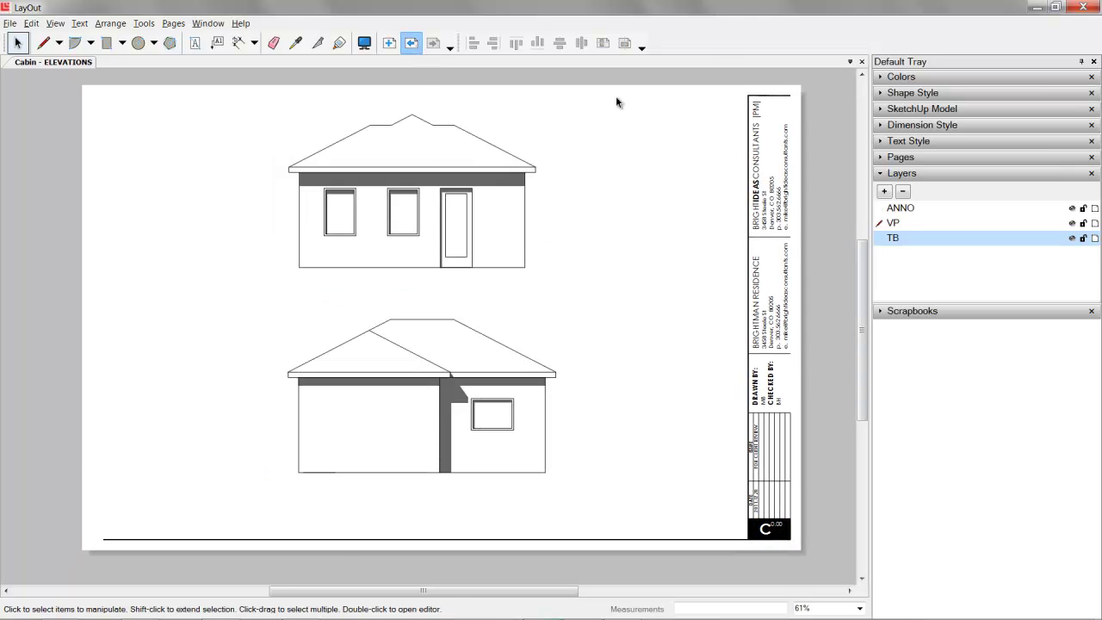
{"action": "left_click_drag", "start_coordinate": [616, 98], "coordinate": [448, 509]}
{"action": "key", "text": "ctrl+z"}
{"action": "key", "text": "ctrl+shift+w"}
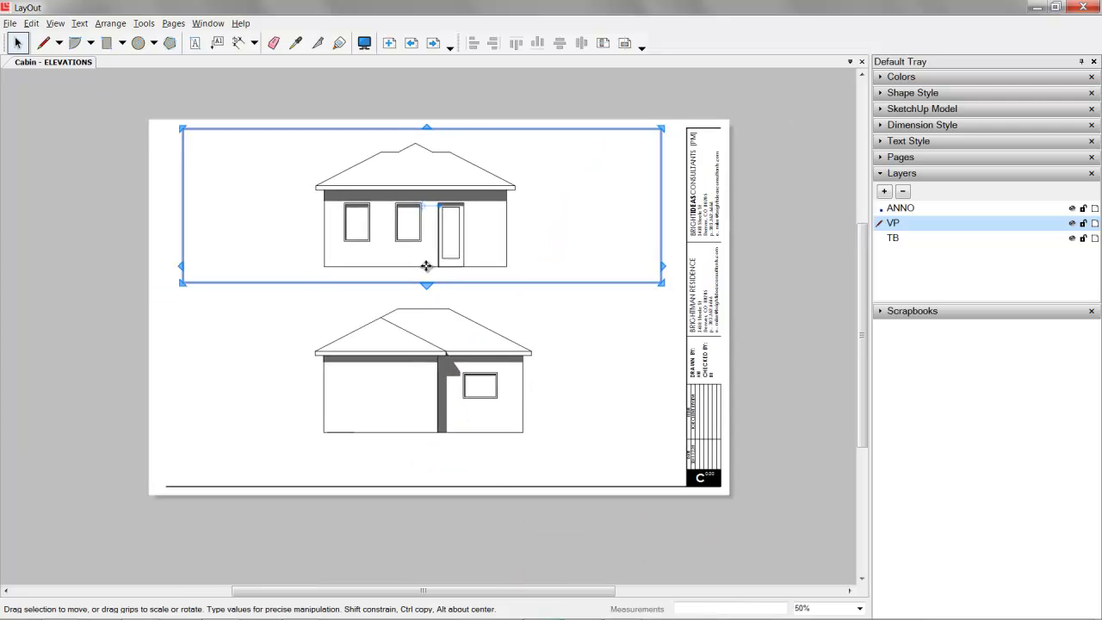
{"action": "left_click", "coordinate": [327, 418], "text": "shift"}
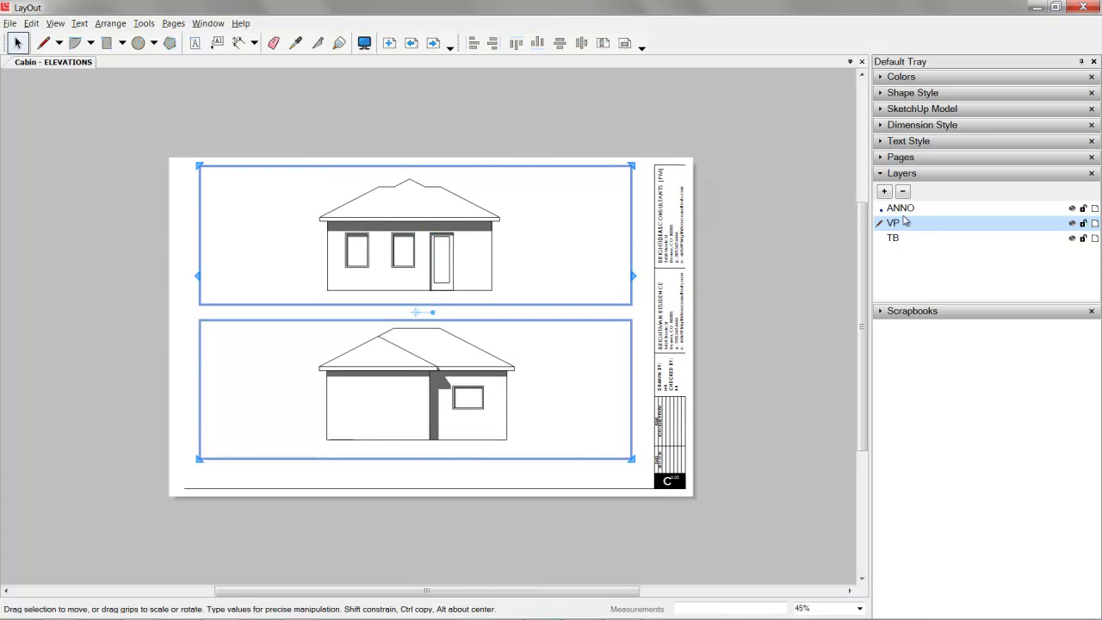
{"action": "right_click", "coordinate": [475, 223]}
{"action": "left_click", "coordinate": [538, 277]}
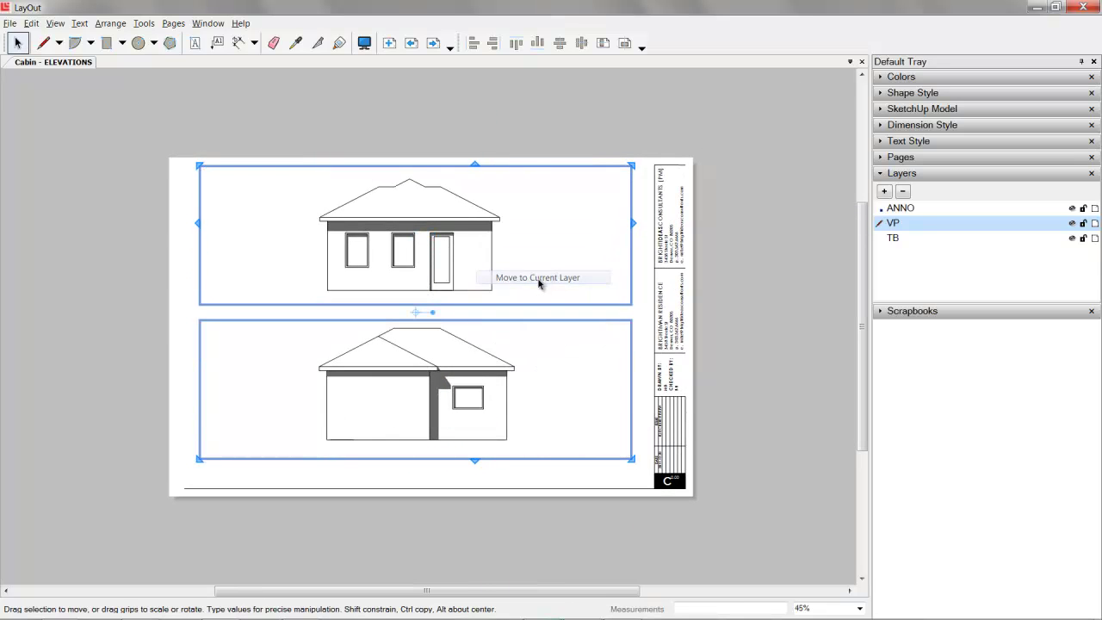
{"action": "left_click", "coordinate": [485, 108]}
Move both COVER page viewports onto the VP layer and lock VP
{"action": "left_click", "coordinate": [412, 43]}
{"action": "left_click_drag", "start_coordinate": [513, 132], "coordinate": [209, 290]}
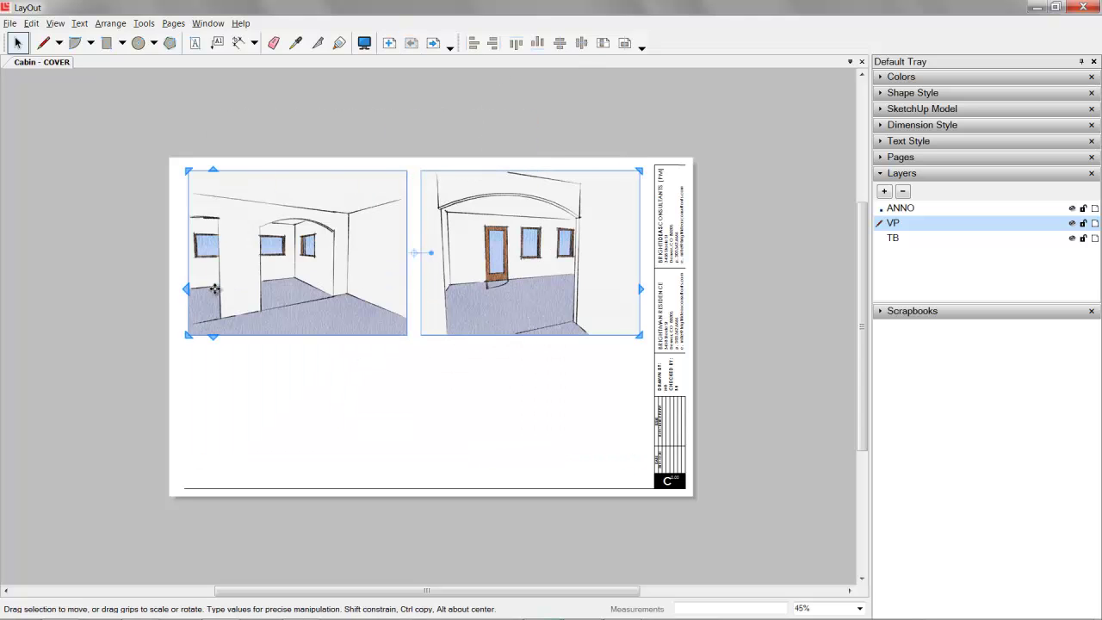
{"action": "right_click", "coordinate": [581, 234]}
{"action": "left_click", "coordinate": [627, 287]}
{"action": "left_click", "coordinate": [798, 125]}
{"action": "left_click", "coordinate": [1083, 224]}
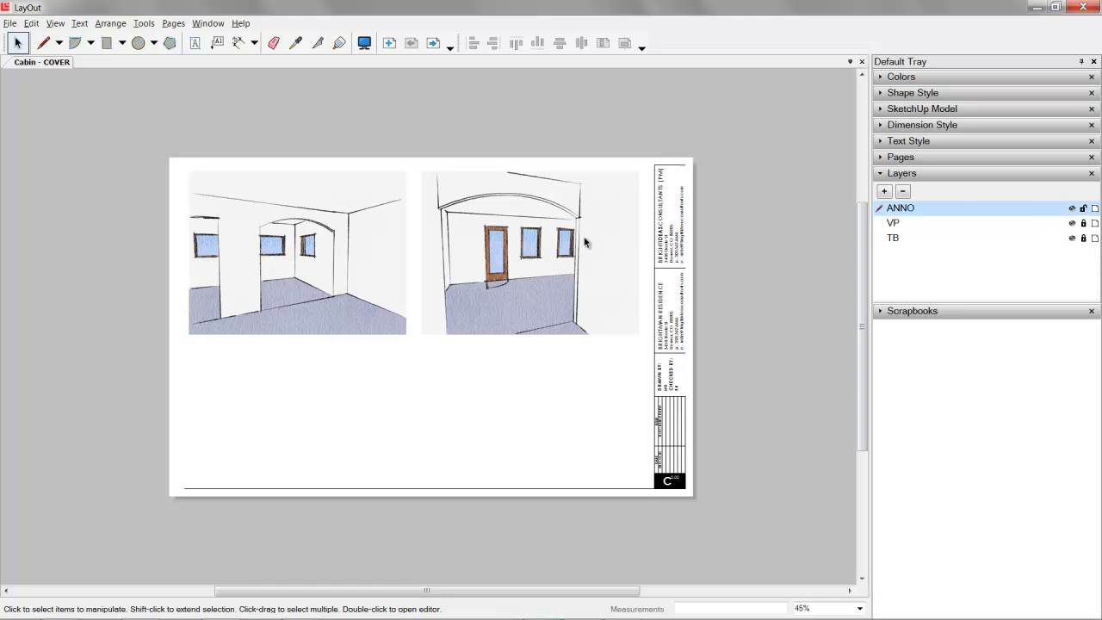
Return to the PLAN page by way of ELEVATIONS, with the Select tool active
{"action": "scroll", "coordinate": [584, 243], "scroll_direction": "up", "scroll_amount": 3}
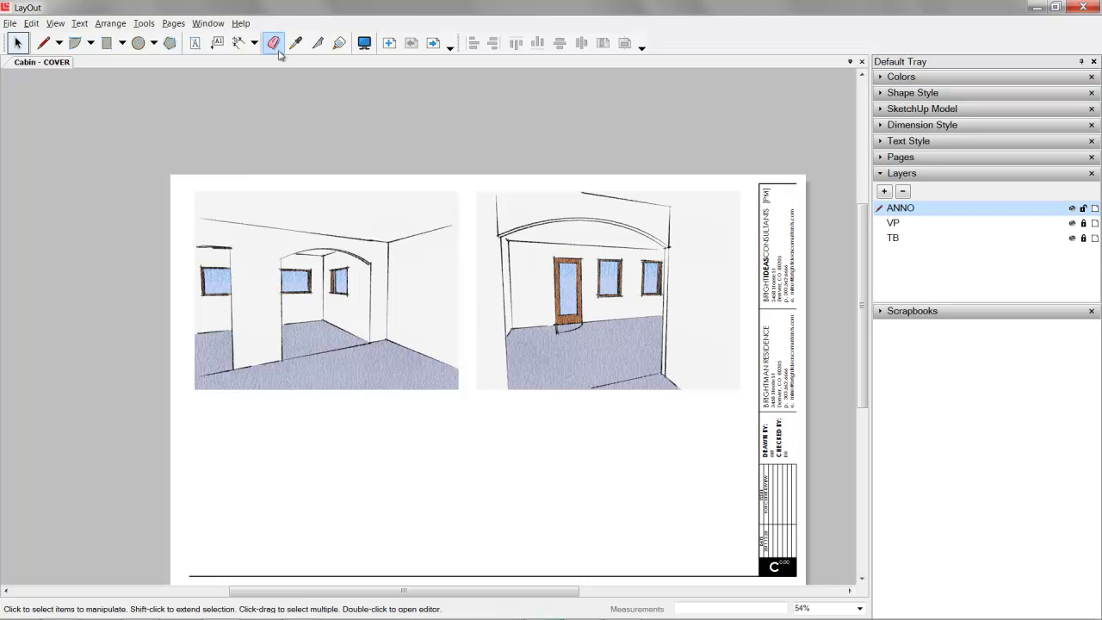
{"action": "left_click", "coordinate": [276, 47]}
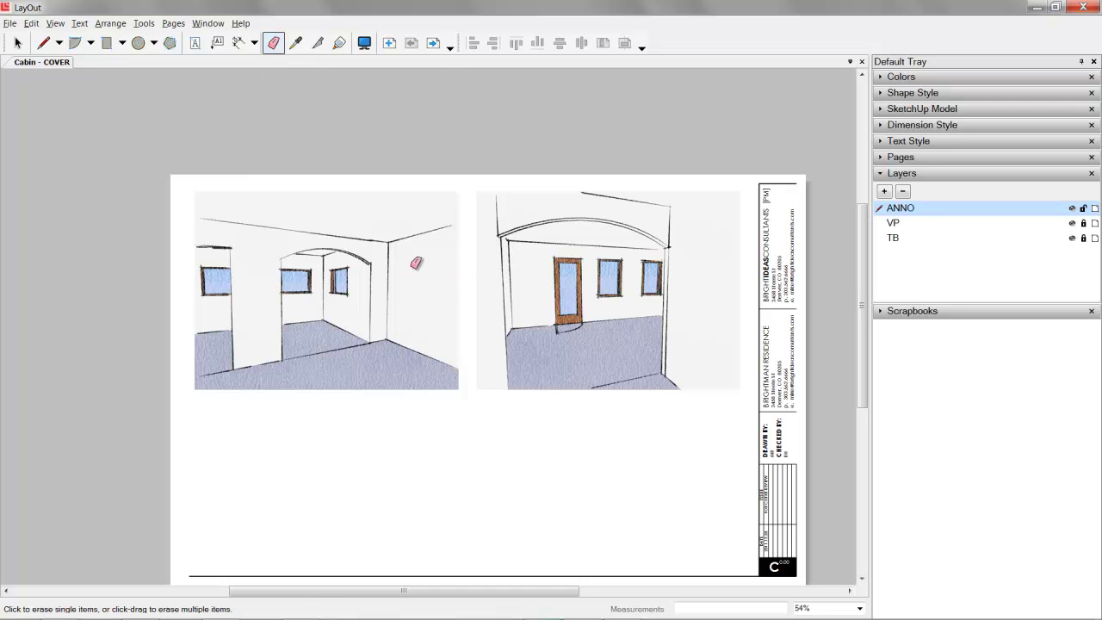
{"action": "left_click", "coordinate": [438, 44]}
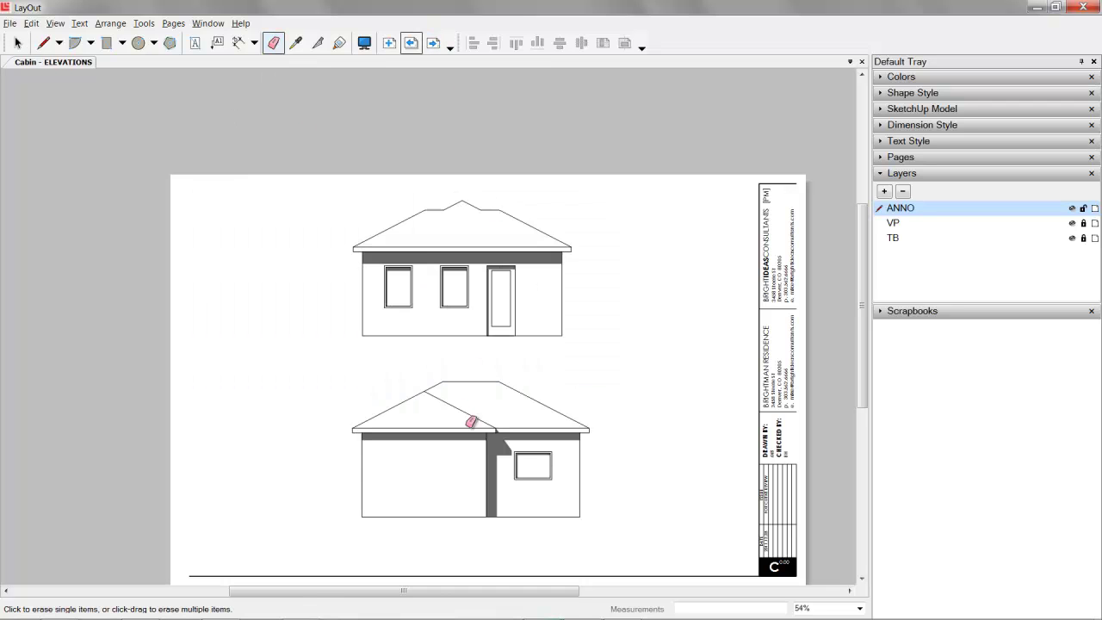
{"action": "left_click", "coordinate": [435, 43]}
{"action": "left_click", "coordinate": [17, 43]}
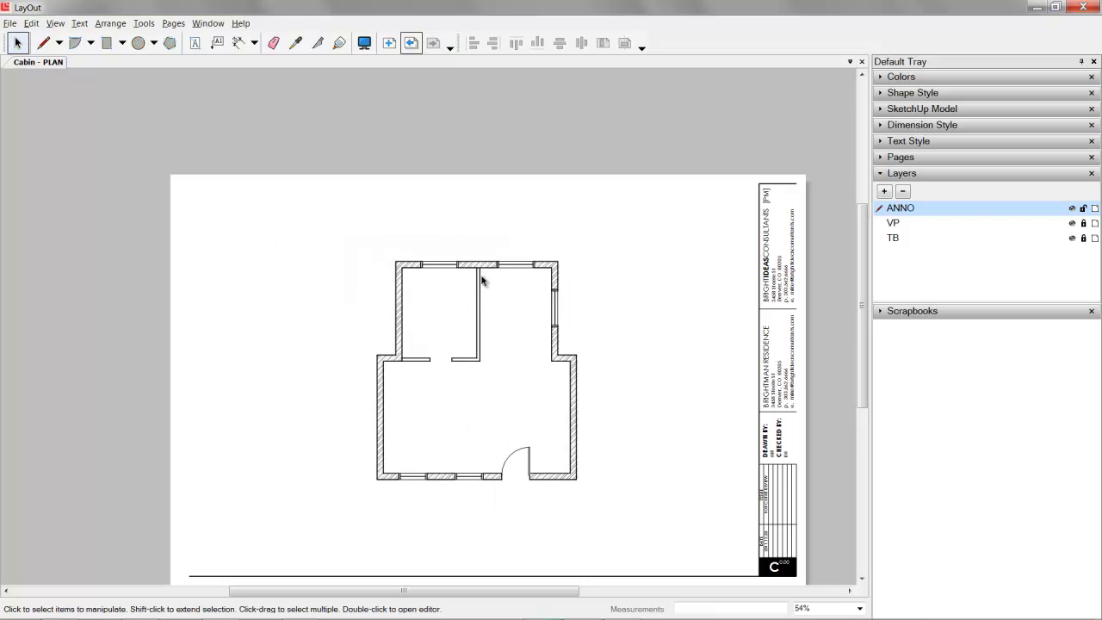
Zoom and pan in on the floor plan to inspect its hatched walls and top rooms
{"action": "middle_click_drag", "start_coordinate": [475, 352], "coordinate": [471, 325]}
{"action": "scroll", "coordinate": [509, 276], "scroll_direction": "down", "scroll_amount": 1}
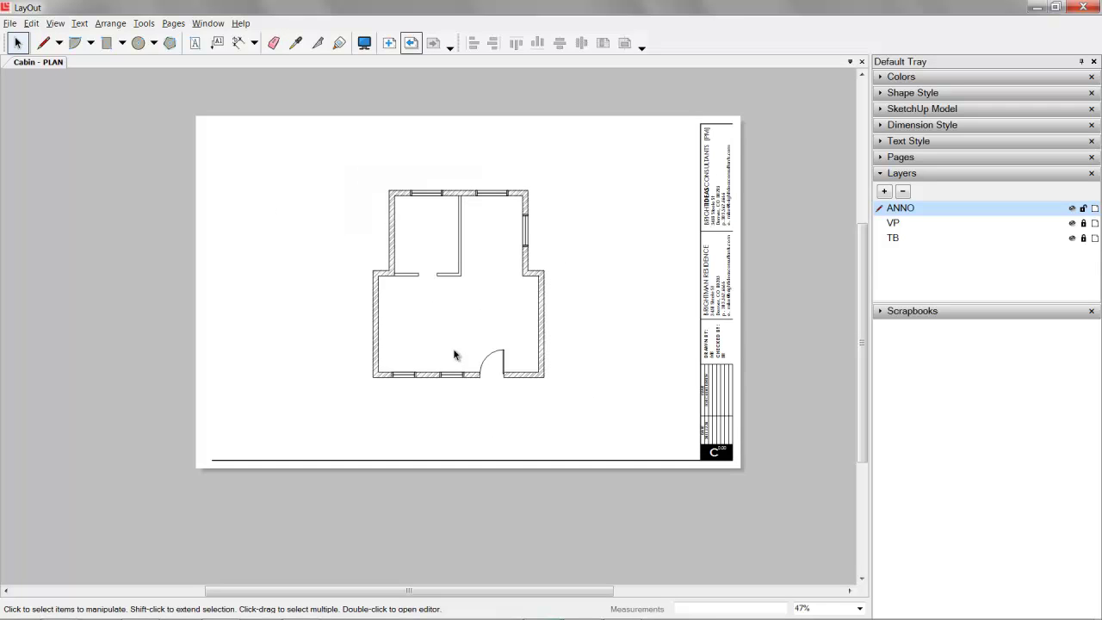
{"action": "scroll", "coordinate": [431, 315], "scroll_direction": "up", "scroll_amount": 1}
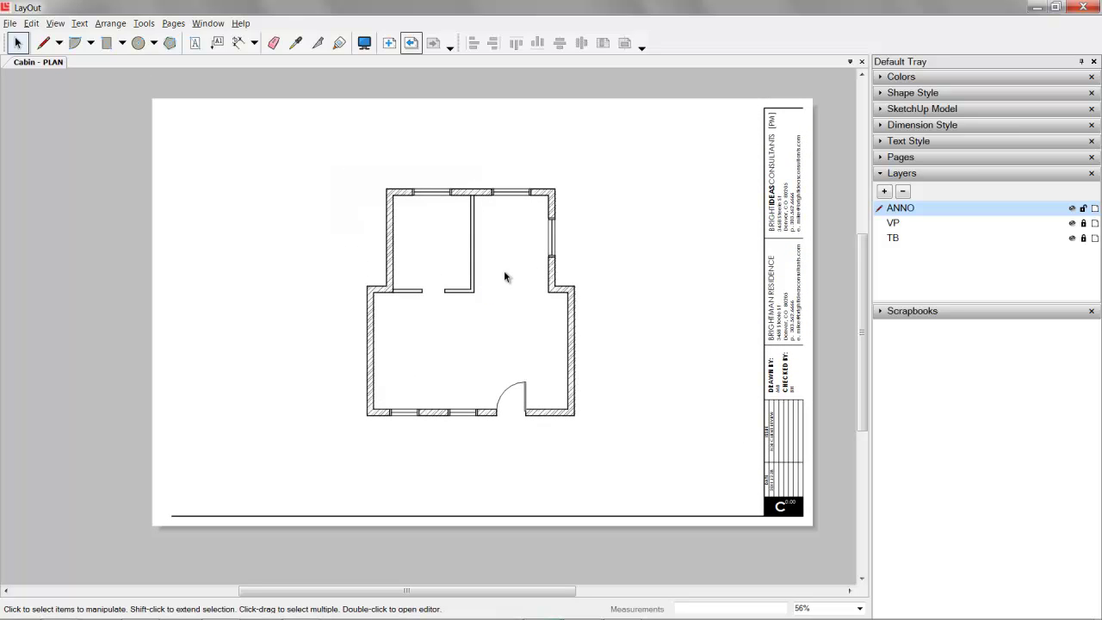
{"action": "scroll", "coordinate": [448, 422], "scroll_direction": "up", "scroll_amount": 5}
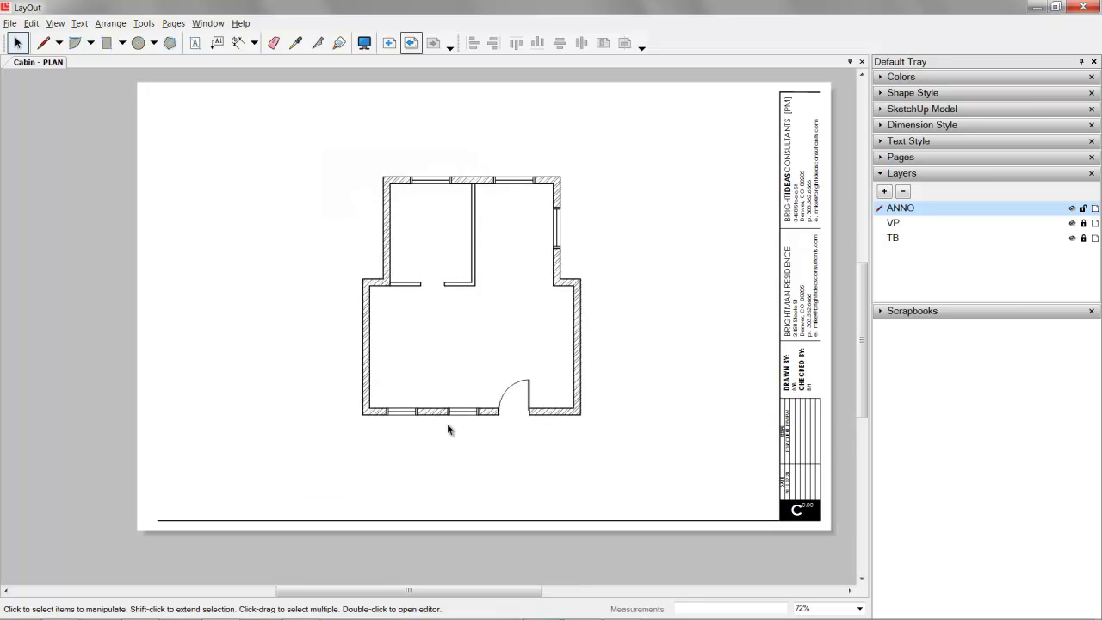
{"action": "scroll", "coordinate": [449, 417], "scroll_direction": "up", "scroll_amount": 1}
{"action": "middle_click_drag", "start_coordinate": [512, 216], "coordinate": [468, 456]}
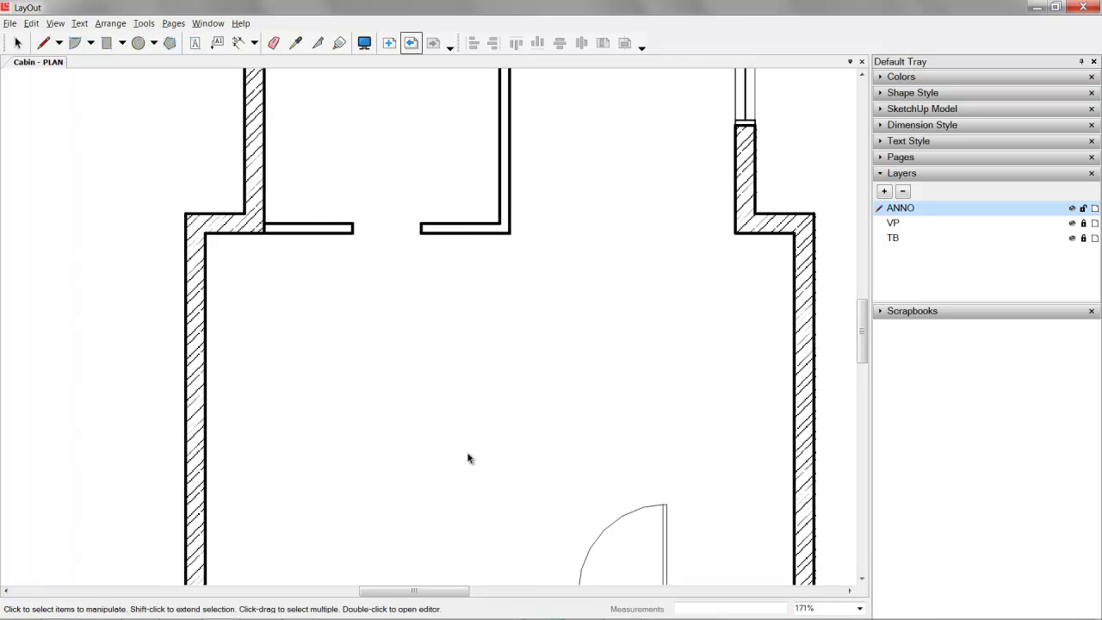
{"action": "scroll", "coordinate": [470, 310], "scroll_direction": "down", "scroll_amount": 2}
{"action": "middle_click_drag", "start_coordinate": [471, 310], "coordinate": [472, 336]}
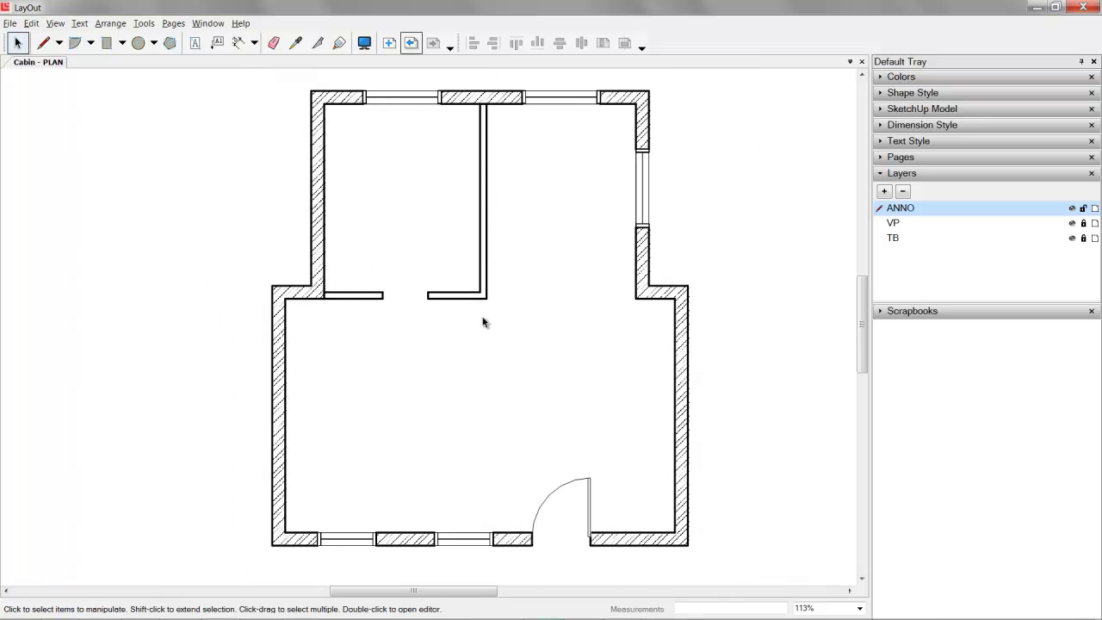